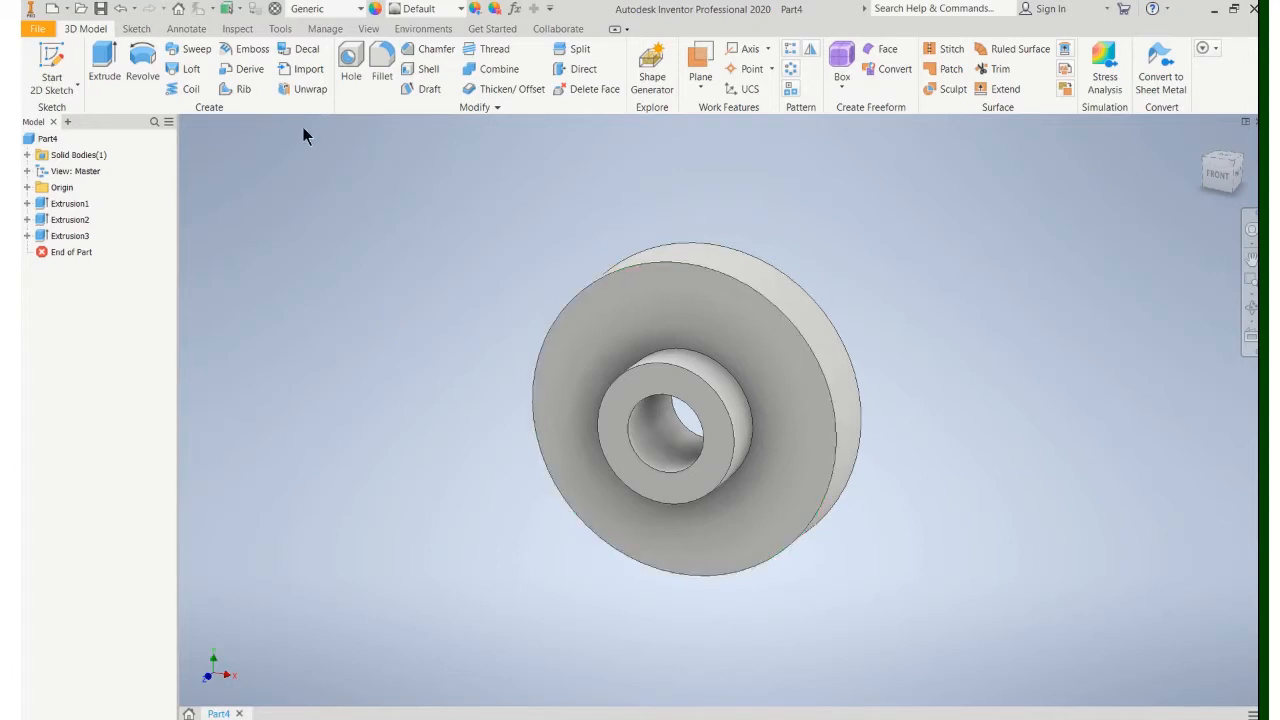
Start a sketch on the disc's large front face and draw a rectangle about 2.3 by 0.7 in across its right rim.
{"action": "left_click", "coordinate": [51, 72]}
{"action": "left_click", "coordinate": [650, 311]}
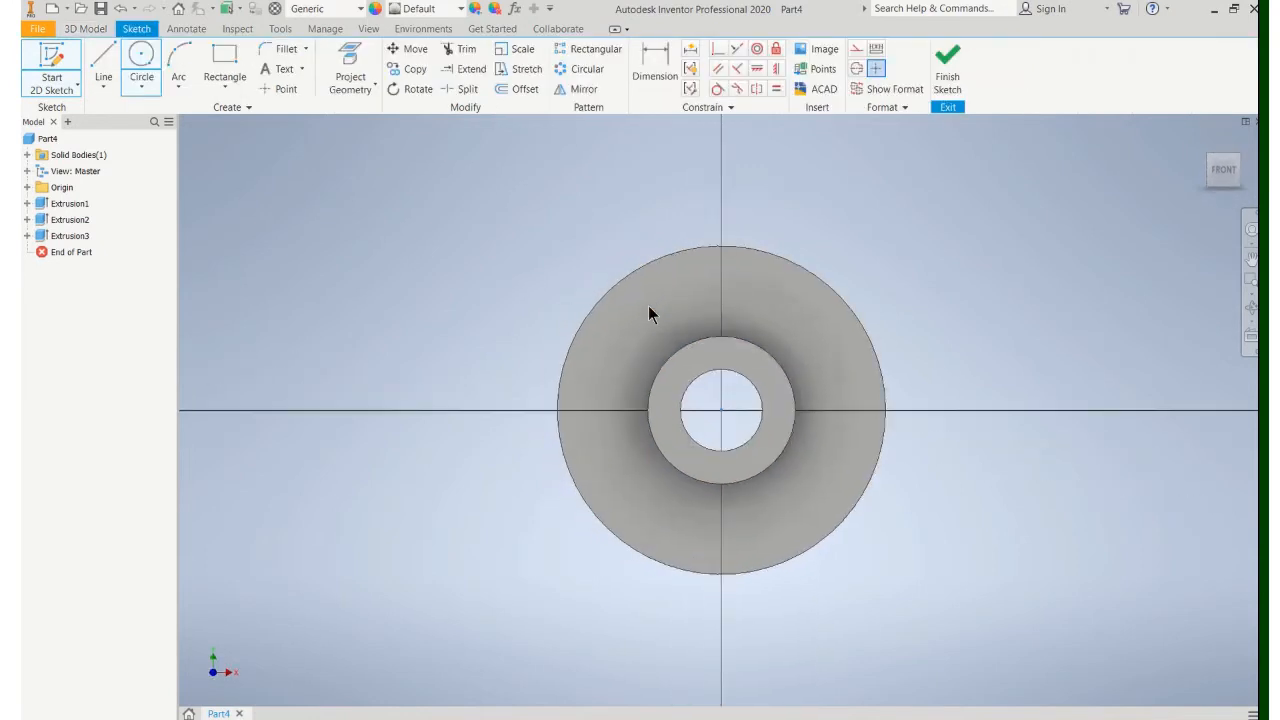
{"action": "left_click", "coordinate": [224, 58]}
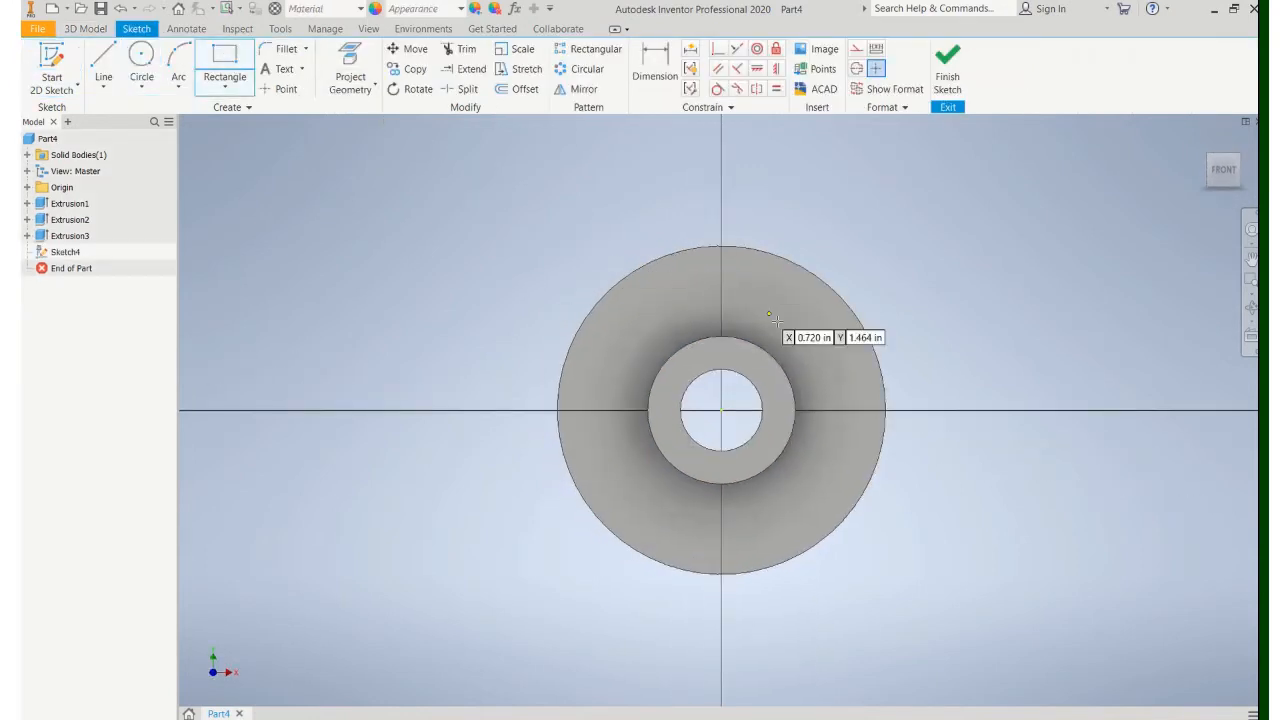
{"action": "left_click", "coordinate": [823, 385]}
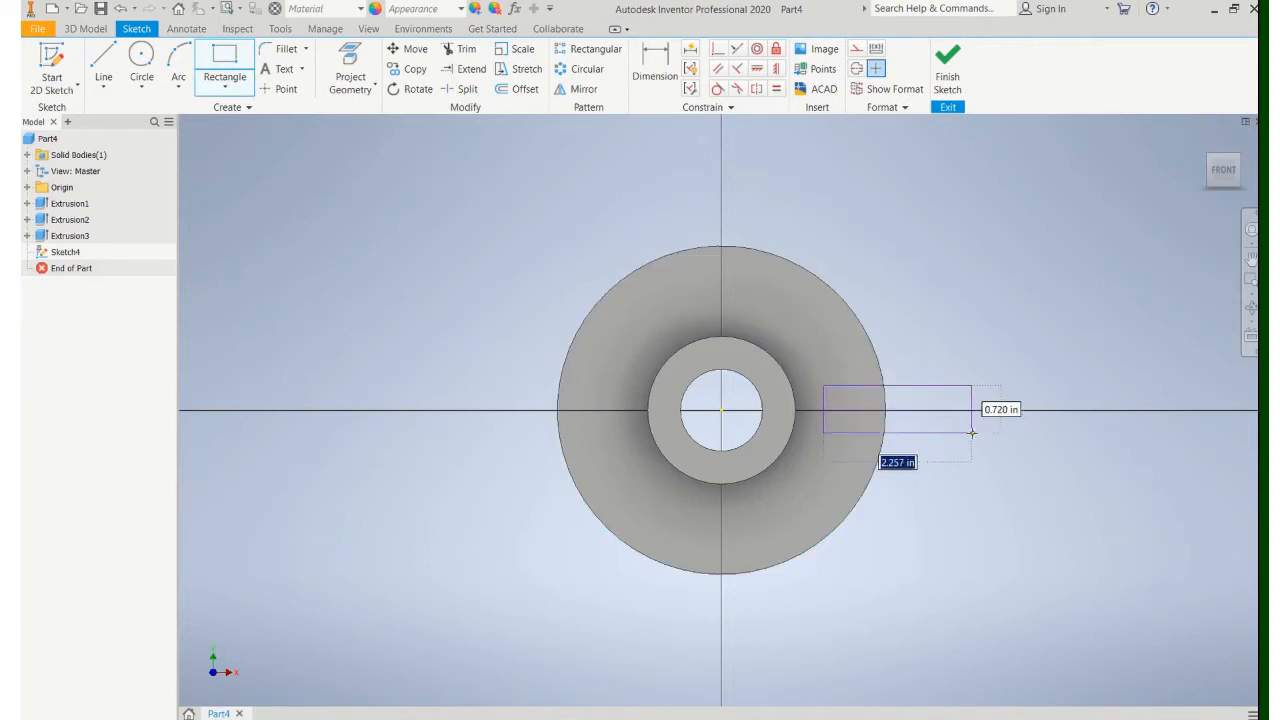
{"action": "left_click", "coordinate": [975, 435]}
Draw three more rectangles across the disc's left, top and bottom rim, each straddling a centre axis.
{"action": "left_click", "coordinate": [447, 385]}
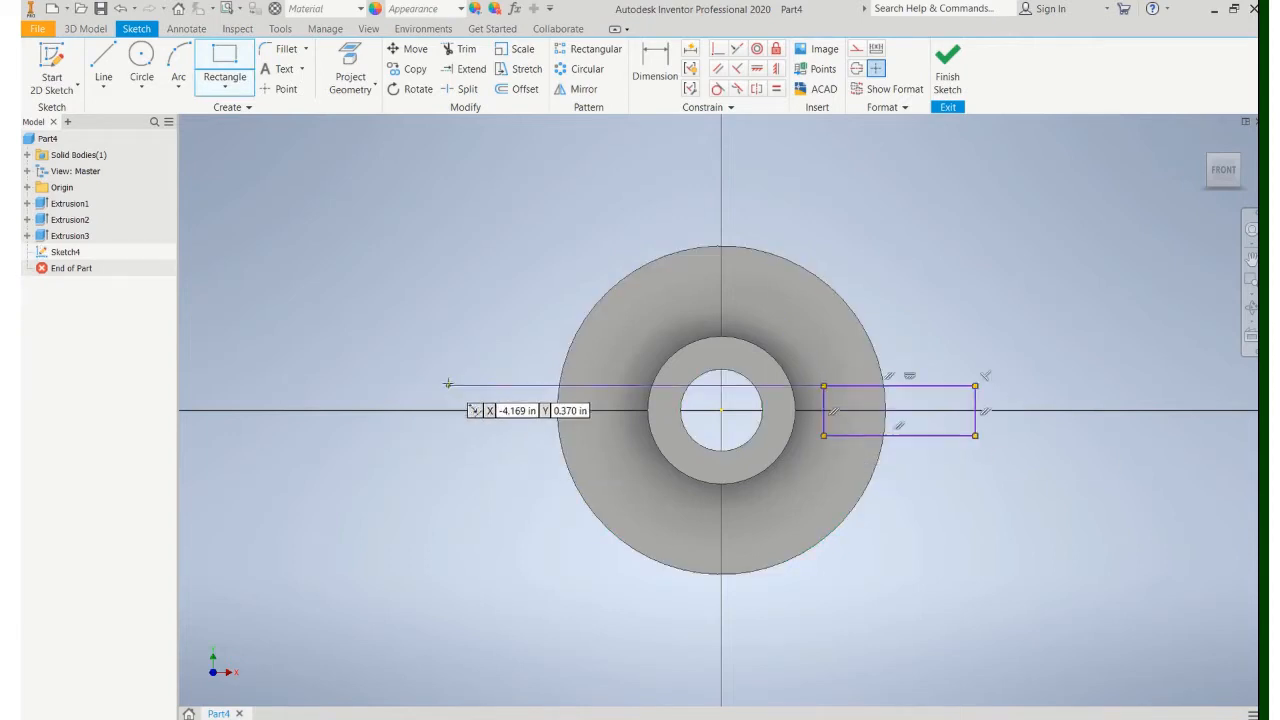
{"action": "left_click", "coordinate": [610, 444]}
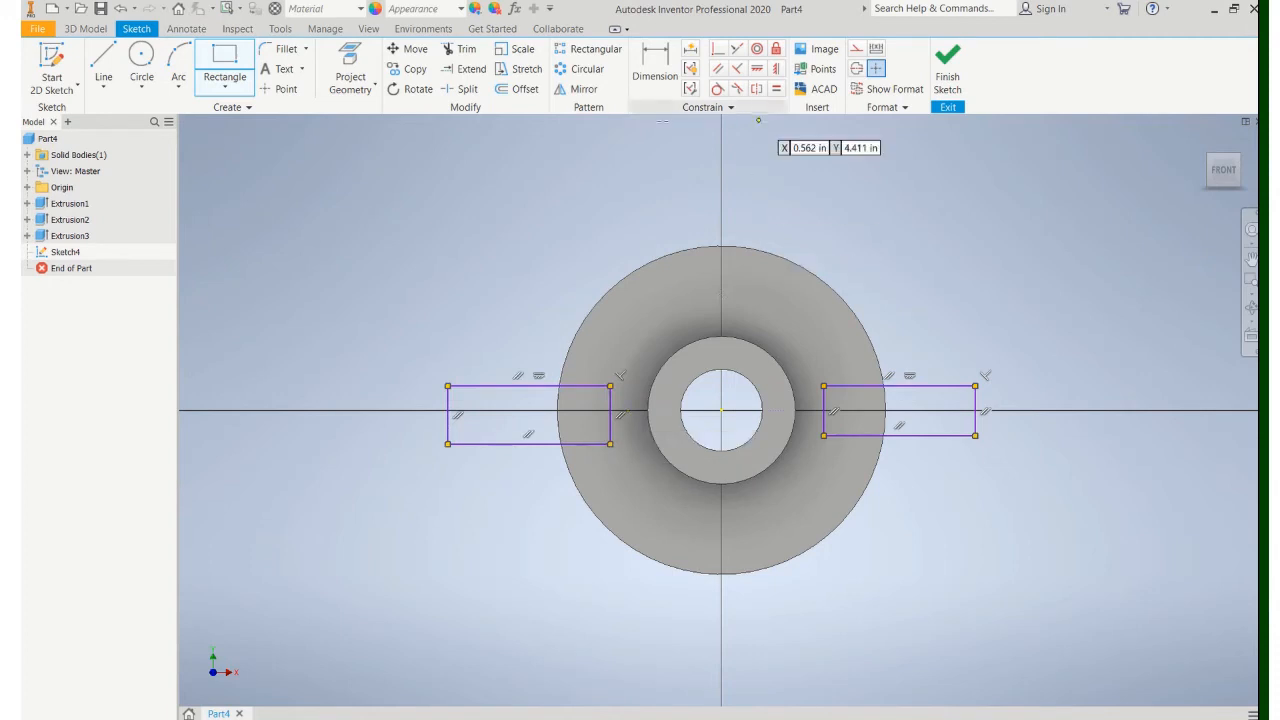
{"action": "left_click", "coordinate": [690, 148]}
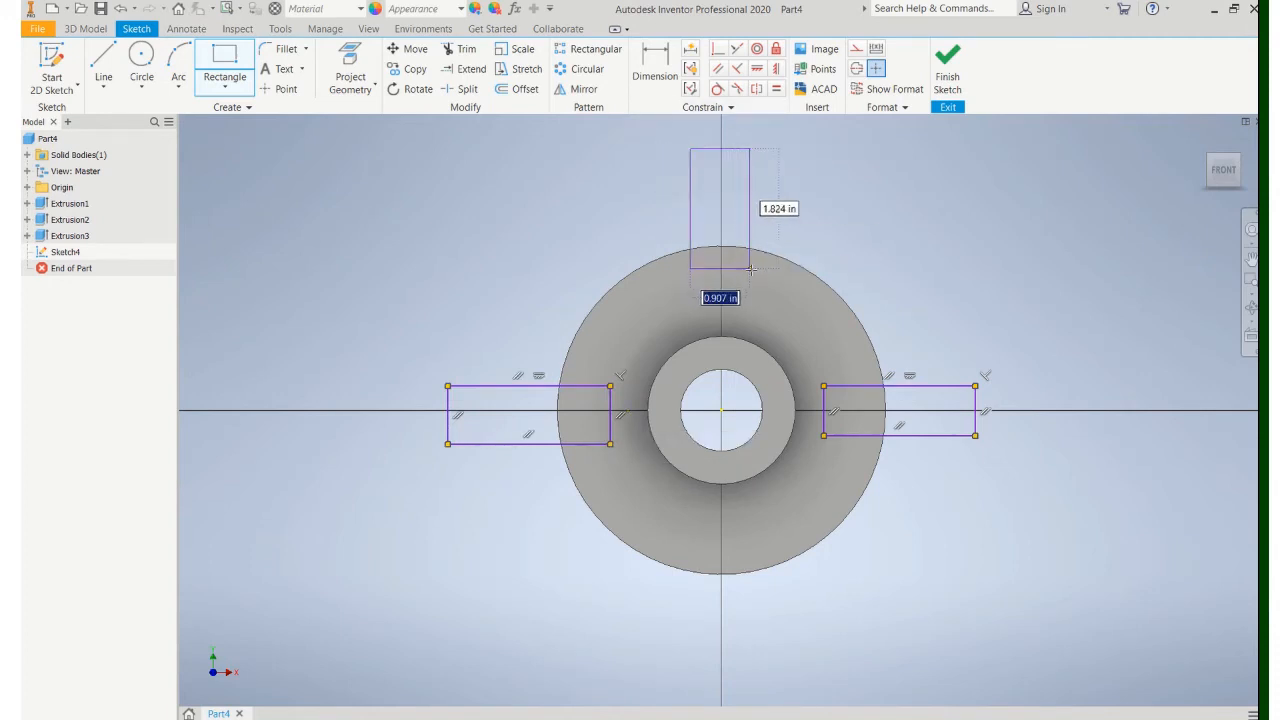
{"action": "left_click", "coordinate": [755, 273]}
{"action": "left_click", "coordinate": [686, 518]}
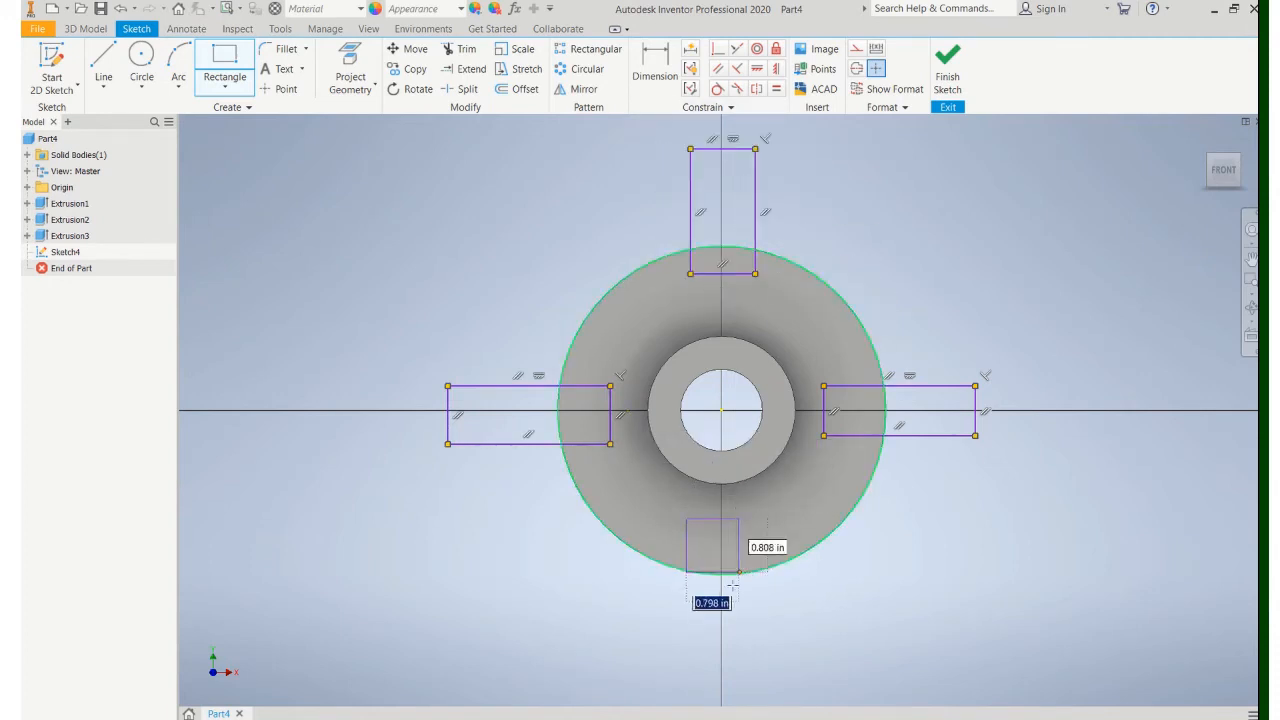
{"action": "left_click", "coordinate": [748, 624]}
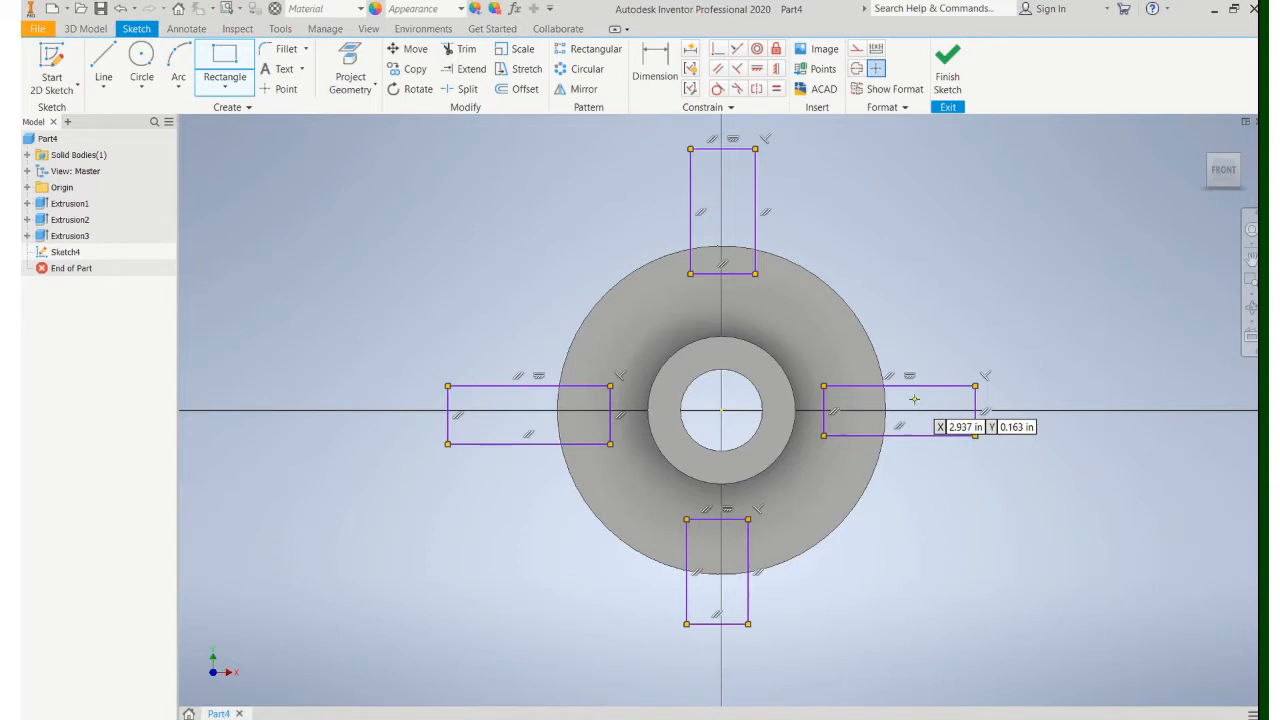
Draw four rectangles over the disc's rim in the upper-right, upper-left, lower-left and lower-right diagonal positions.
{"action": "left_click", "coordinate": [808, 228]}
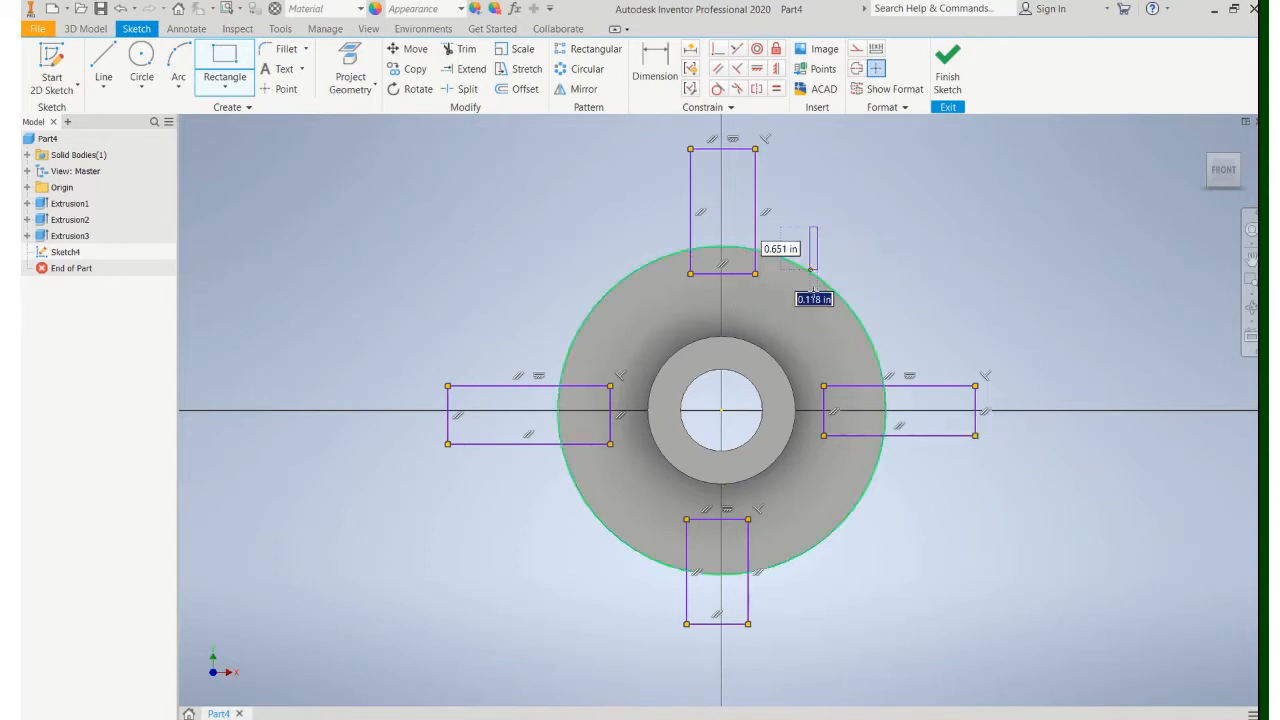
{"action": "left_click", "coordinate": [918, 323]}
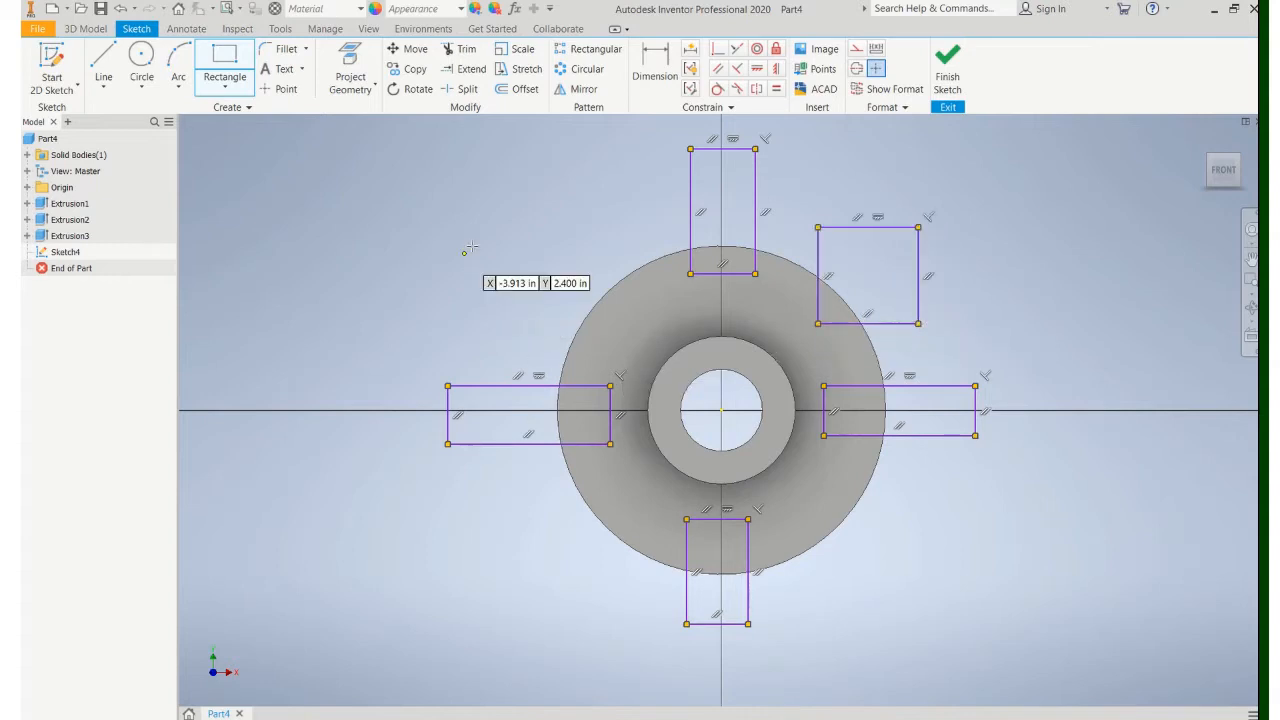
{"action": "left_click", "coordinate": [529, 227]}
{"action": "left_click", "coordinate": [640, 319]}
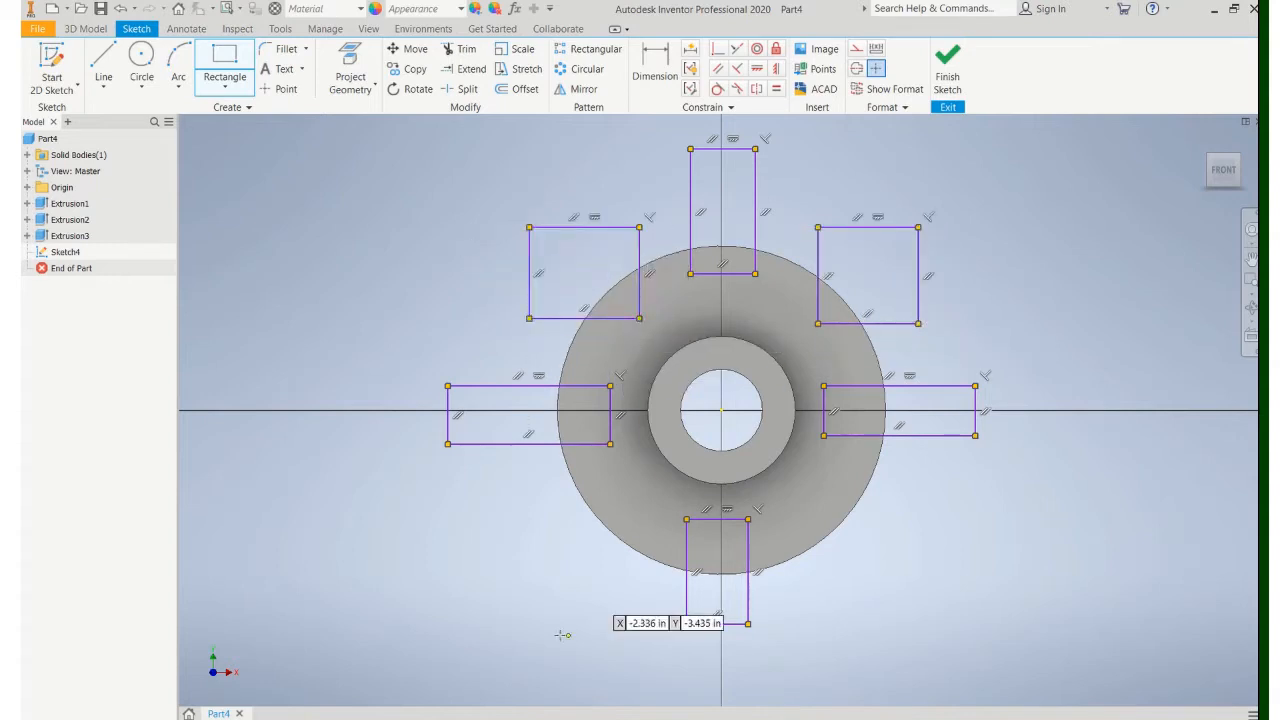
{"action": "left_click", "coordinate": [521, 498]}
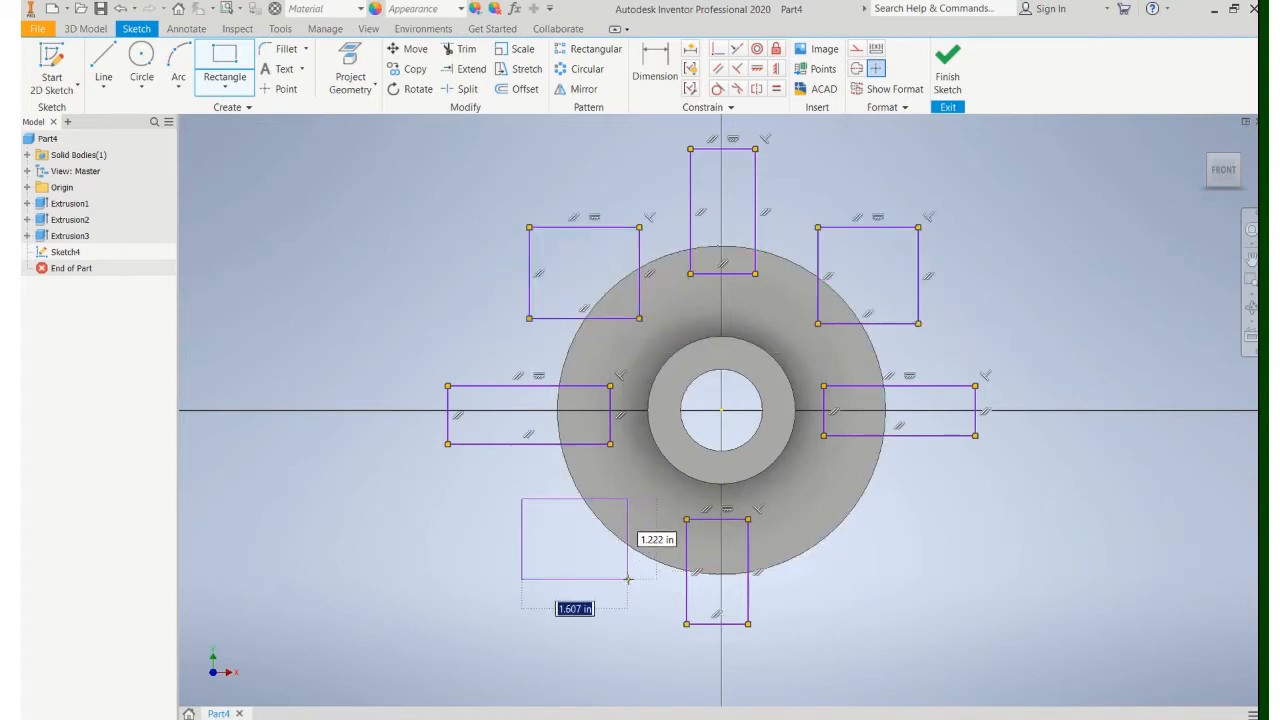
{"action": "left_click", "coordinate": [629, 579]}
{"action": "left_click", "coordinate": [806, 498]}
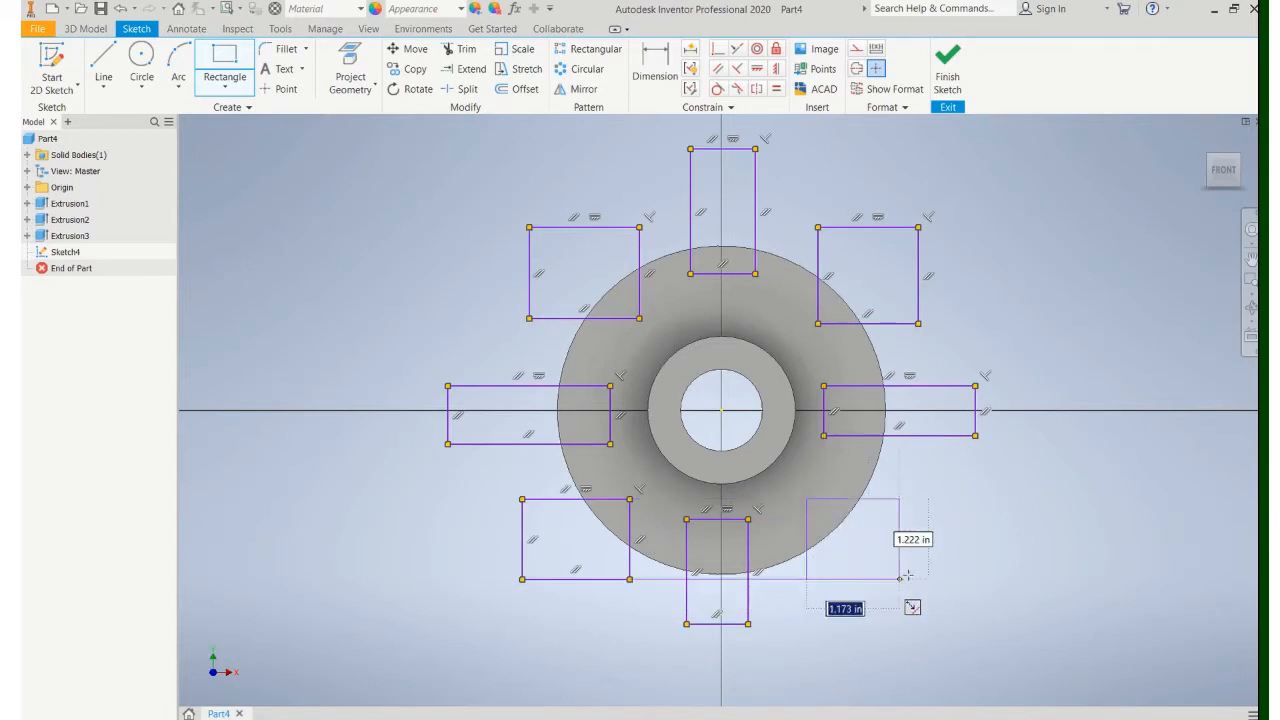
{"action": "left_click", "coordinate": [907, 571]}
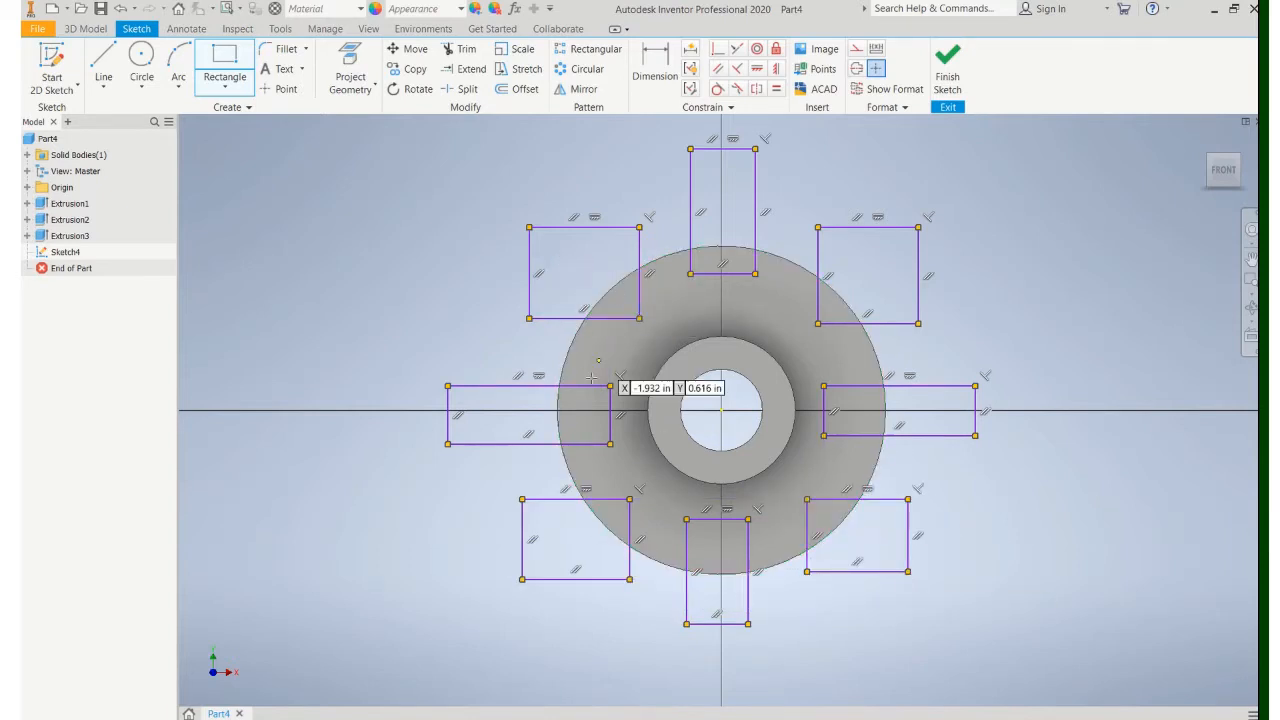
Dimension the top rectangle's inner edge at 1.5 in from the disc centre.
{"action": "left_click", "coordinate": [657, 66]}
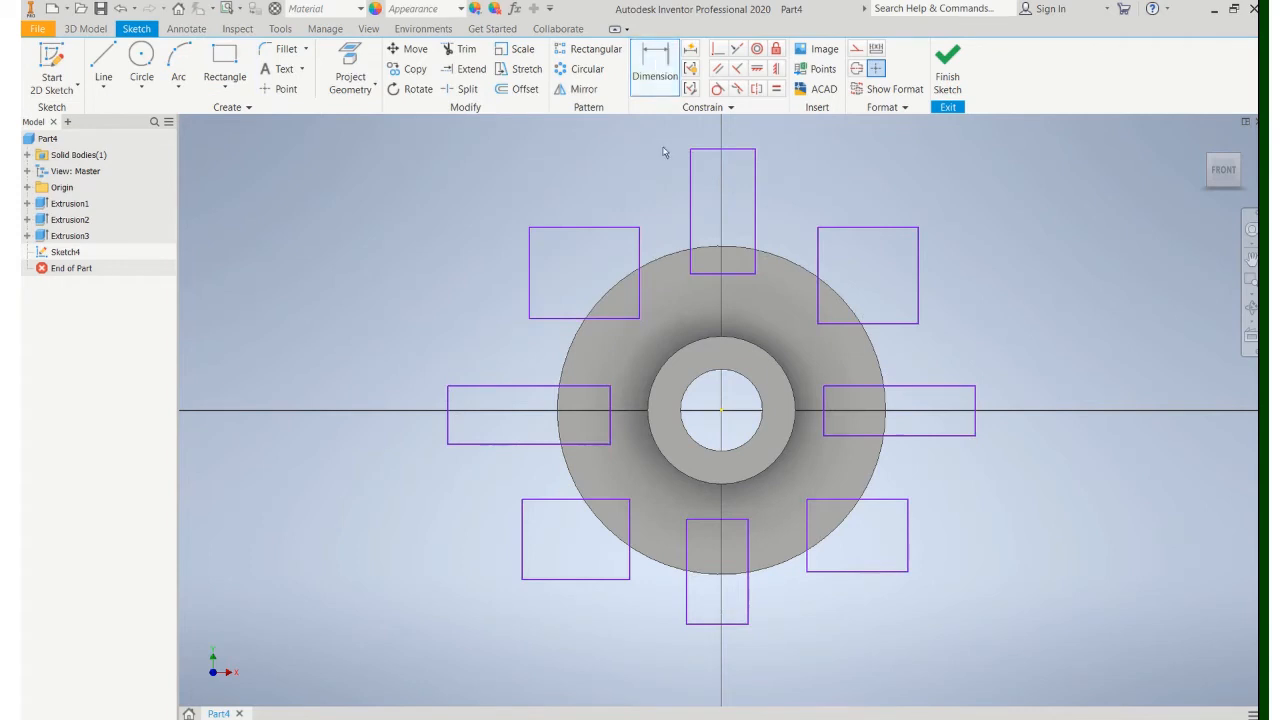
{"action": "left_click", "coordinate": [744, 284]}
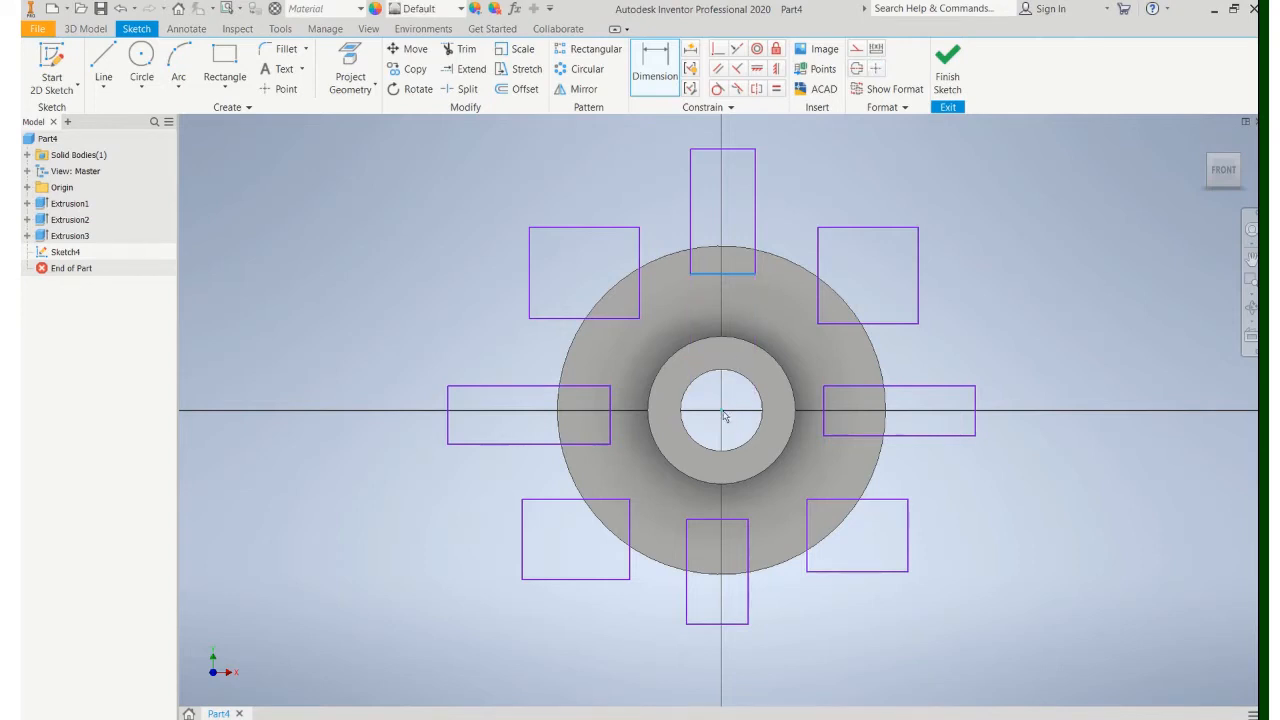
{"action": "left_click", "coordinate": [755, 347]}
{"action": "left_click", "coordinate": [767, 334]}
{"action": "type", "text": "1.5"}
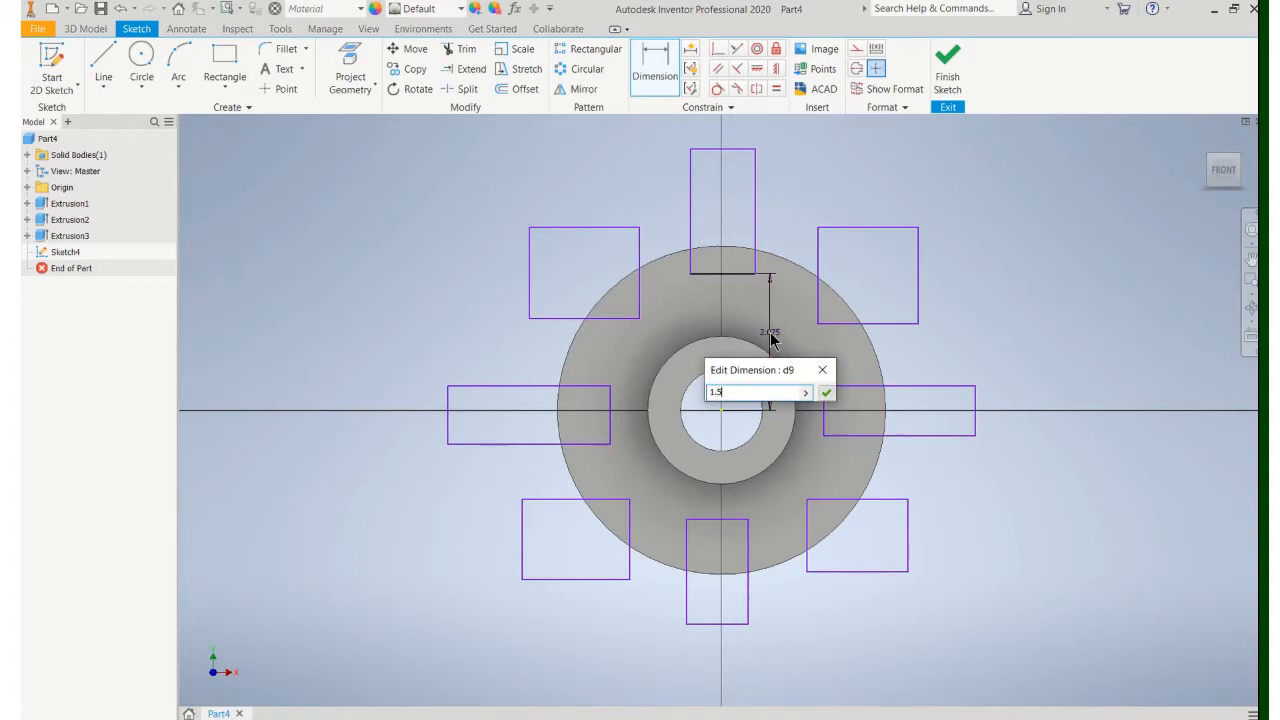
{"action": "key", "text": "Return"}
Set the top rectangle's width to 0.5 in and its right side 0.25 in from the disc centre.
{"action": "left_click", "coordinate": [740, 189]}
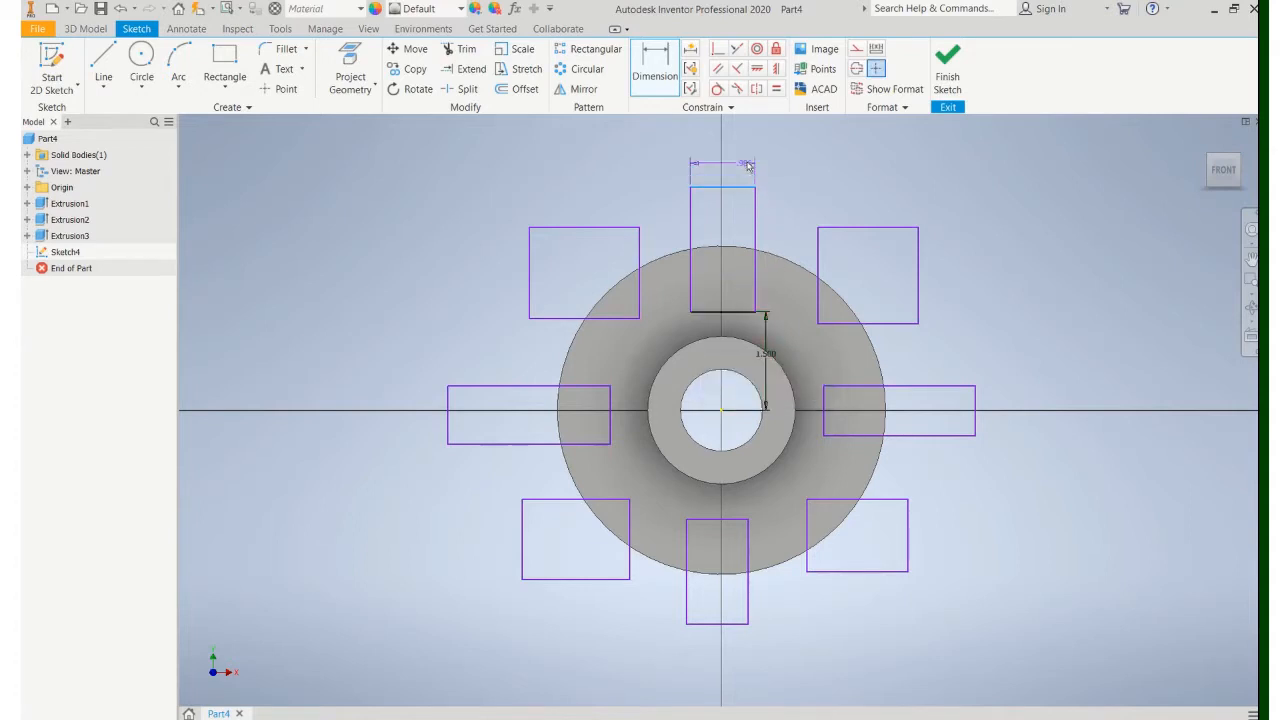
{"action": "left_click", "coordinate": [790, 150]}
{"action": "key", "text": "Return"}
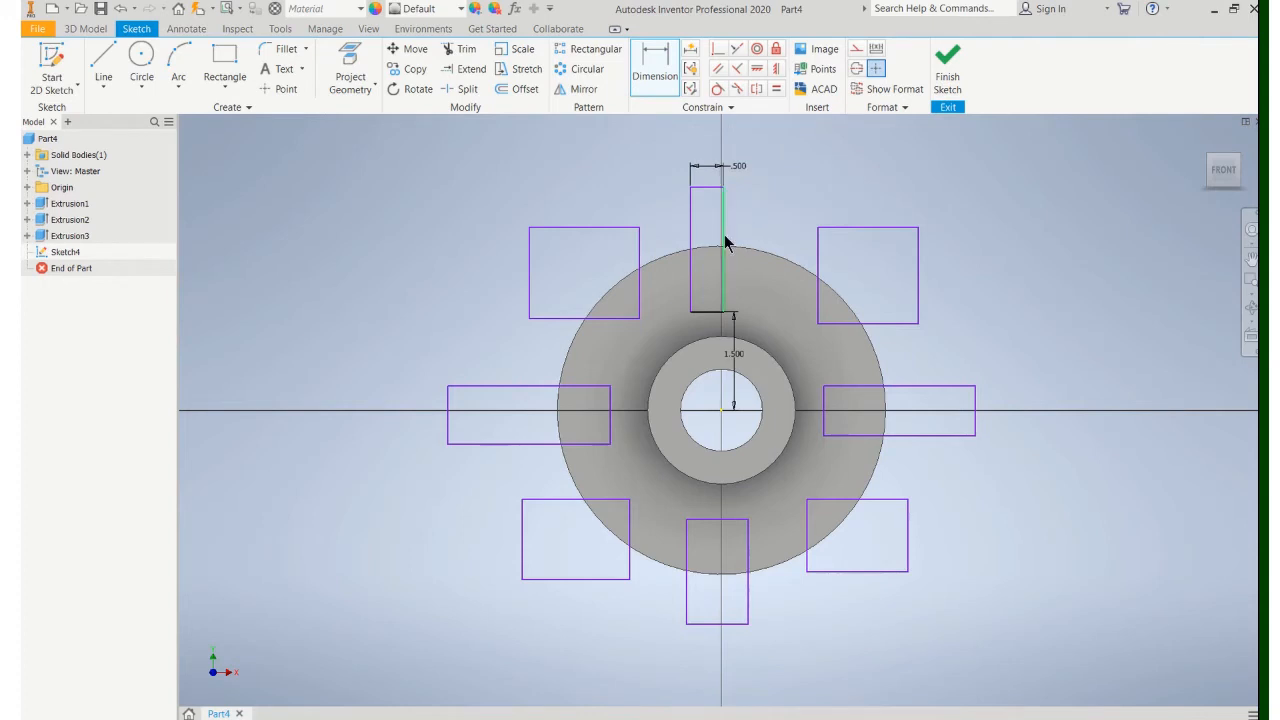
{"action": "left_click", "coordinate": [724, 240]}
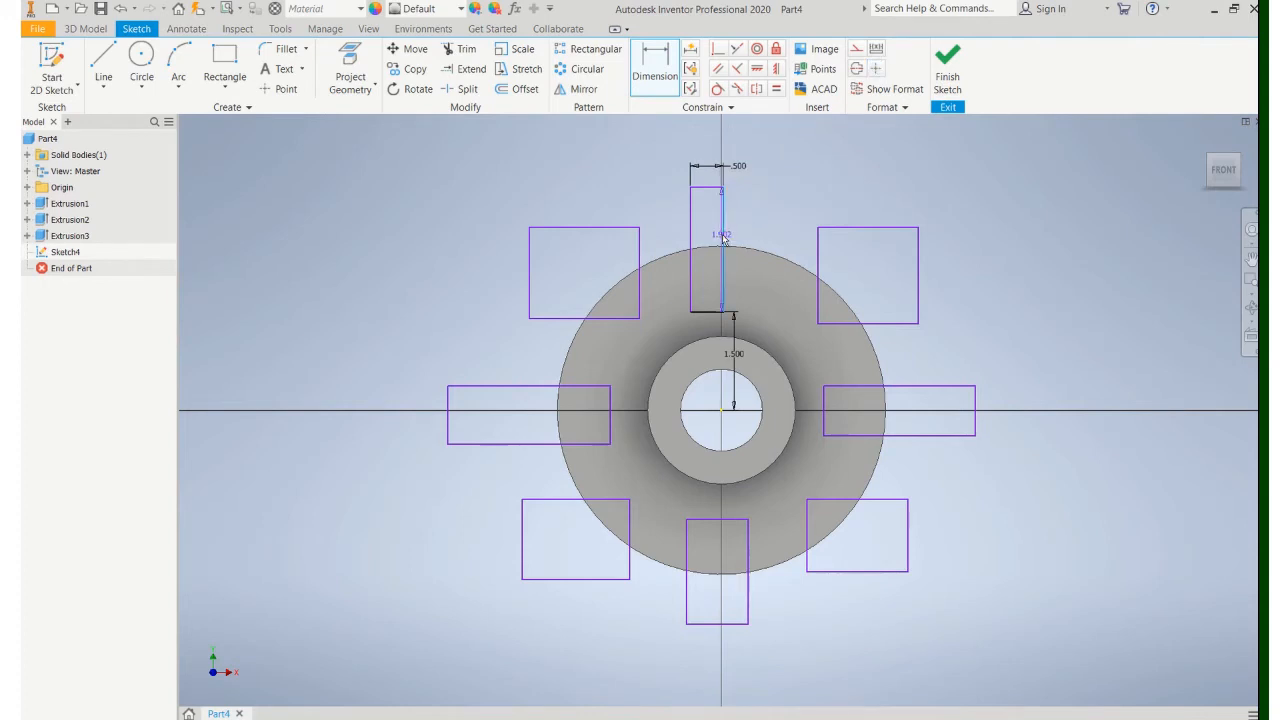
{"action": "left_click", "coordinate": [721, 411]}
{"action": "left_click", "coordinate": [722, 143]}
{"action": "type", "text": ".25"}
{"action": "key", "text": "Return"}
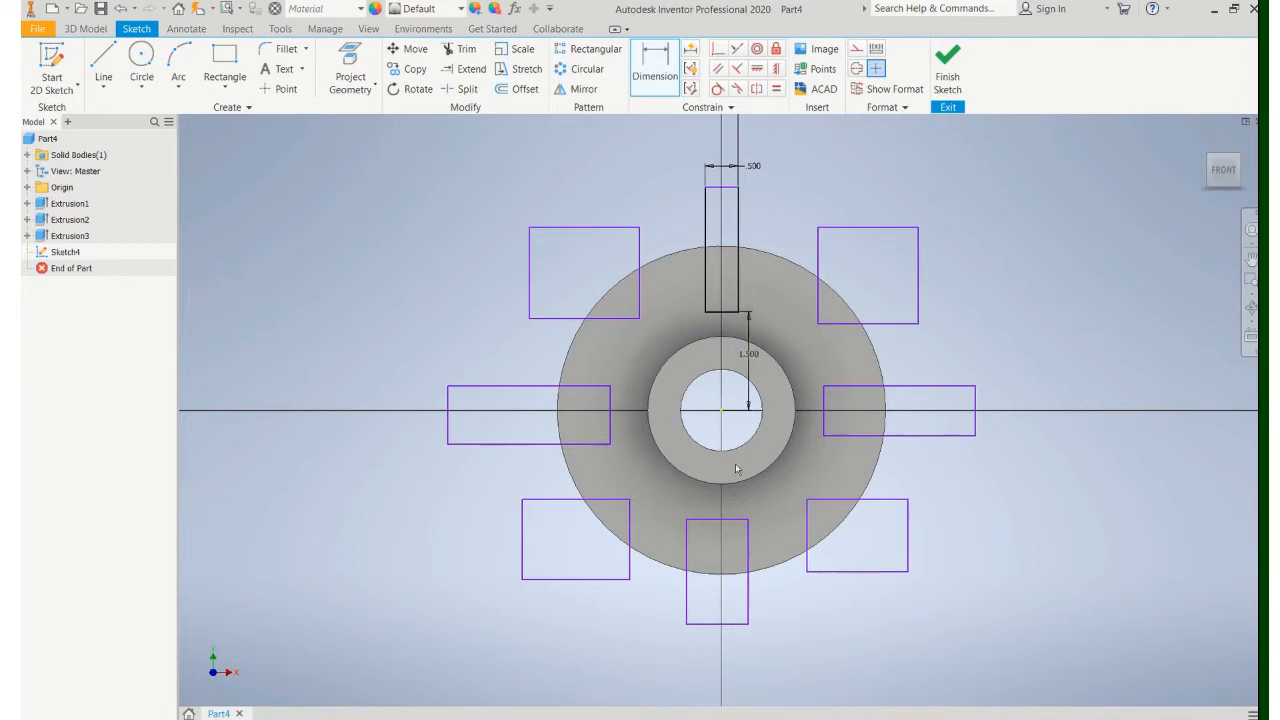
Dimension the bottom rectangle's inner edge at 1.5 in from the disc centre.
{"action": "left_click", "coordinate": [736, 522]}
{"action": "left_click", "coordinate": [753, 463]}
{"action": "type", "text": "1.5"}
{"action": "key", "text": "Return"}
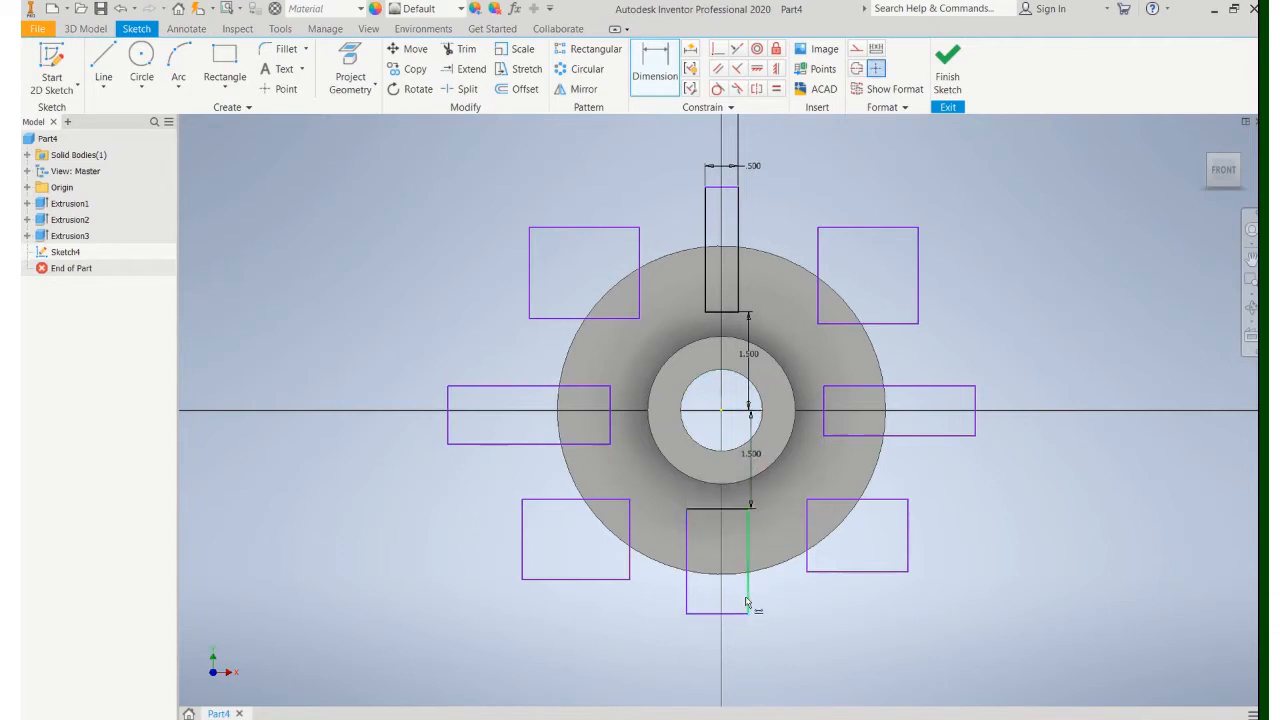
Place the bottom rectangle's right side 0.25 in from the disc centre and set its width to 0.5 in.
{"action": "left_click", "coordinate": [746, 600]}
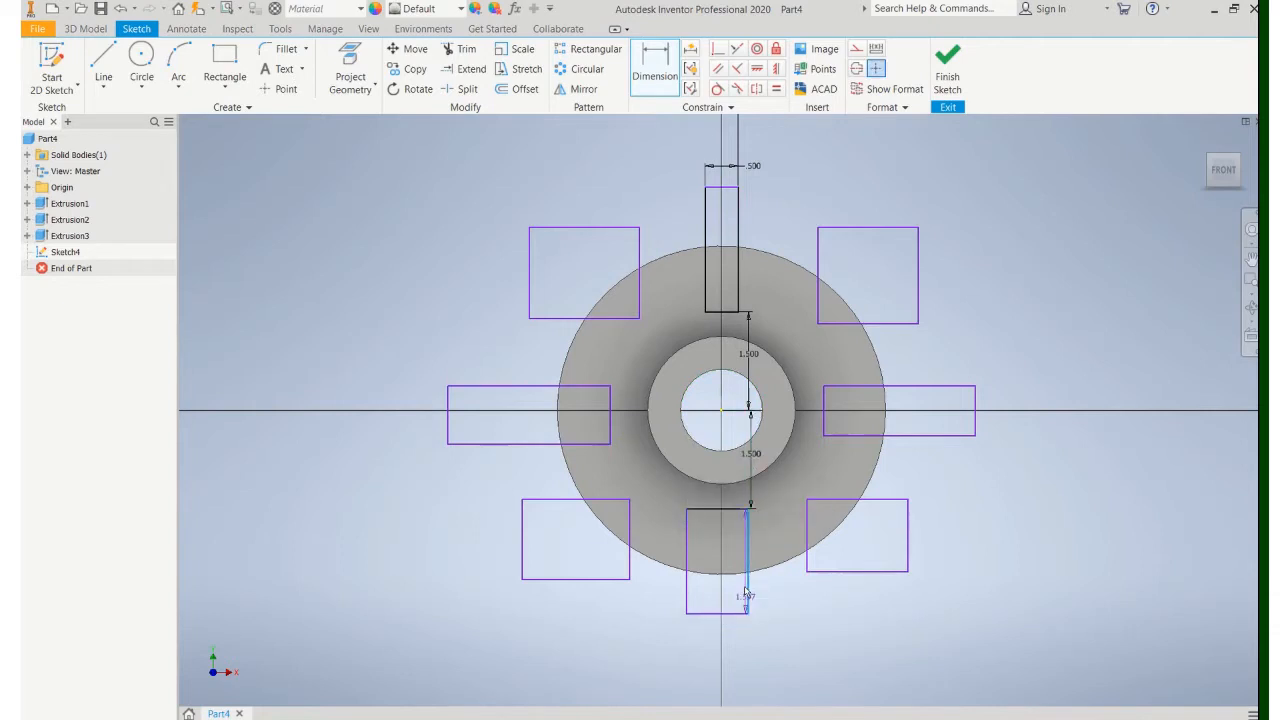
{"action": "left_click", "coordinate": [722, 412]}
{"action": "left_click", "coordinate": [727, 649]}
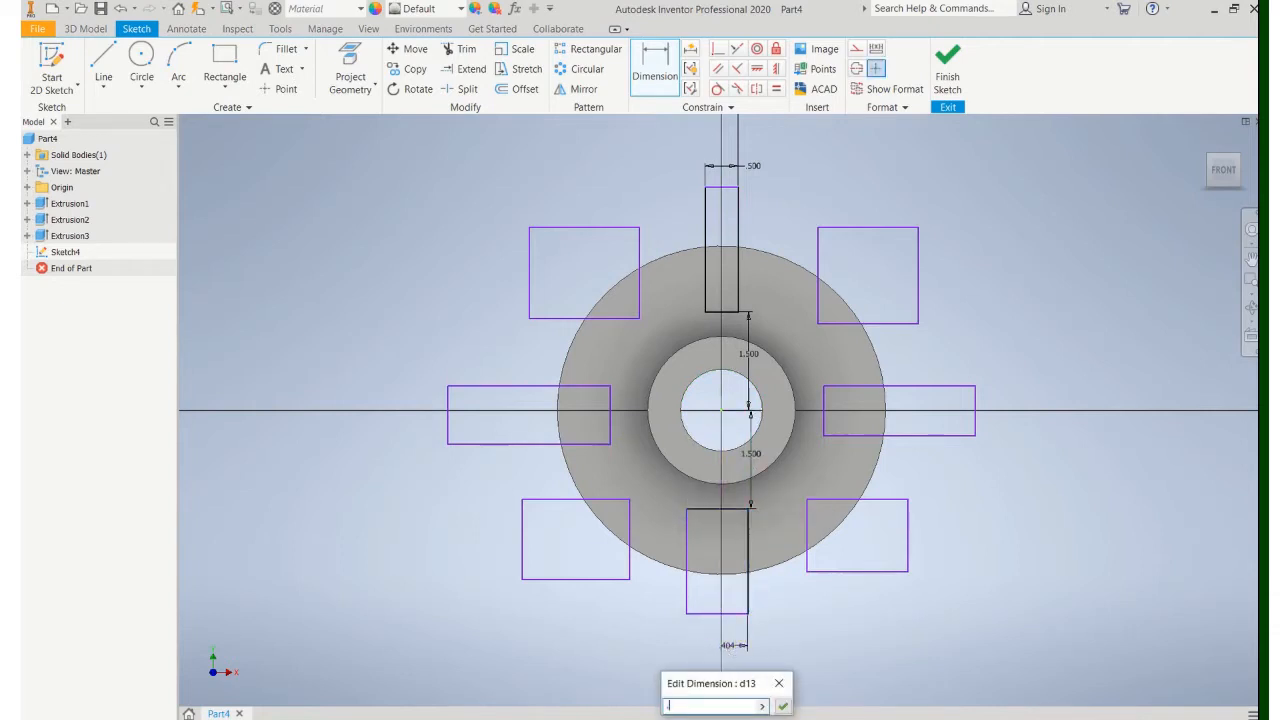
{"action": "key", "text": "Return"}
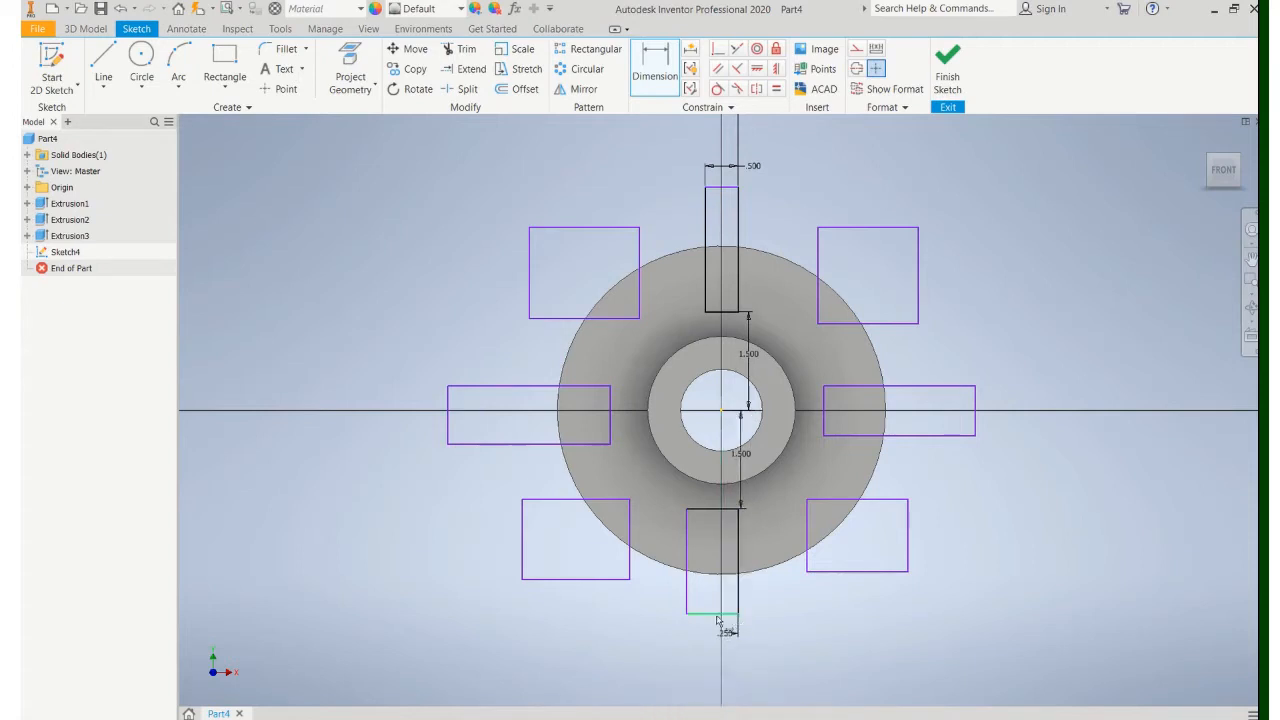
{"action": "left_click", "coordinate": [717, 614]}
{"action": "left_click", "coordinate": [713, 662]}
{"action": "type", "text": ".5"}
{"action": "key", "text": "Return"}
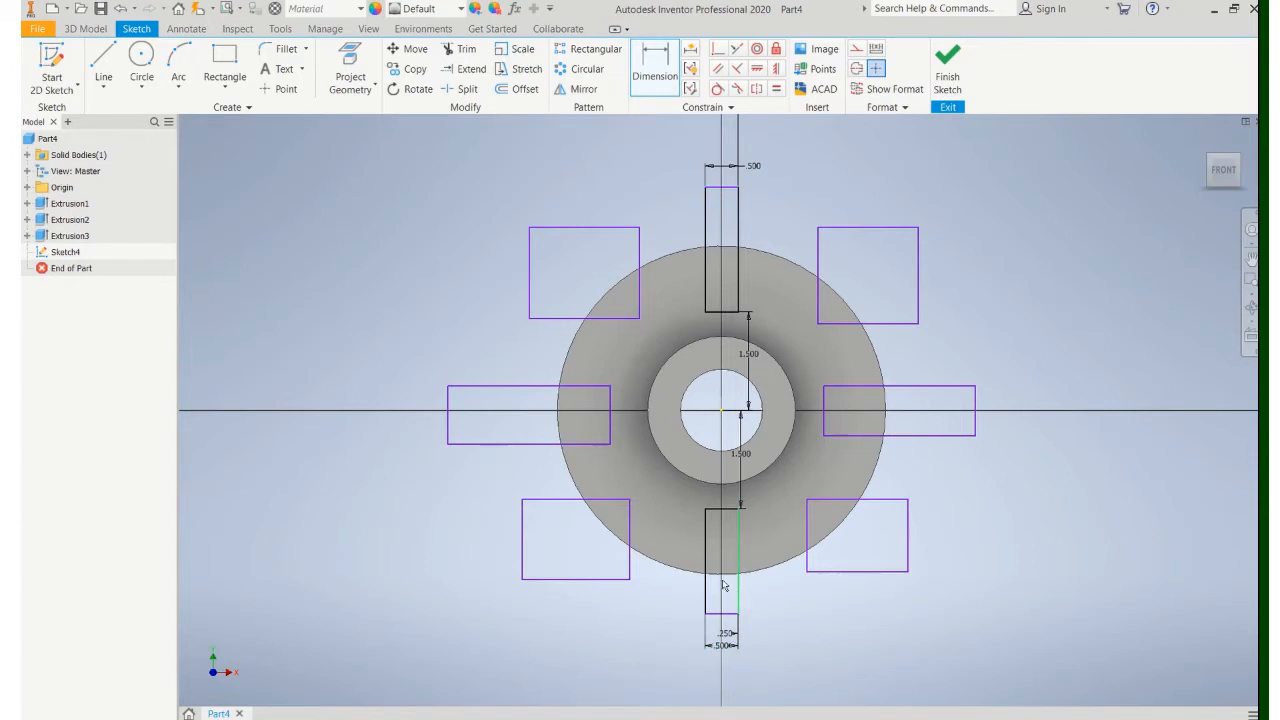
Dimension the right rectangle's inner edge at 1.5 in from the disc centre.
{"action": "left_click", "coordinate": [824, 412]}
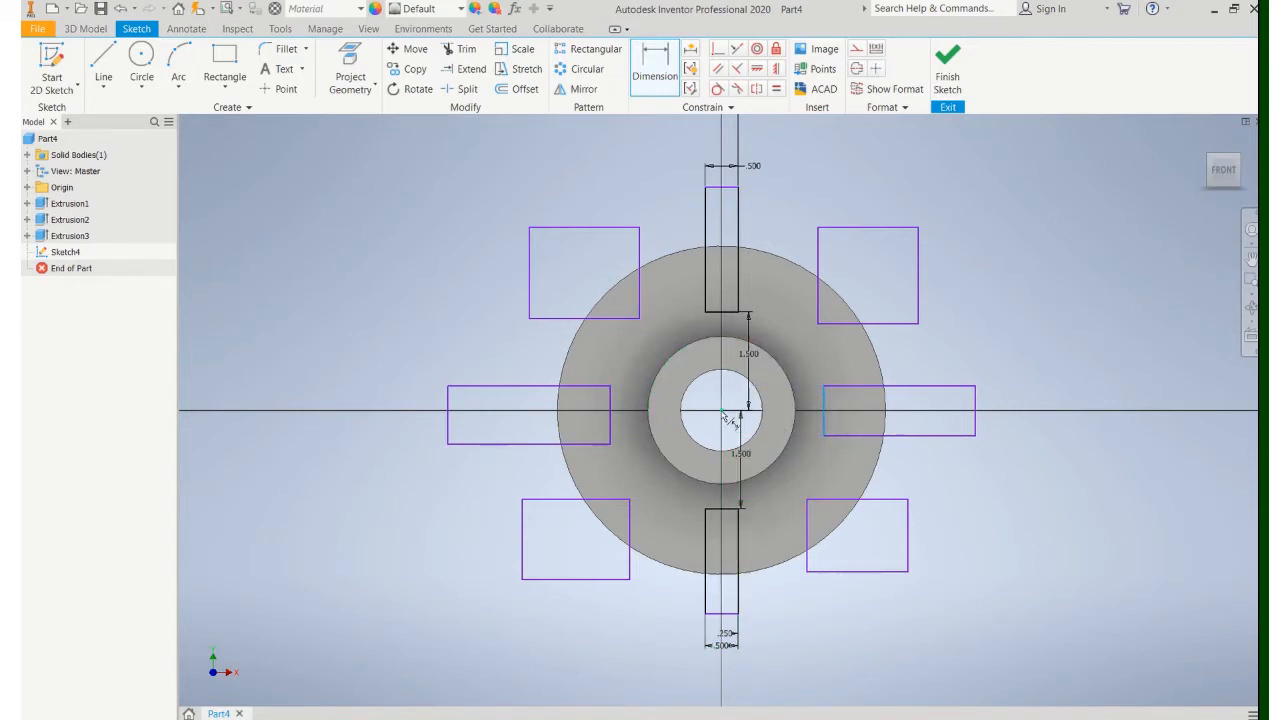
{"action": "left_click", "coordinate": [790, 469]}
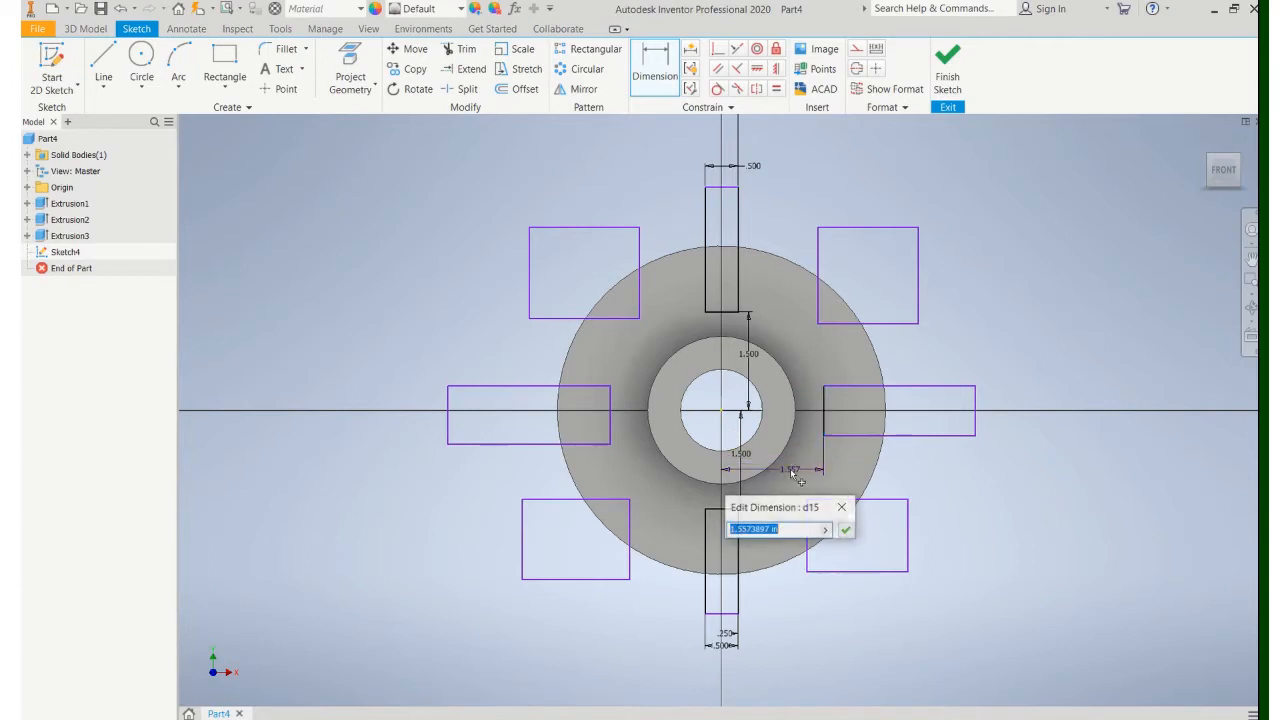
{"action": "type", "text": "1.5"}
{"action": "key", "text": "Return"}
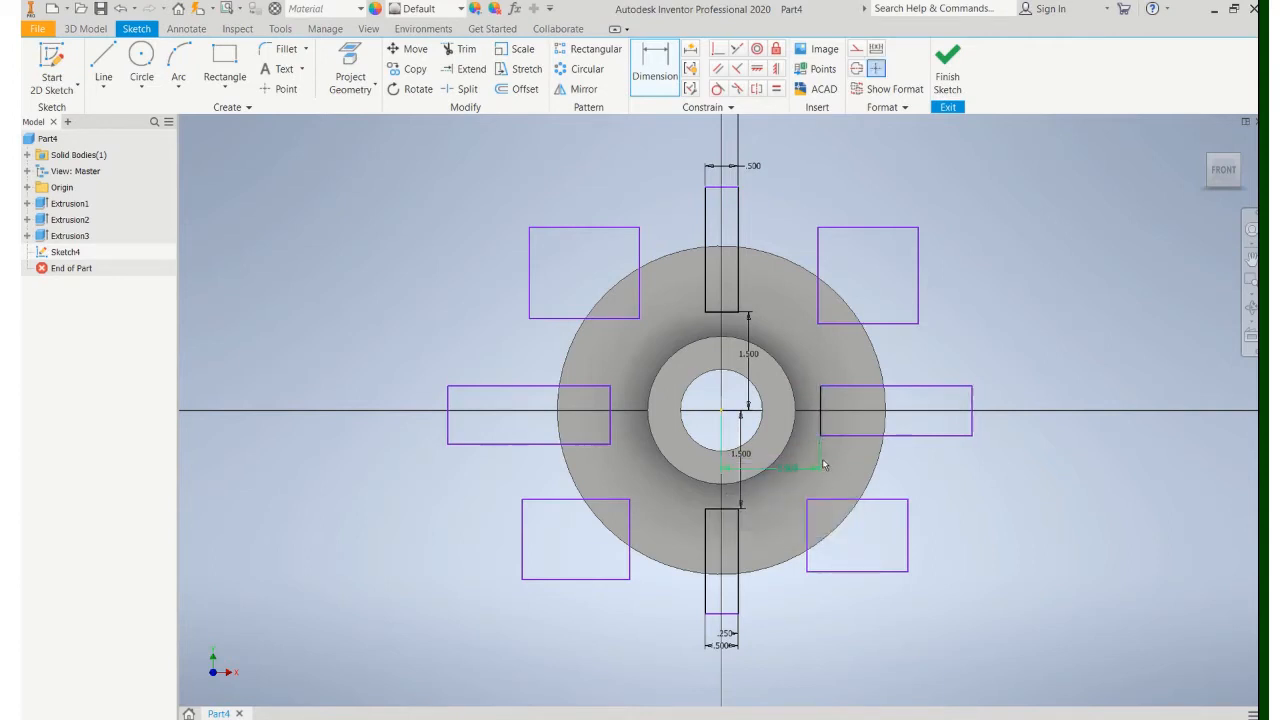
Set the right rectangle's height to 0.5 in and its lower edge 0.25 in from the disc centre.
{"action": "left_click", "coordinate": [975, 408]}
{"action": "left_click", "coordinate": [1024, 406]}
{"action": "type", "text": ".2"}
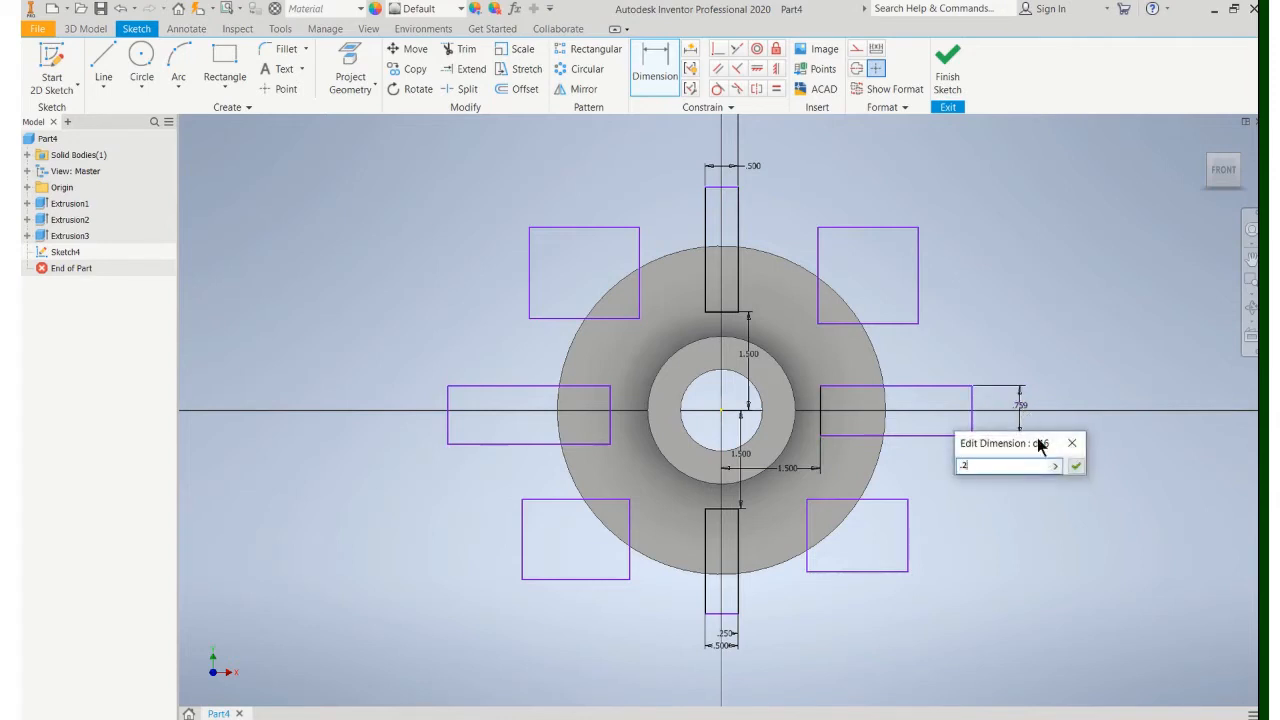
{"action": "type", "text": "55"}
{"action": "key", "text": "Return"}
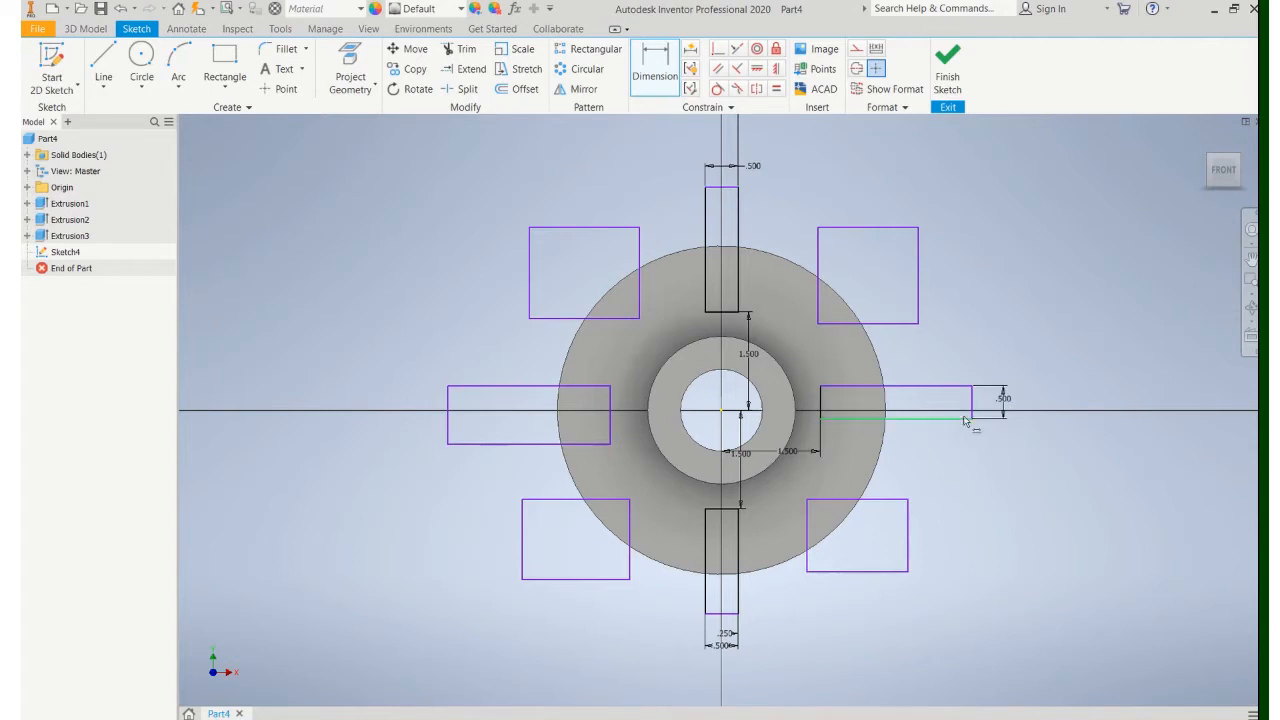
{"action": "left_click", "coordinate": [723, 413]}
{"action": "left_click", "coordinate": [1092, 410]}
{"action": "type", "text": ".25"}
{"action": "key", "text": "Return"}
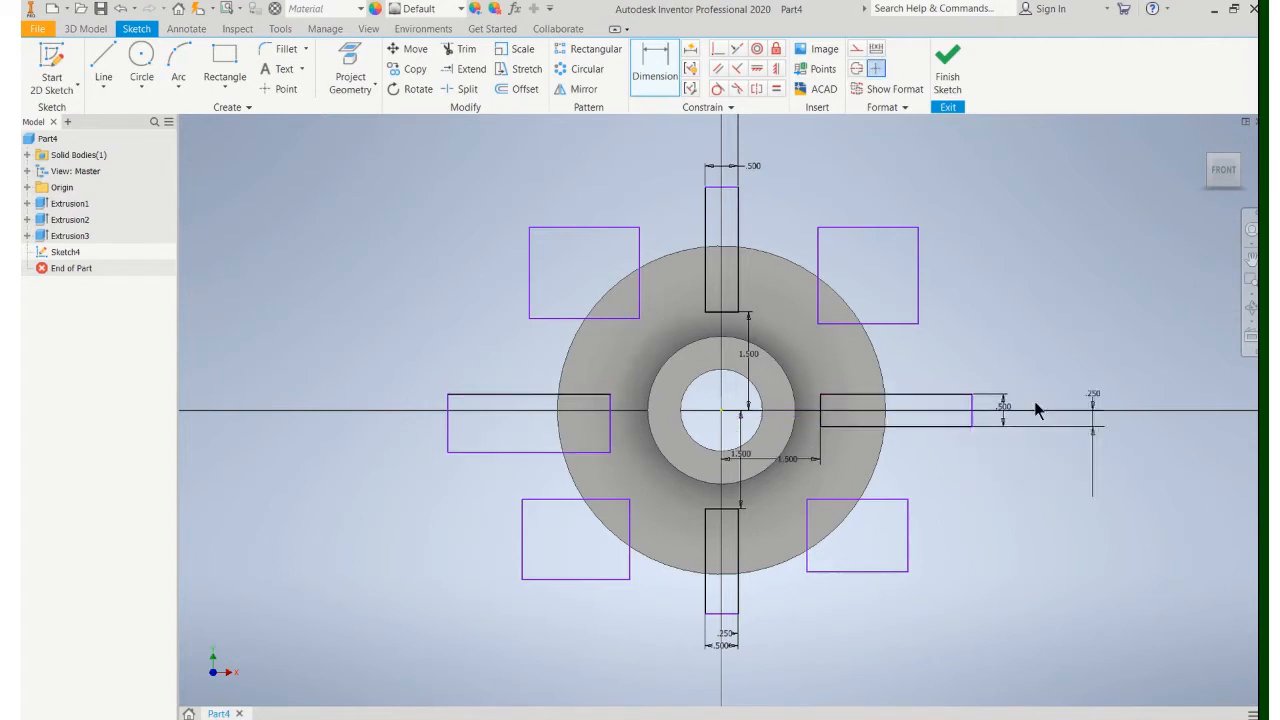
Dimension the left rectangle's inner edge at 1.05 in from the disc centre.
{"action": "left_click", "coordinate": [612, 438]}
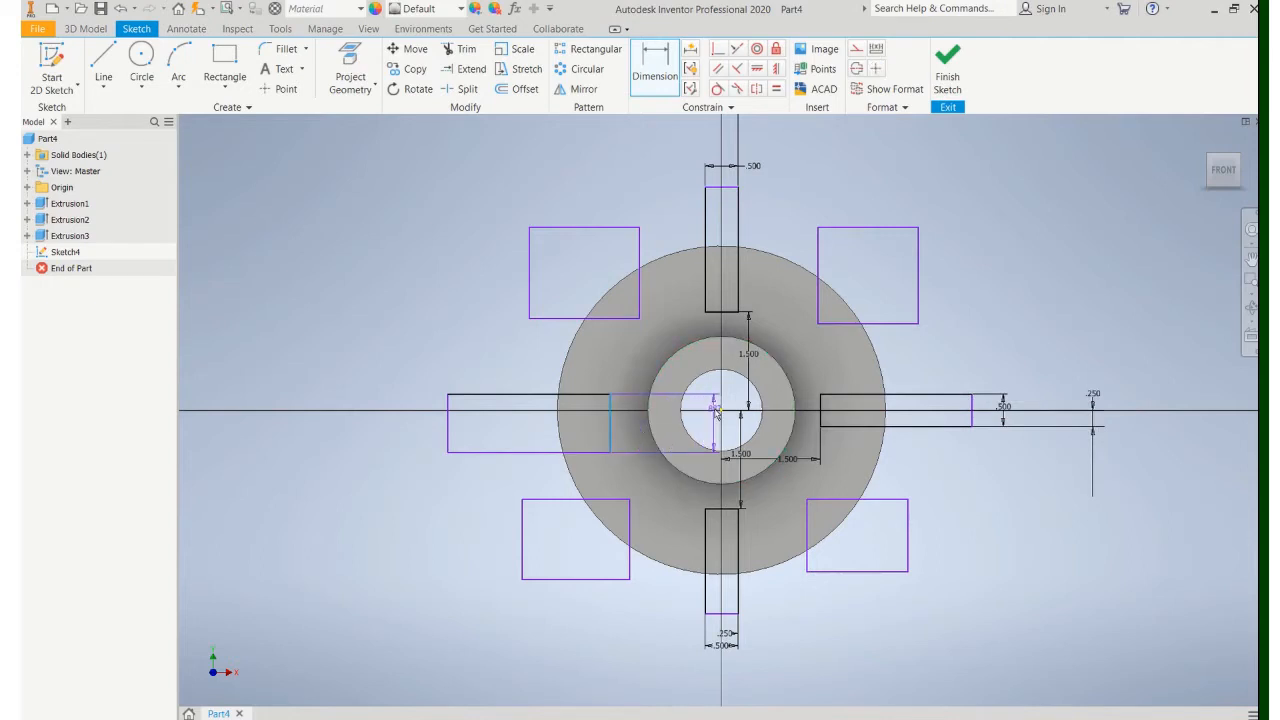
{"action": "left_click", "coordinate": [660, 452]}
{"action": "left_click", "coordinate": [663, 485]}
{"action": "type", "text": "1."}
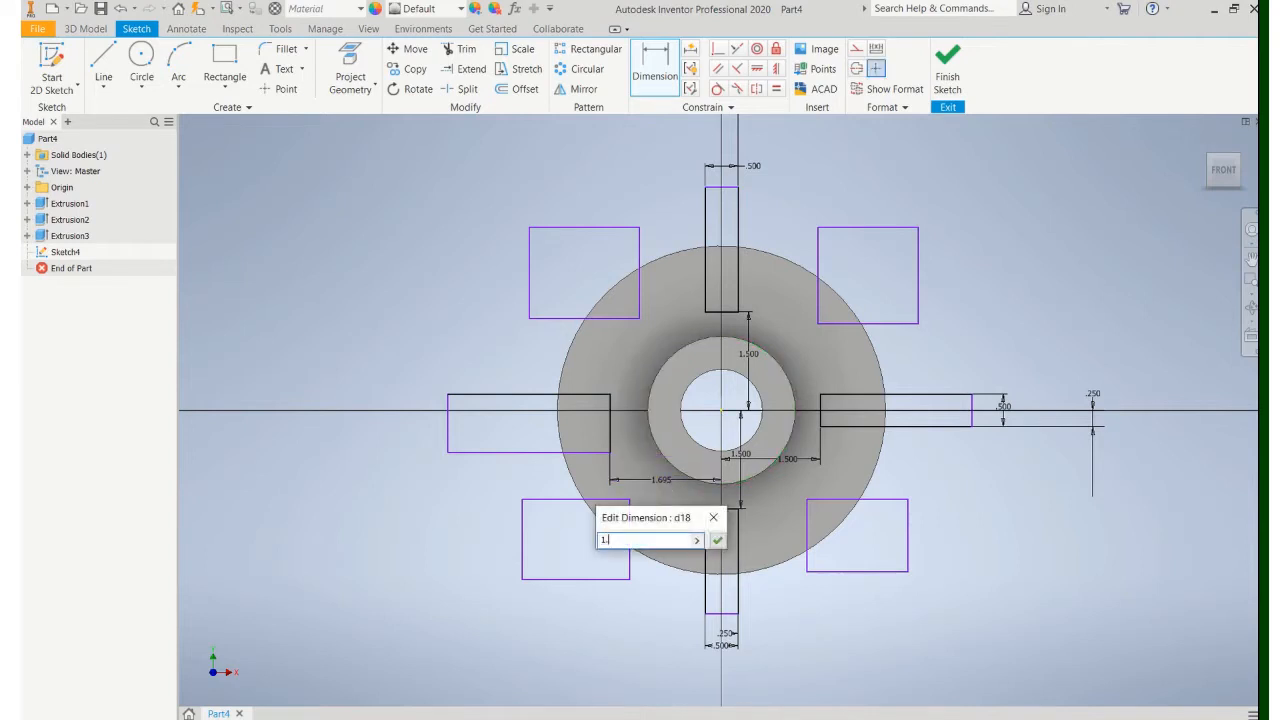
{"action": "type", "text": "05"}
{"action": "key", "text": "Return"}
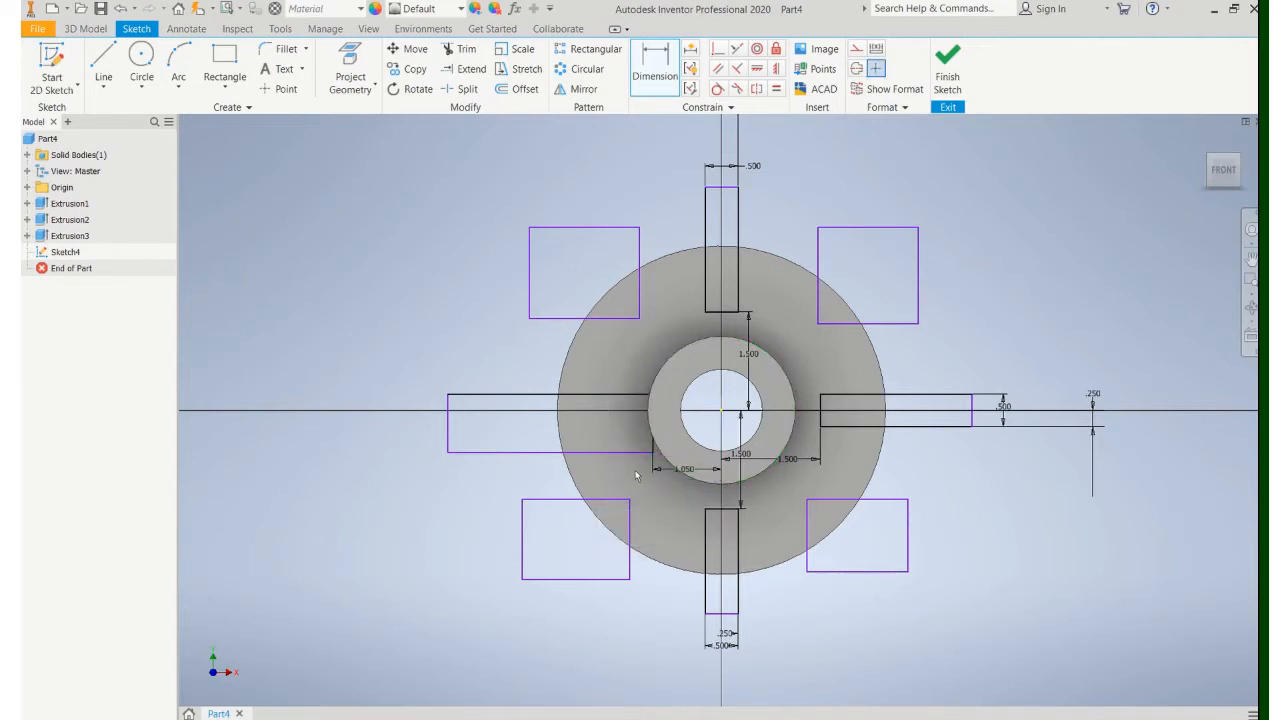
Set the left rectangle's inner edge 1.5 in from the disc centre and dimension its height at 0.5 in.
{"action": "double_click", "coordinate": [690, 470]}
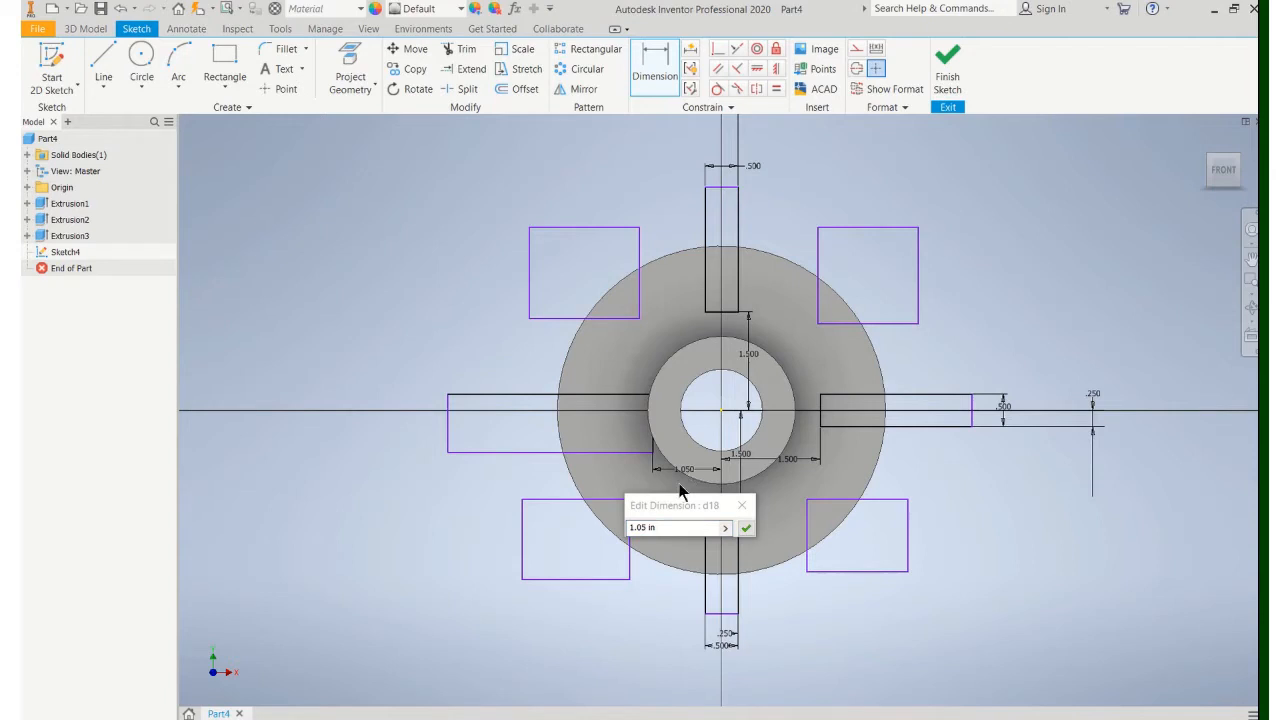
{"action": "type", "text": "1.5"}
{"action": "key", "text": "Return"}
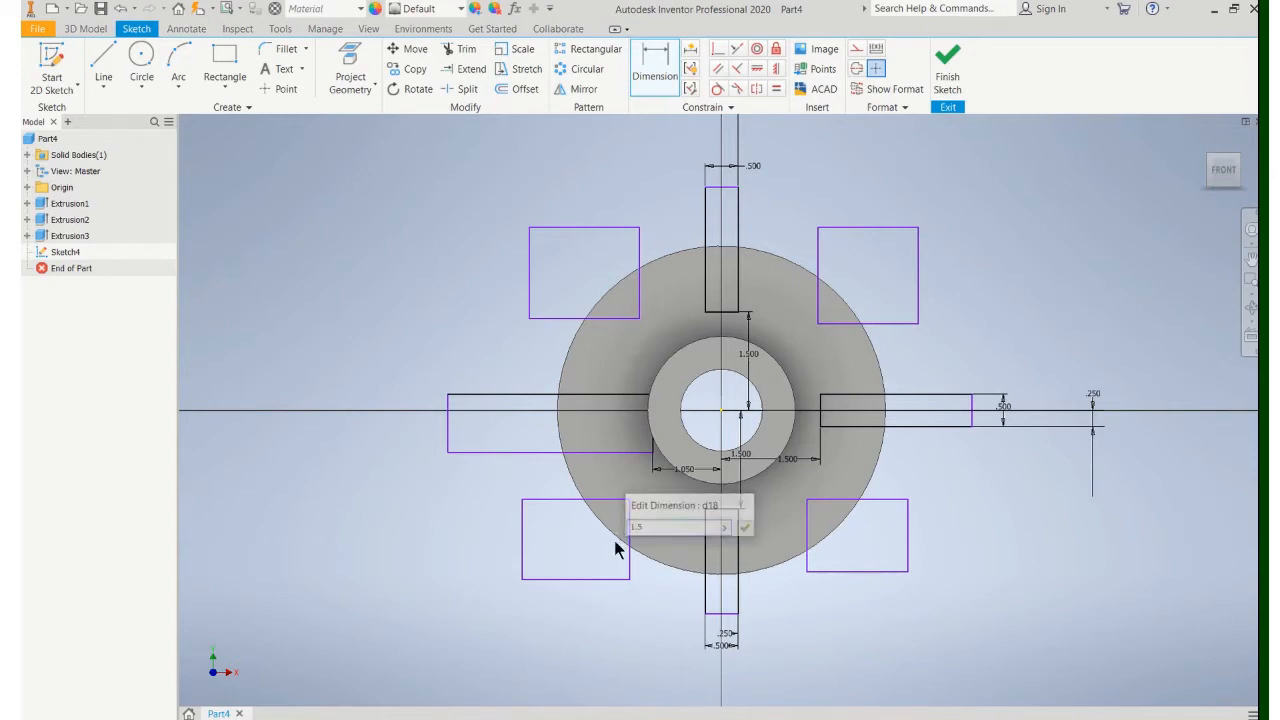
{"action": "left_click", "coordinate": [462, 398]}
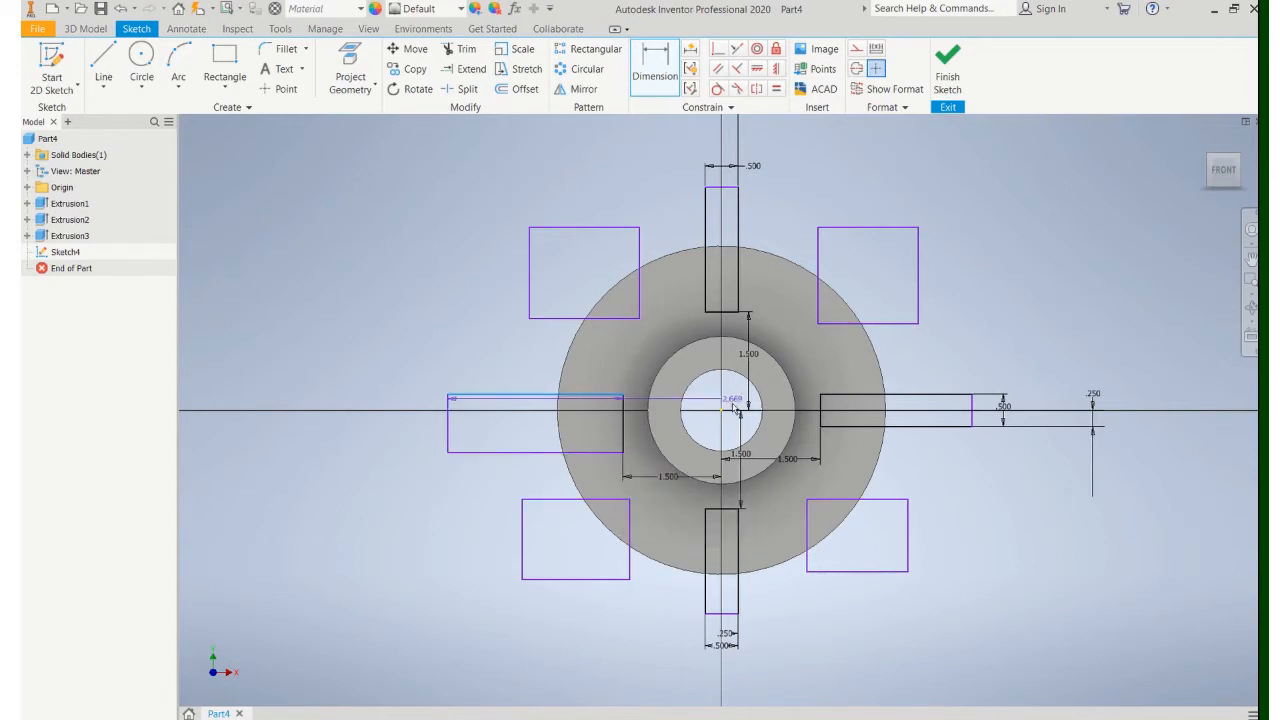
{"action": "left_click", "coordinate": [410, 411]}
{"action": "left_click", "coordinate": [285, 141]}
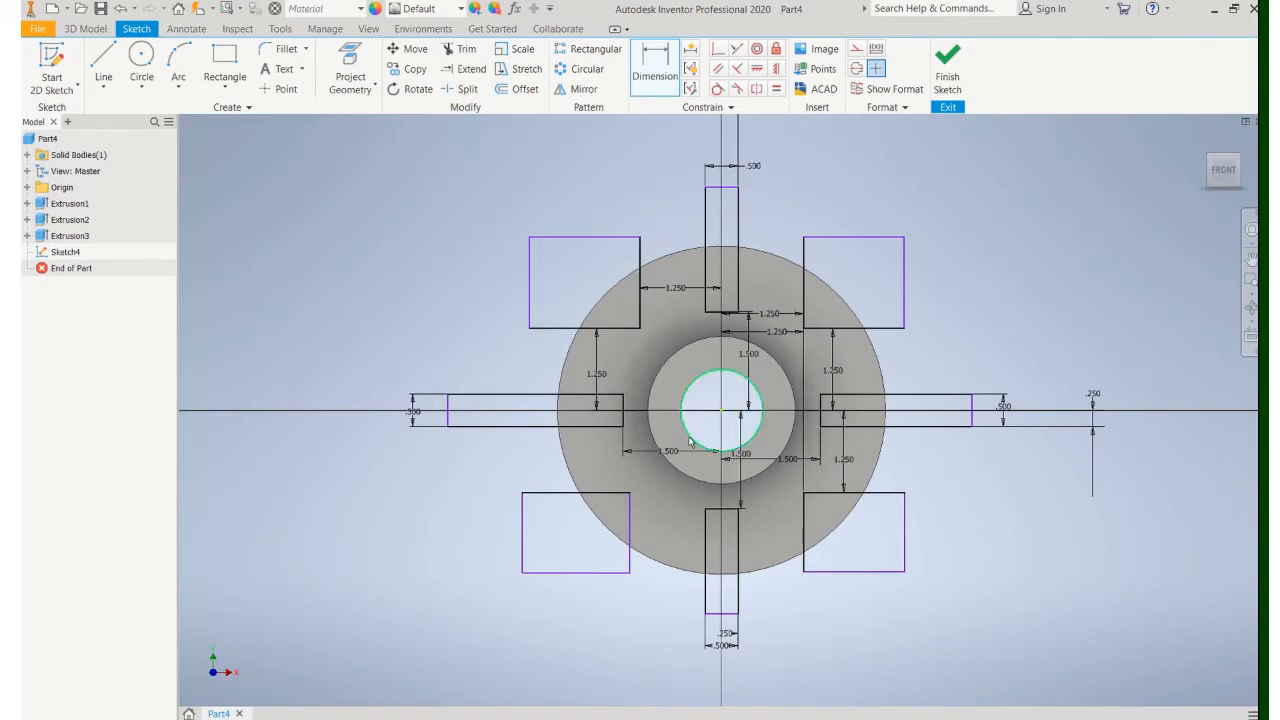
Dimension the lower-left rectangle's inner edge at 1.25 in from the disc centre.
{"action": "left_click", "coordinate": [630, 521]}
{"action": "left_click", "coordinate": [719, 413]}
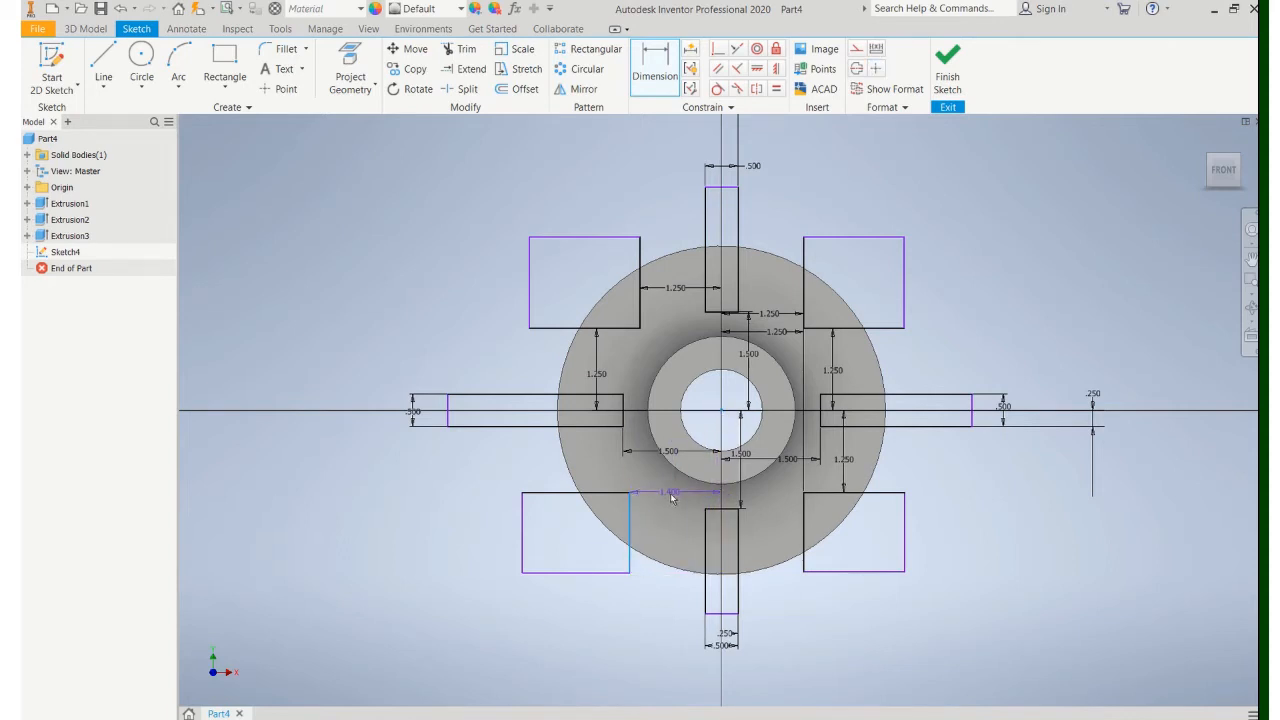
{"action": "left_click", "coordinate": [666, 515]}
{"action": "type", "text": "1.2"}
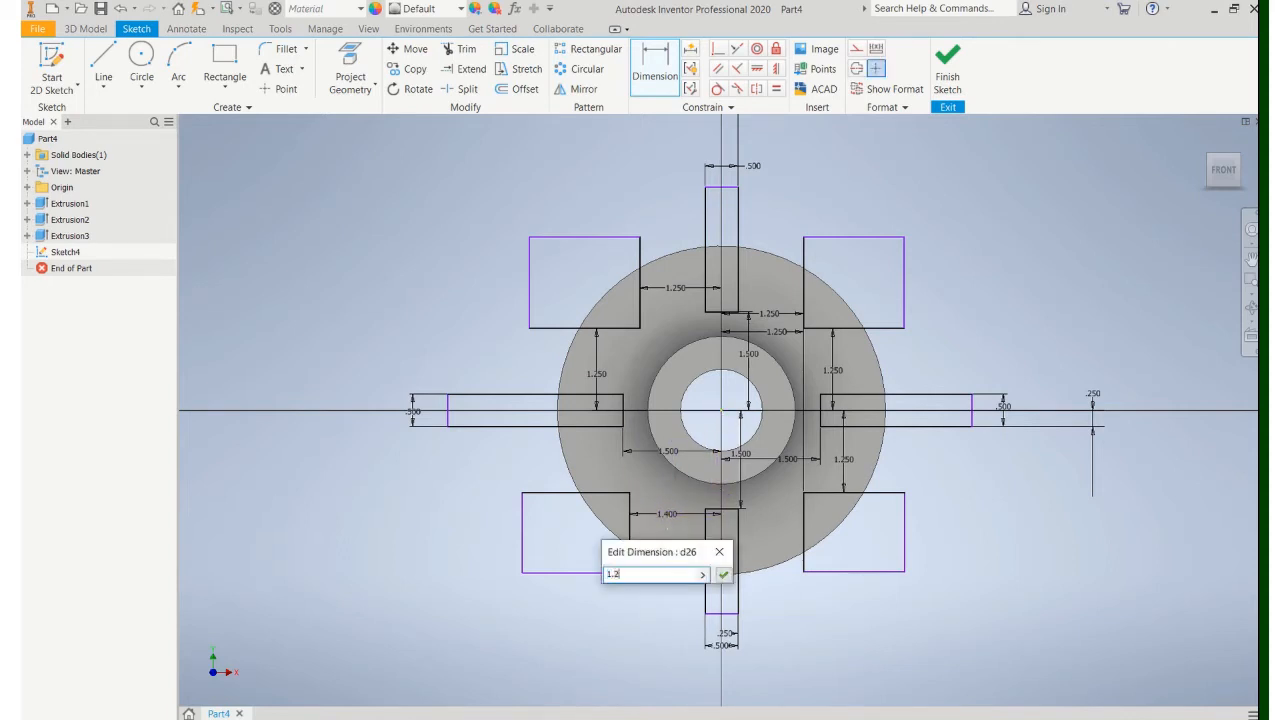
{"action": "type", "text": "5"}
{"action": "key", "text": "Return"}
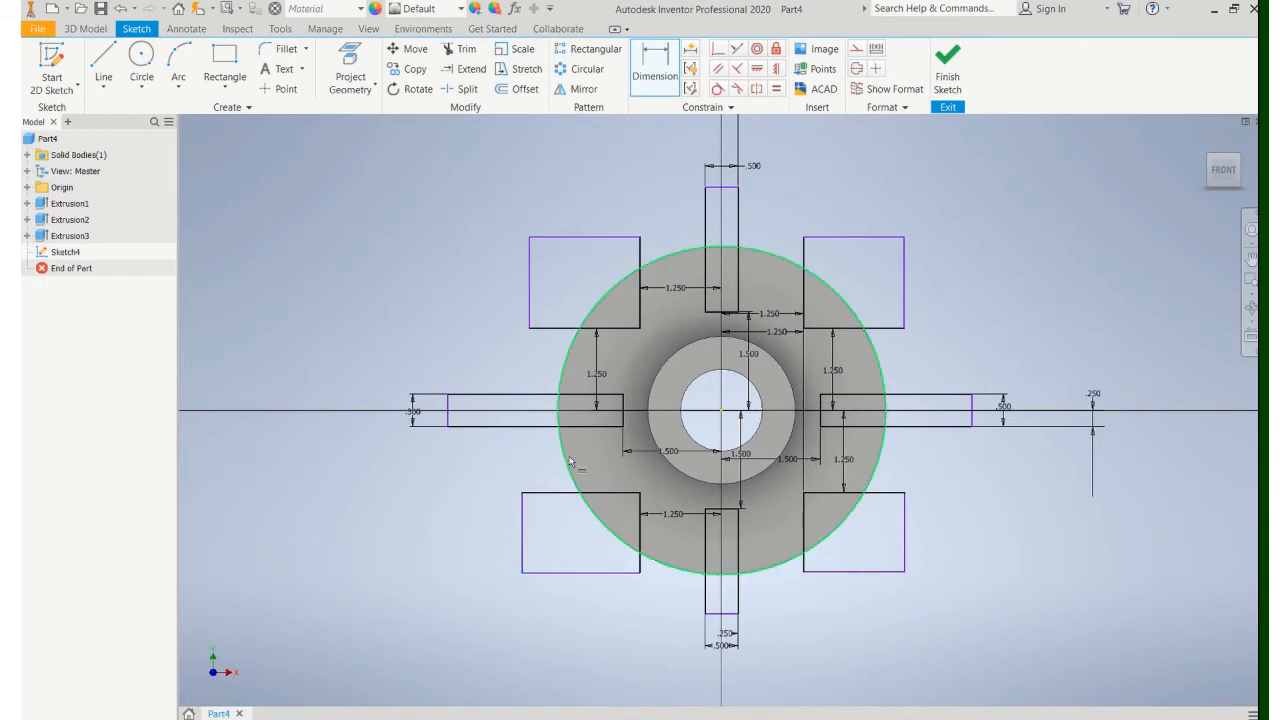
Adjust the lower-left rectangle's free outer corner so it stays outside the disc's rim, and finish the sketch.
{"action": "key", "text": "Escape"}
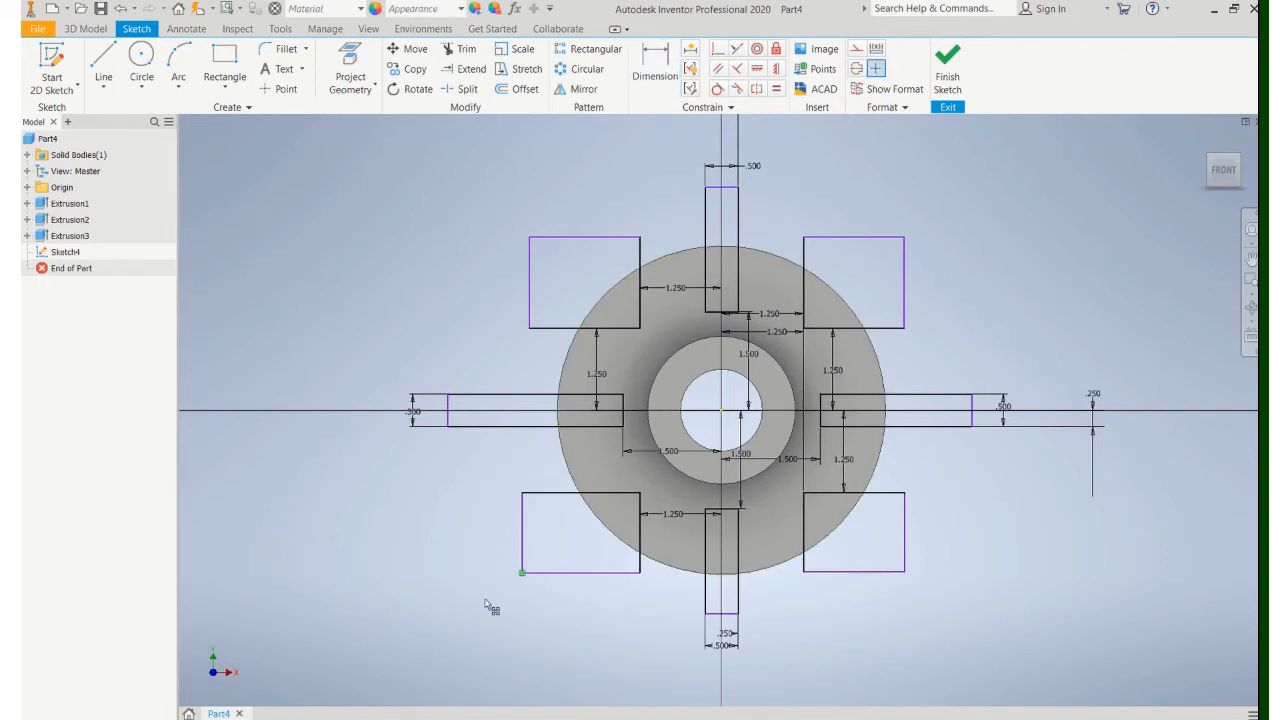
{"action": "mouse_move", "coordinate": [485, 604]}
{"action": "left_mouse_down"}
{"action": "mouse_move", "coordinate": [420, 615]}
{"action": "mouse_move", "coordinate": [317, 596]}
{"action": "left_mouse_up"}
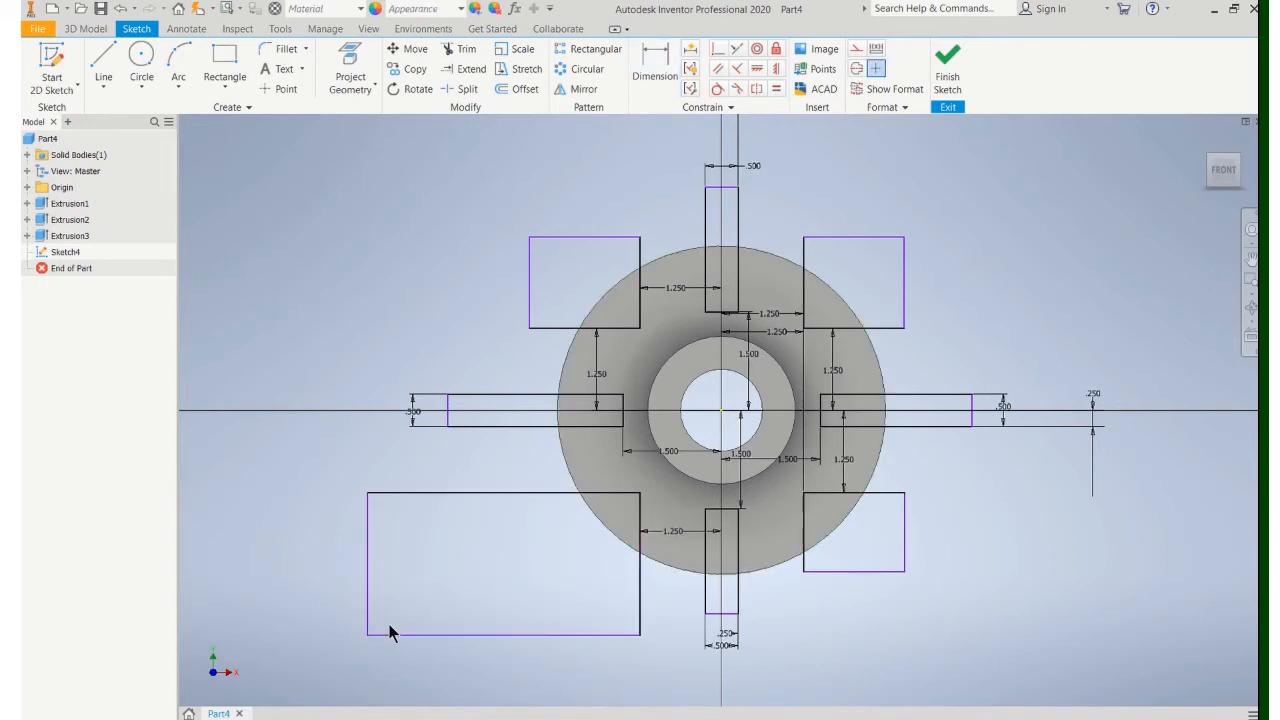
{"action": "left_click_drag", "start_coordinate": [368, 635], "coordinate": [512, 571]}
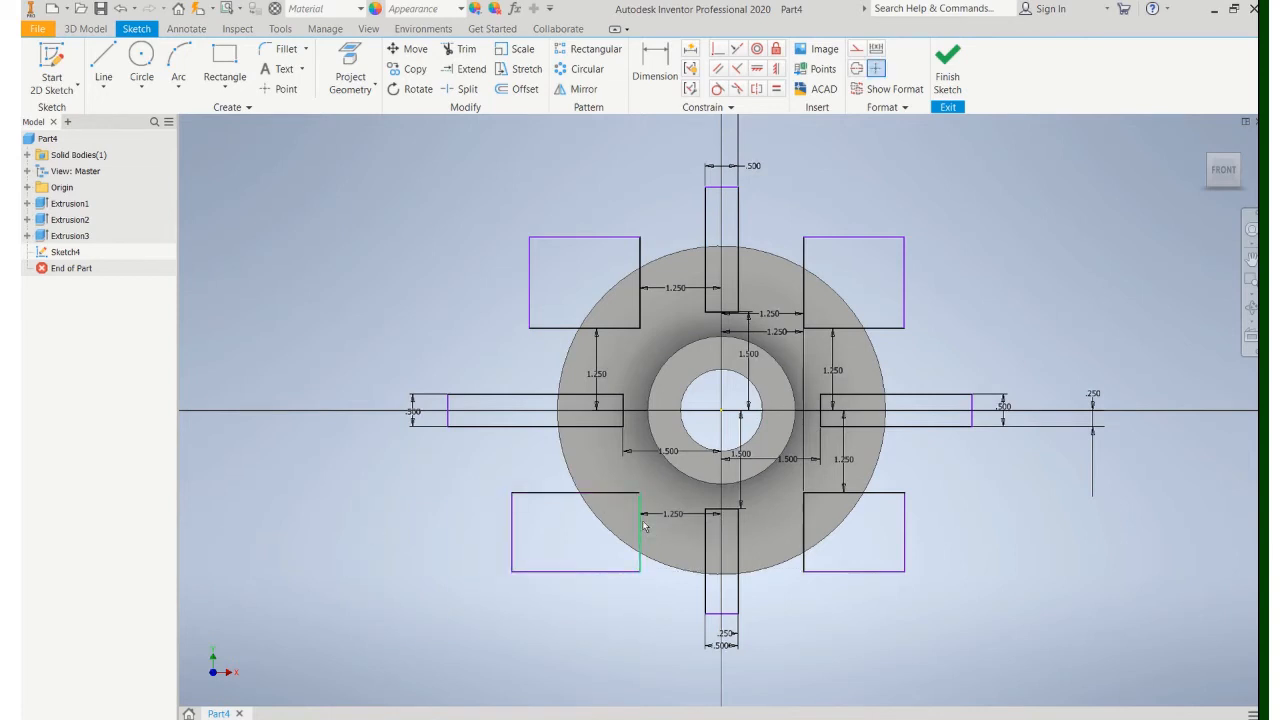
{"action": "left_click", "coordinate": [956, 70]}
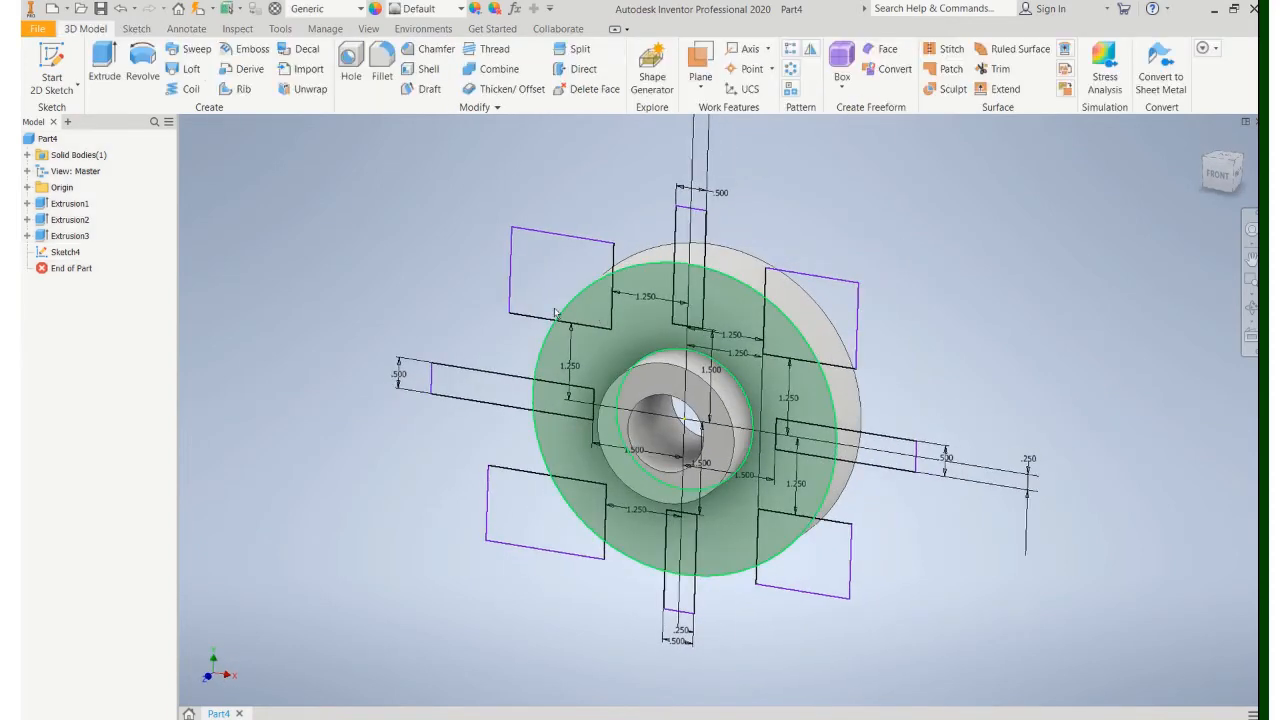
Extrude all eight rectangles around the rim as a cut through all of the disc.
{"action": "left_click", "coordinate": [106, 66]}
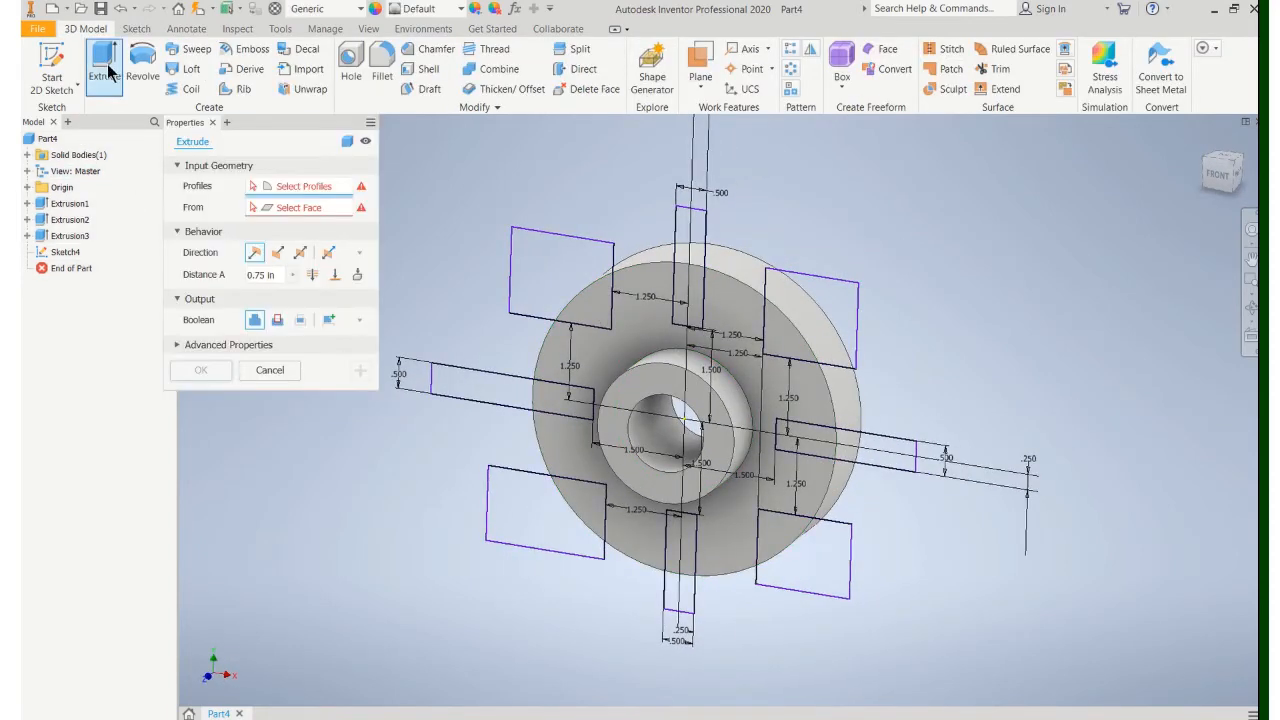
{"action": "left_click", "coordinate": [604, 305]}
{"action": "left_click", "coordinate": [697, 228]}
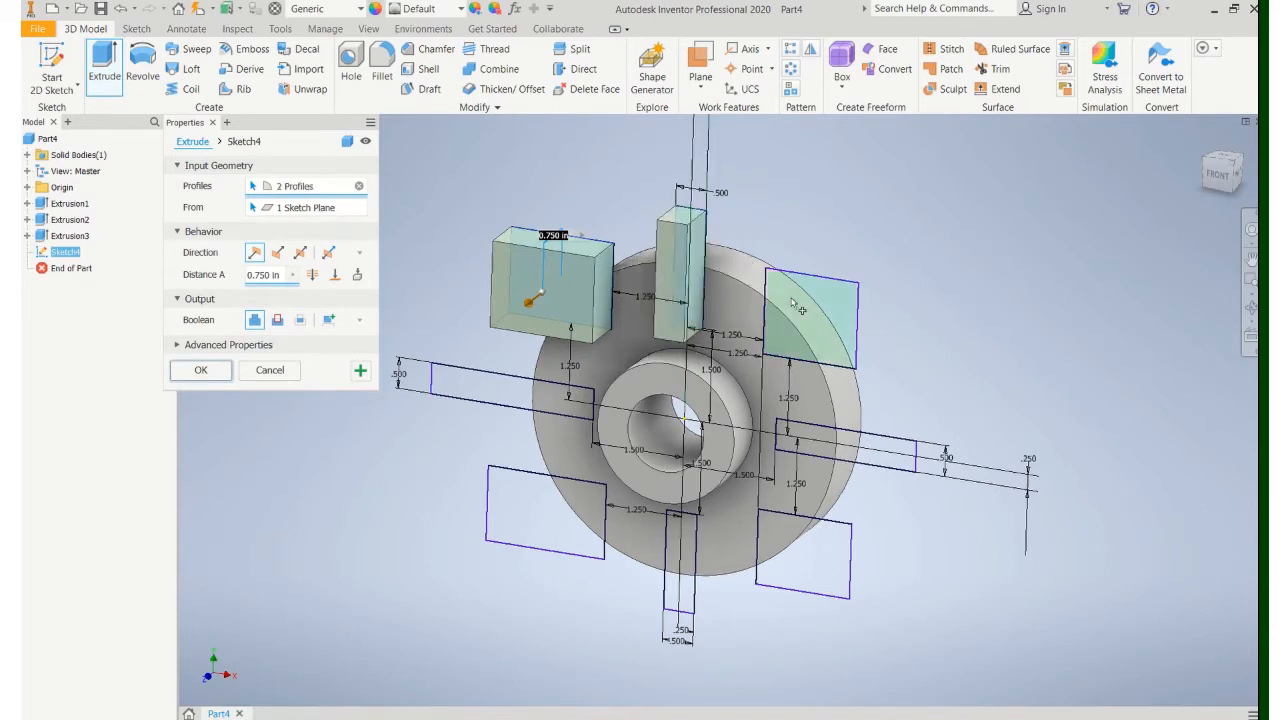
{"action": "left_click", "coordinate": [800, 310]}
{"action": "left_click", "coordinate": [866, 447]}
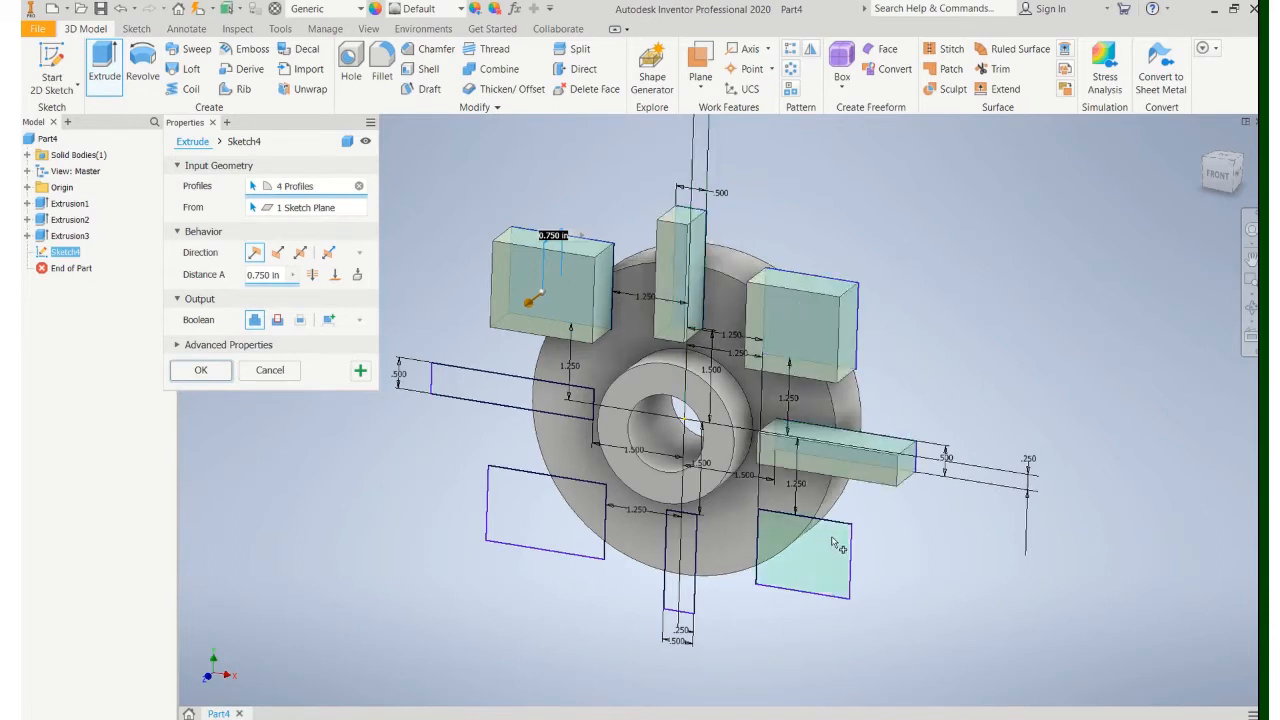
{"action": "left_click", "coordinate": [838, 546]}
{"action": "left_click", "coordinate": [702, 554]}
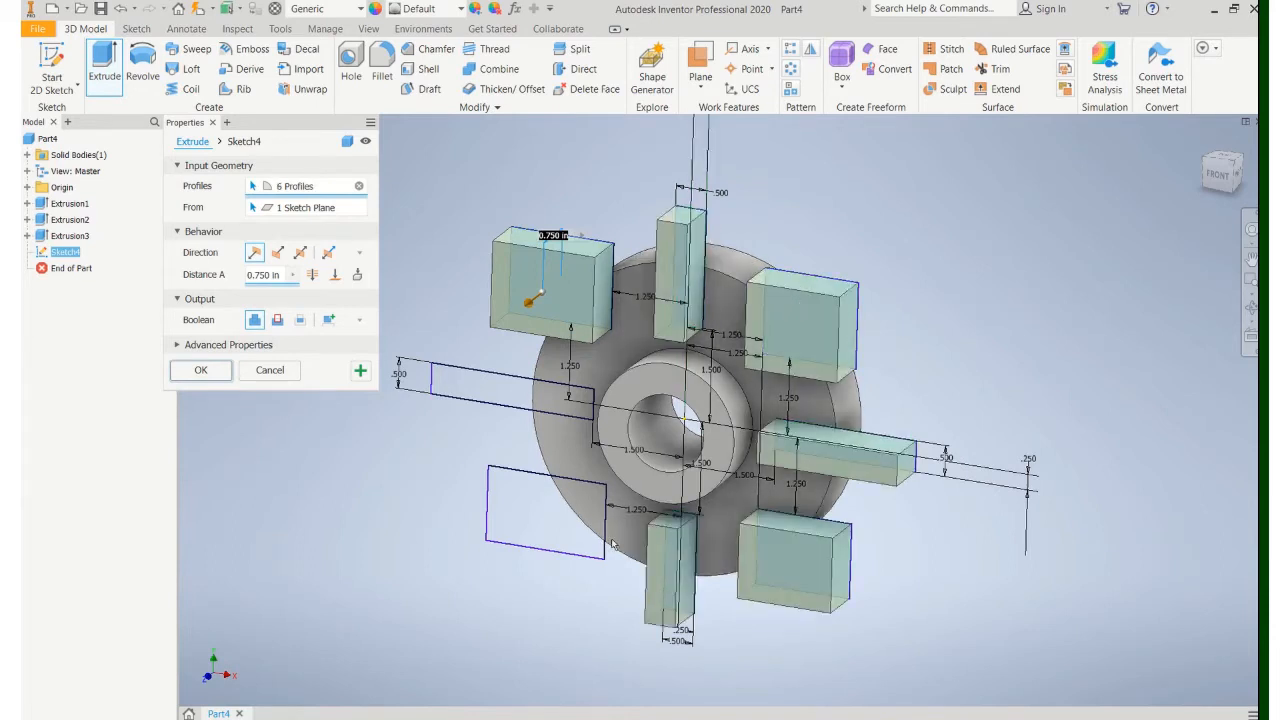
{"action": "left_click", "coordinate": [545, 539]}
{"action": "left_click", "coordinate": [505, 400]}
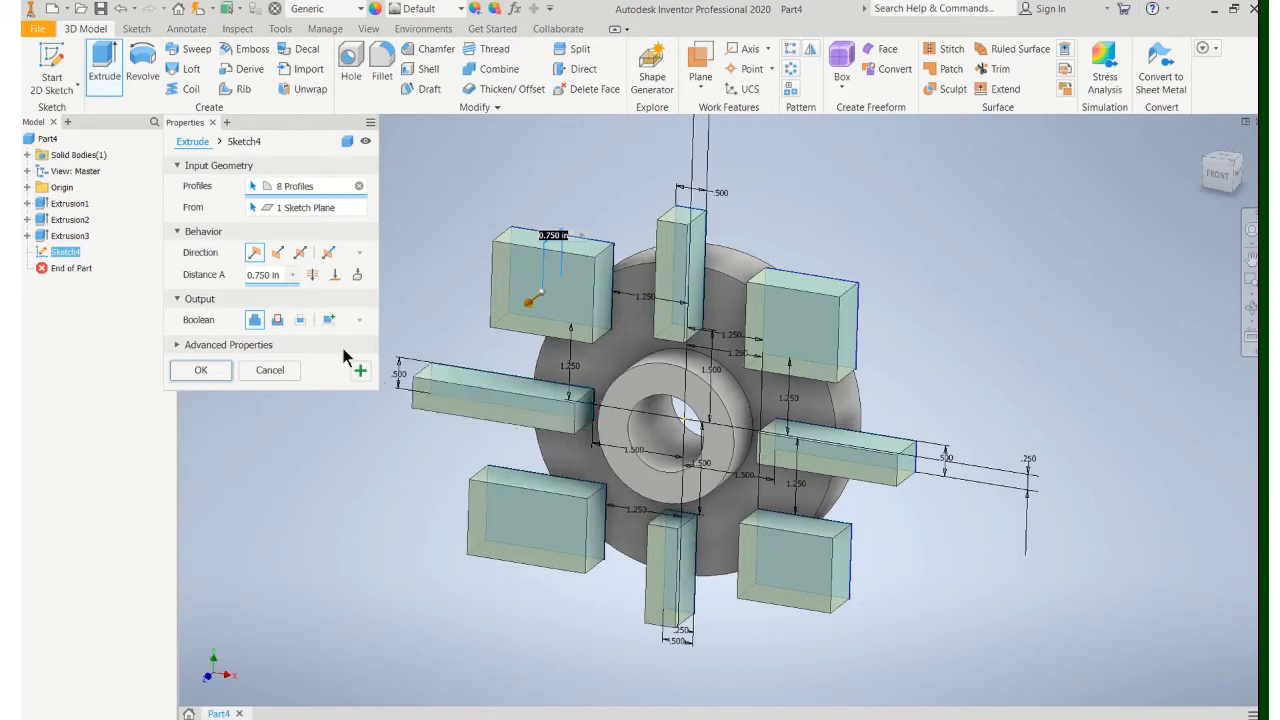
{"action": "left_click", "coordinate": [279, 319]}
{"action": "left_click", "coordinate": [312, 276]}
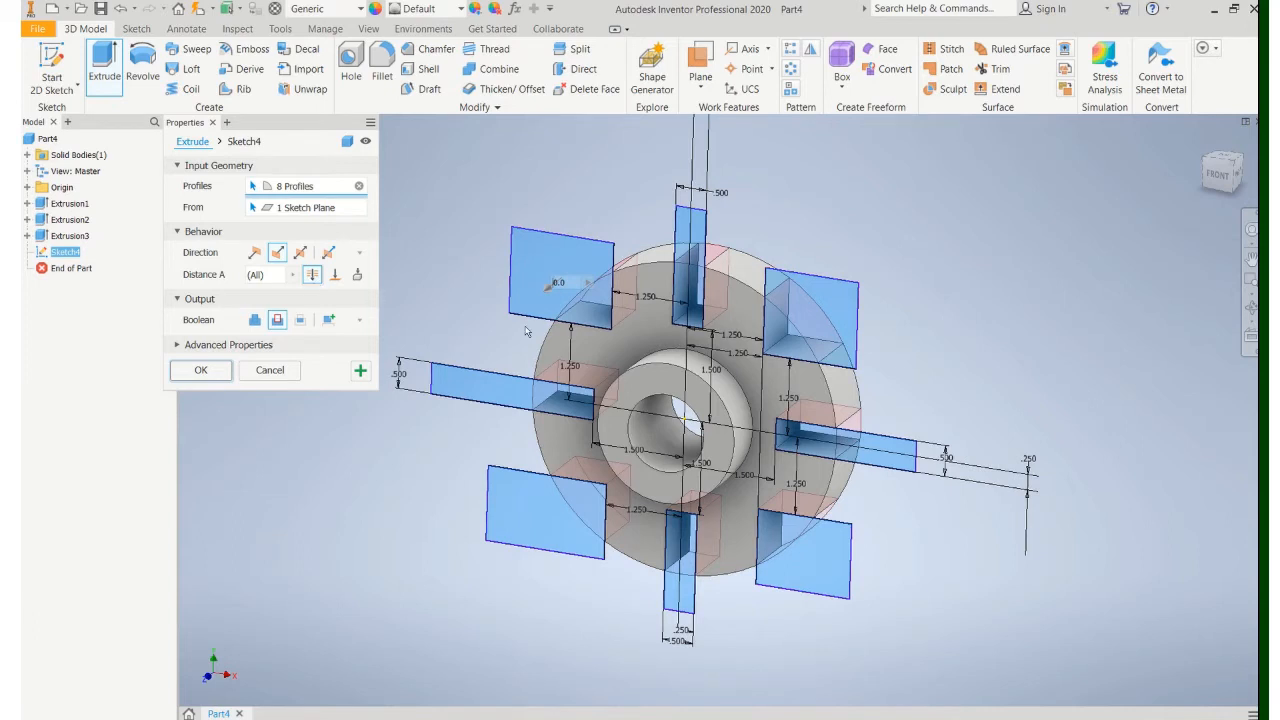
{"action": "left_click", "coordinate": [215, 370]}
{"action": "scroll", "coordinate": [403, 376], "scroll_direction": "up", "scroll_amount": 3}
{"action": "middle_click_drag", "start_coordinate": [403, 376], "coordinate": [421, 370]}
{"action": "scroll", "coordinate": [425, 366], "scroll_direction": "down", "scroll_amount": 3}
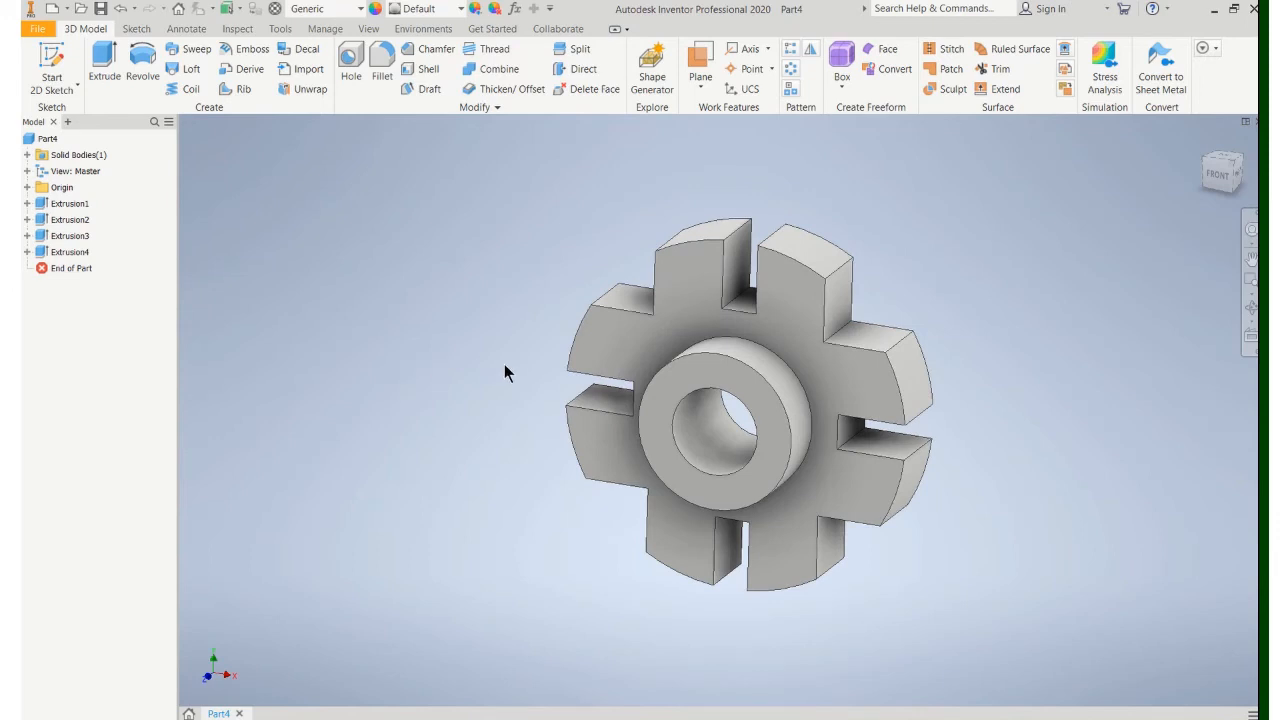
{"action": "middle_click_drag", "start_coordinate": [506, 371], "coordinate": [455, 355]}
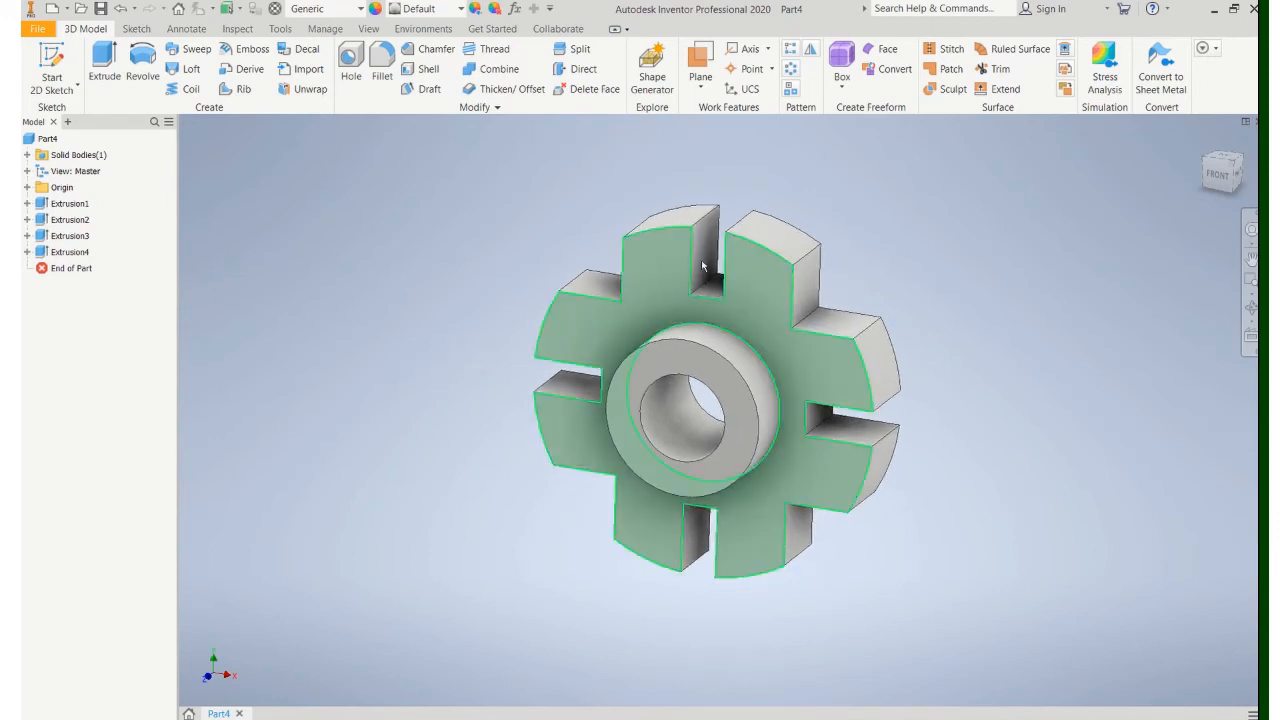
Save the part as pg8_32_NO5 in the Example Problems folder.
{"action": "left_click", "coordinate": [37, 28]}
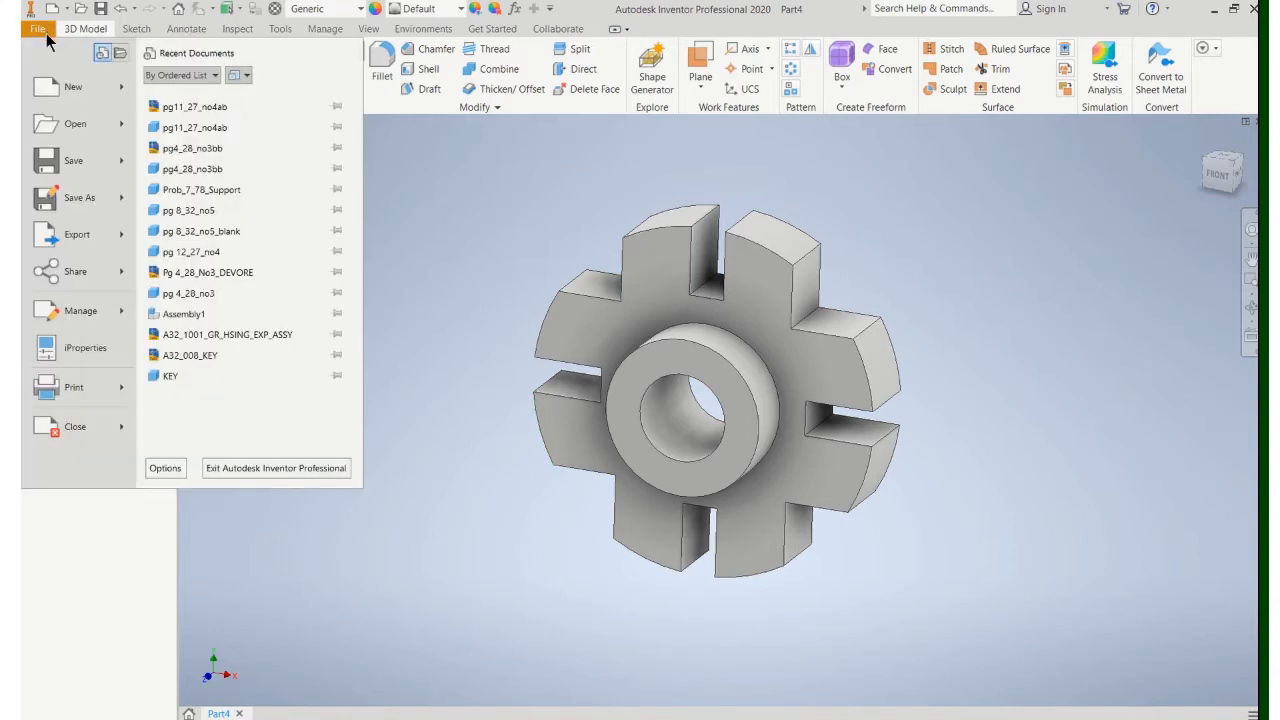
{"action": "left_click", "coordinate": [75, 160]}
{"action": "type", "text": "pg"}
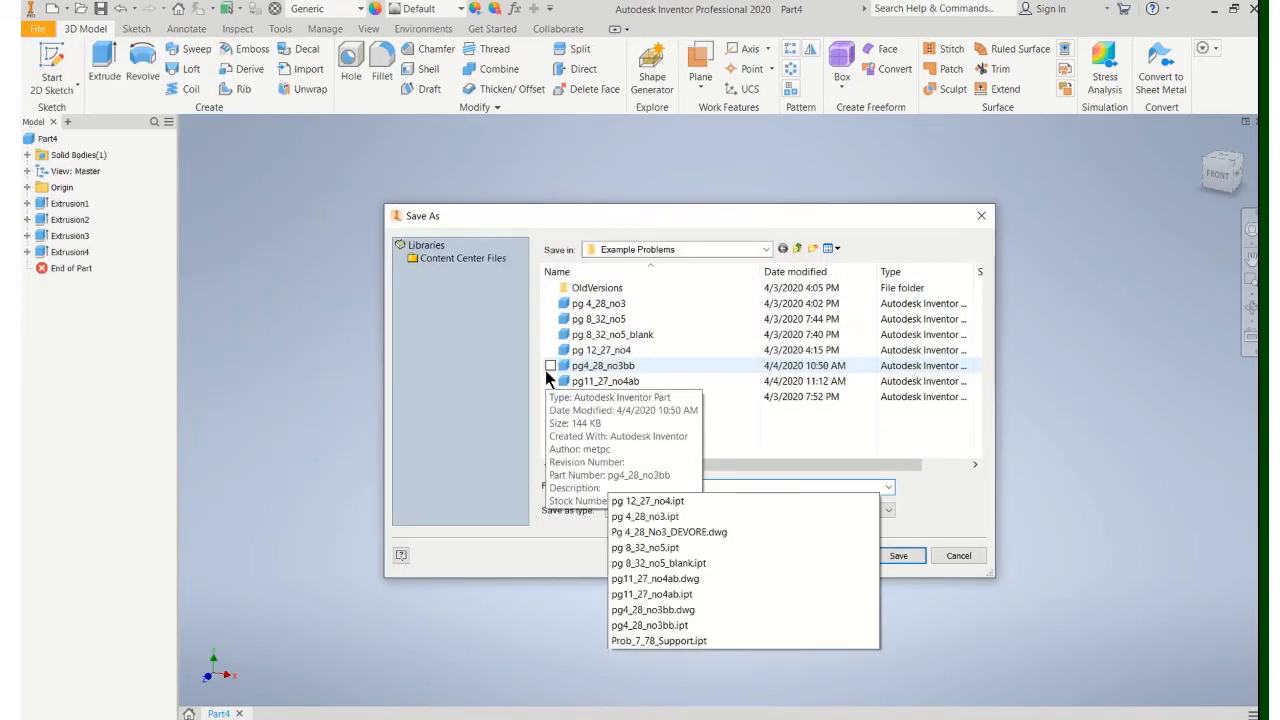
{"action": "type", "text": "8"}
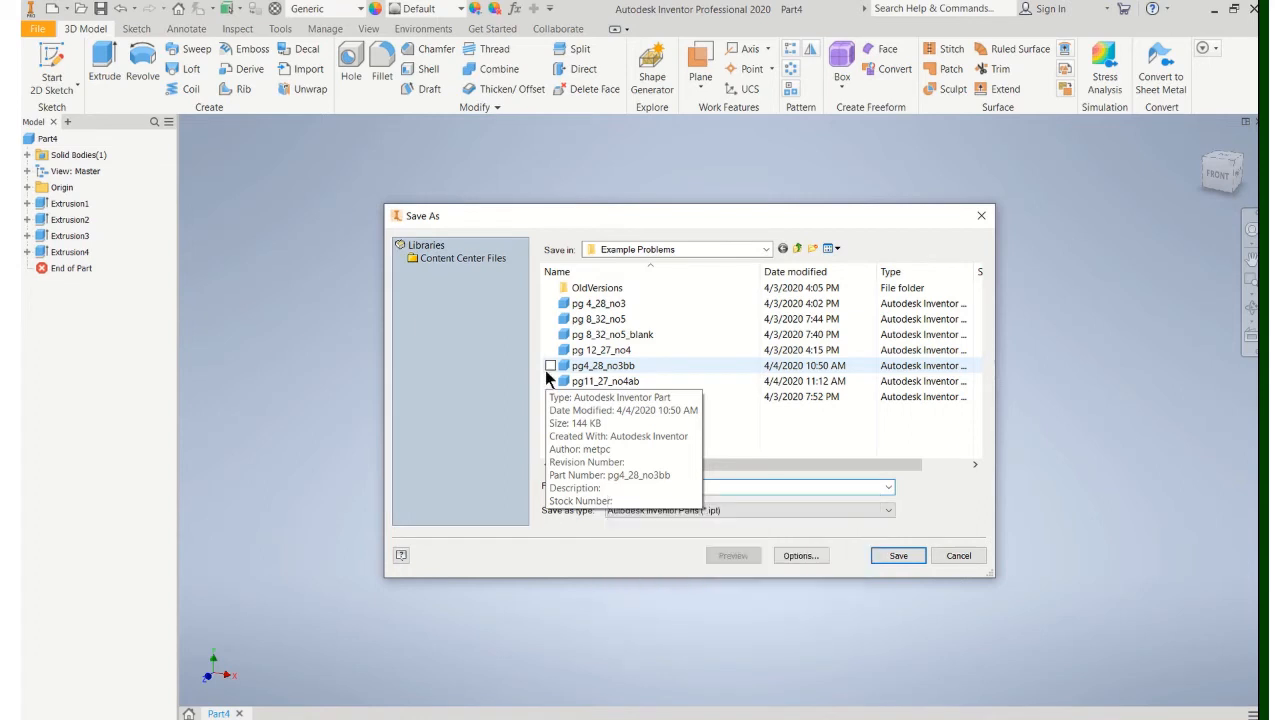
{"action": "type", "text": "_32_NO5"}
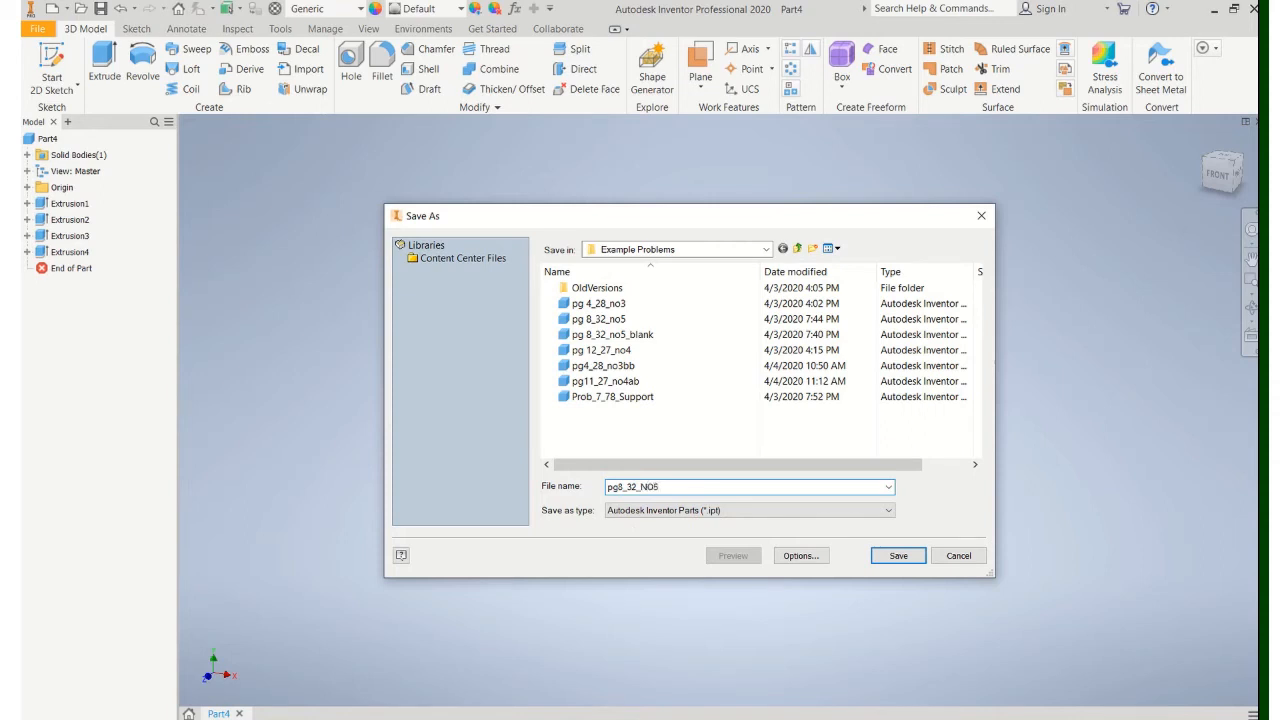
{"action": "left_click", "coordinate": [887, 558]}
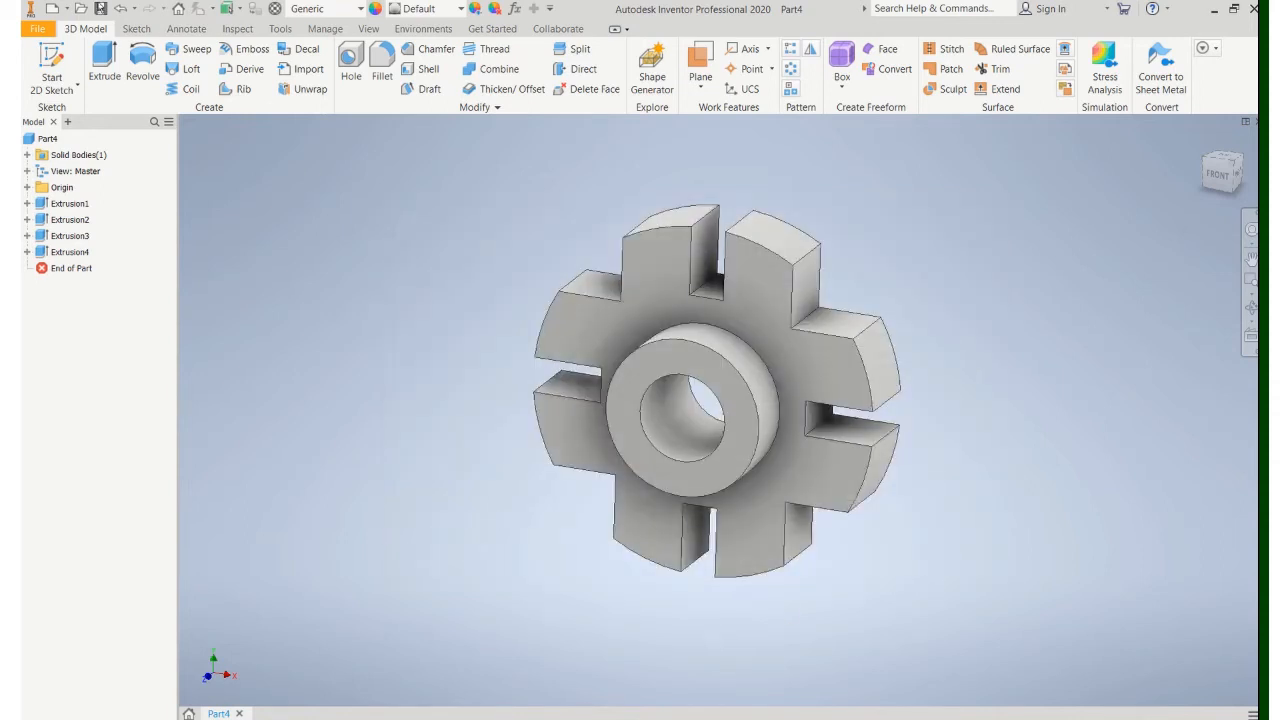
Create a new drawing from the English ANSI (in).dwg template.
{"action": "left_click", "coordinate": [38, 29]}
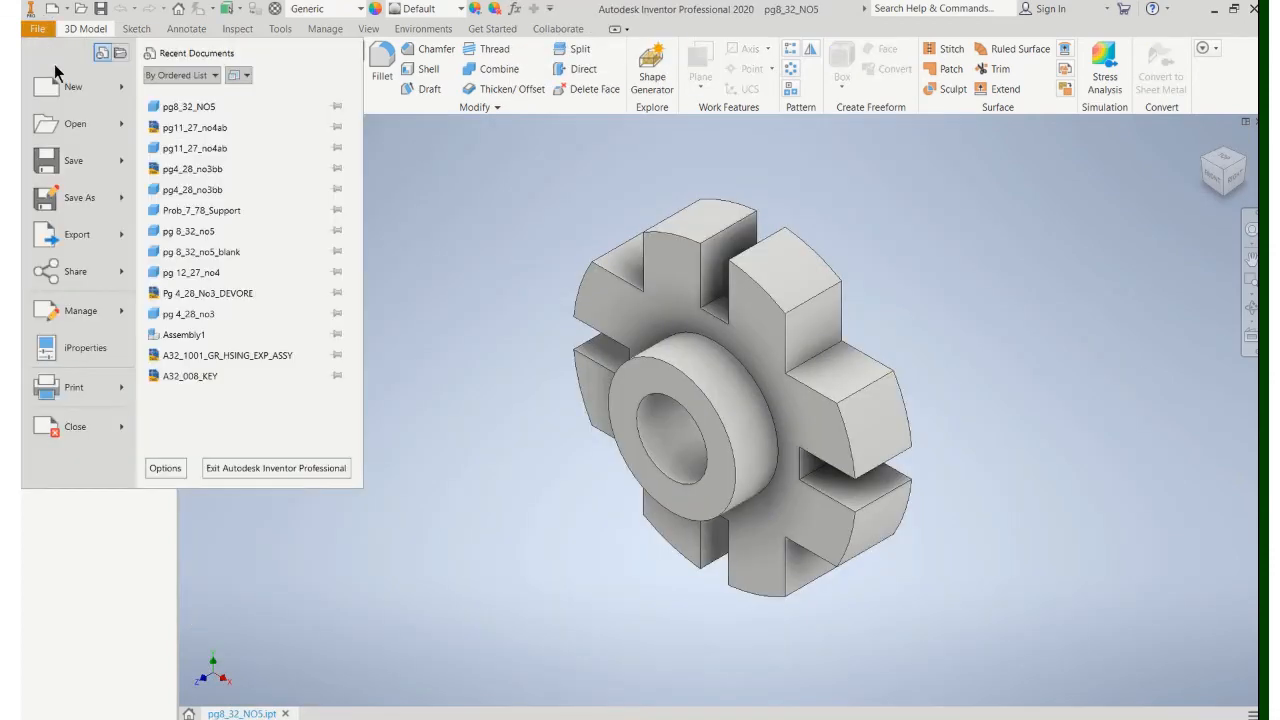
{"action": "left_click", "coordinate": [52, 78]}
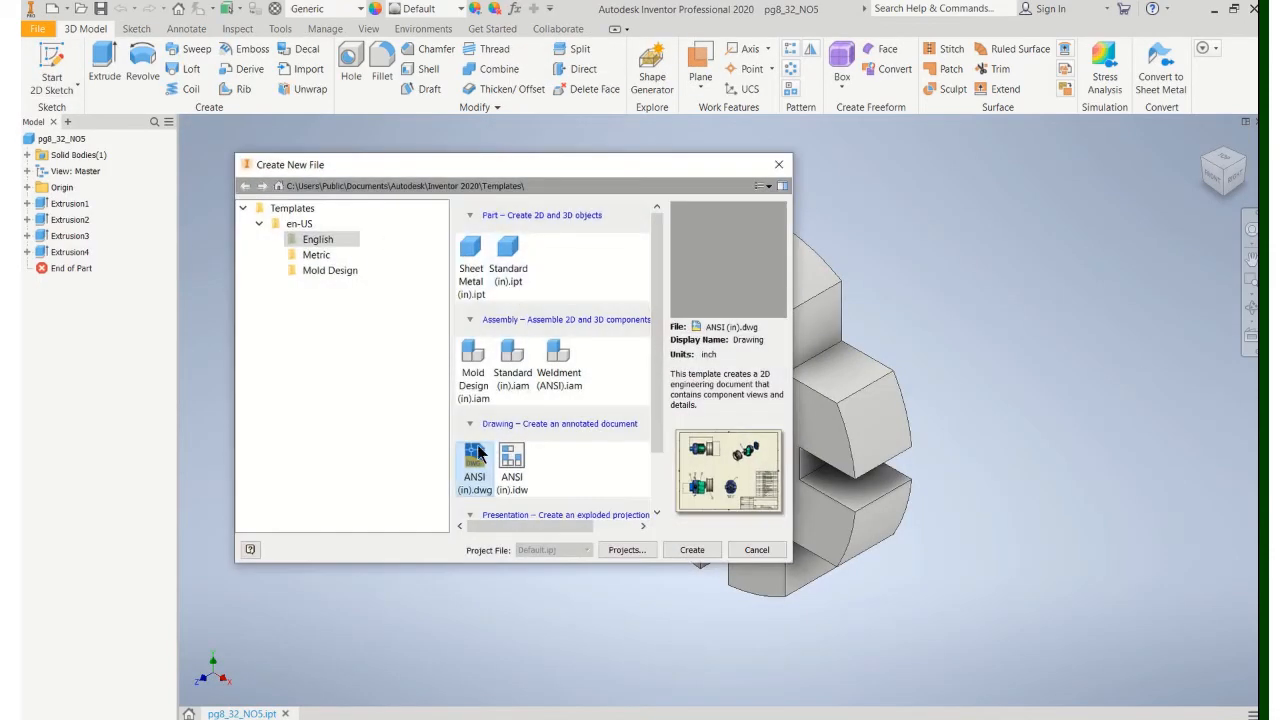
{"action": "double_click", "coordinate": [482, 456]}
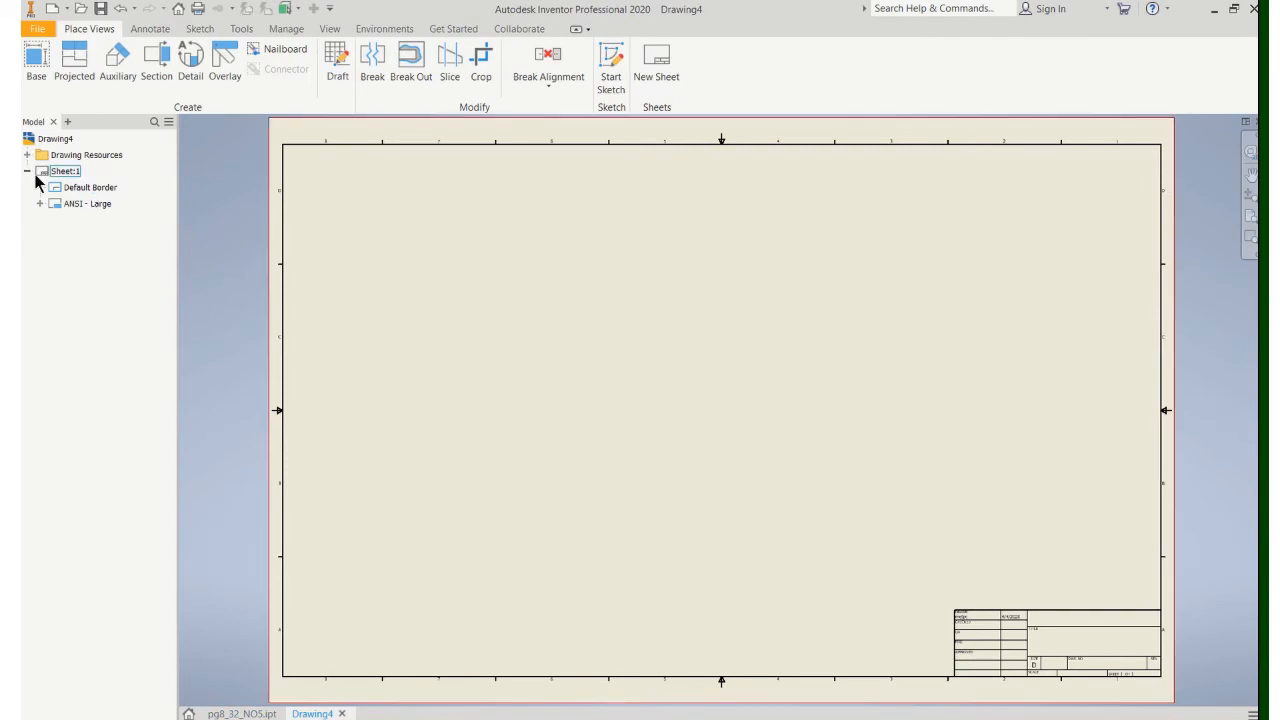
Add a sheet in the "B size, 2 view" format showing the pg8_32_NO5 part.
{"action": "left_click", "coordinate": [28, 156]}
{"action": "left_click", "coordinate": [40, 171]}
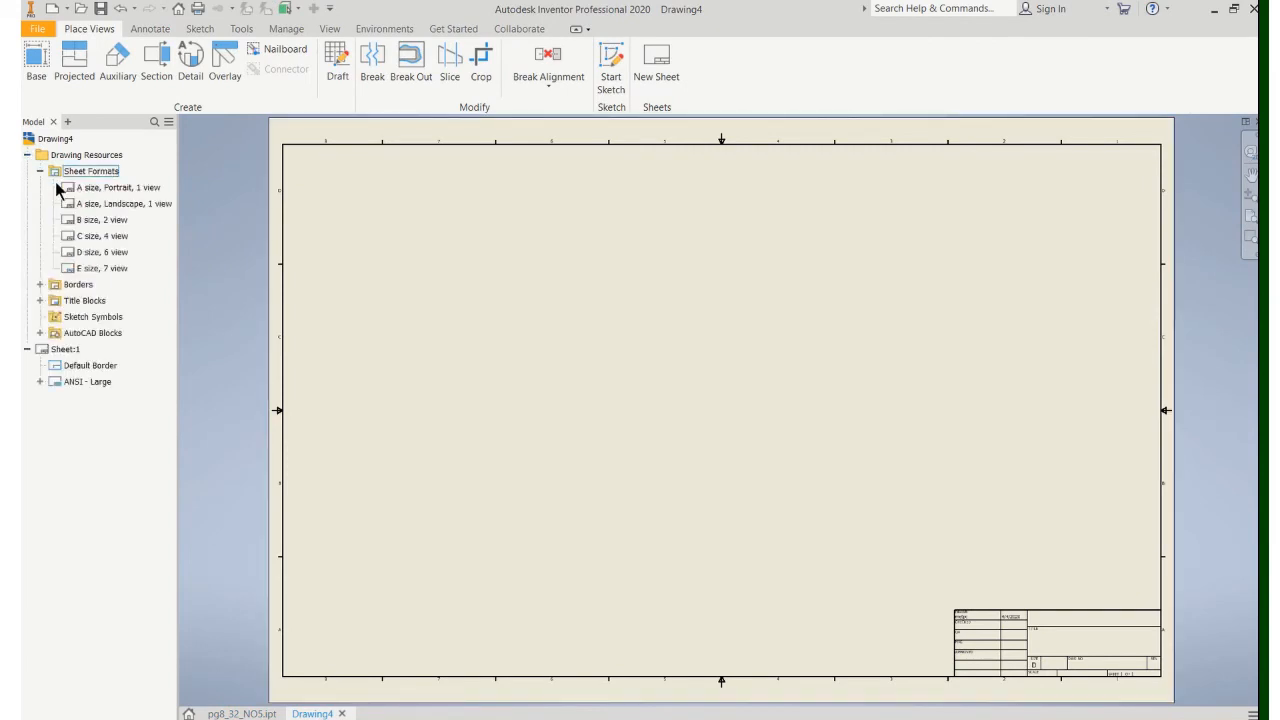
{"action": "double_click", "coordinate": [78, 220]}
{"action": "left_click", "coordinate": [268, 198]}
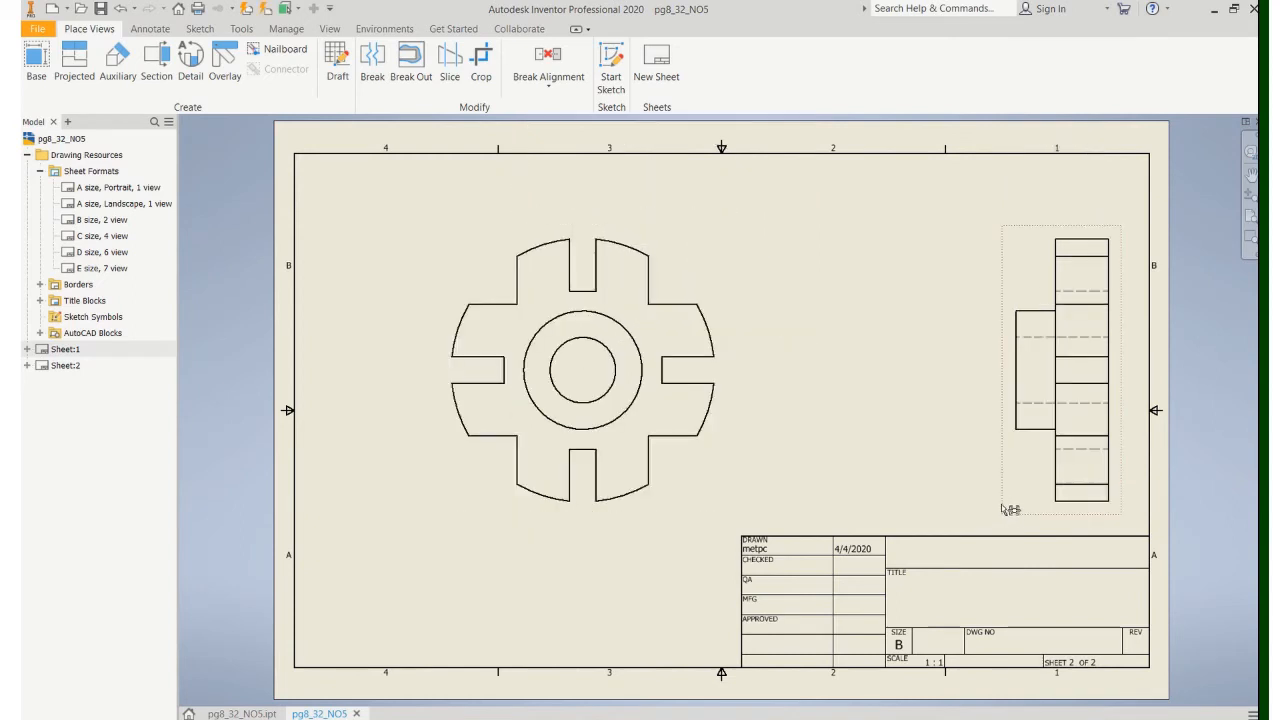
Set the front view's scale to 1/2 and move the front and side views lower and closer together on the sheet.
{"action": "left_click", "coordinate": [570, 503]}
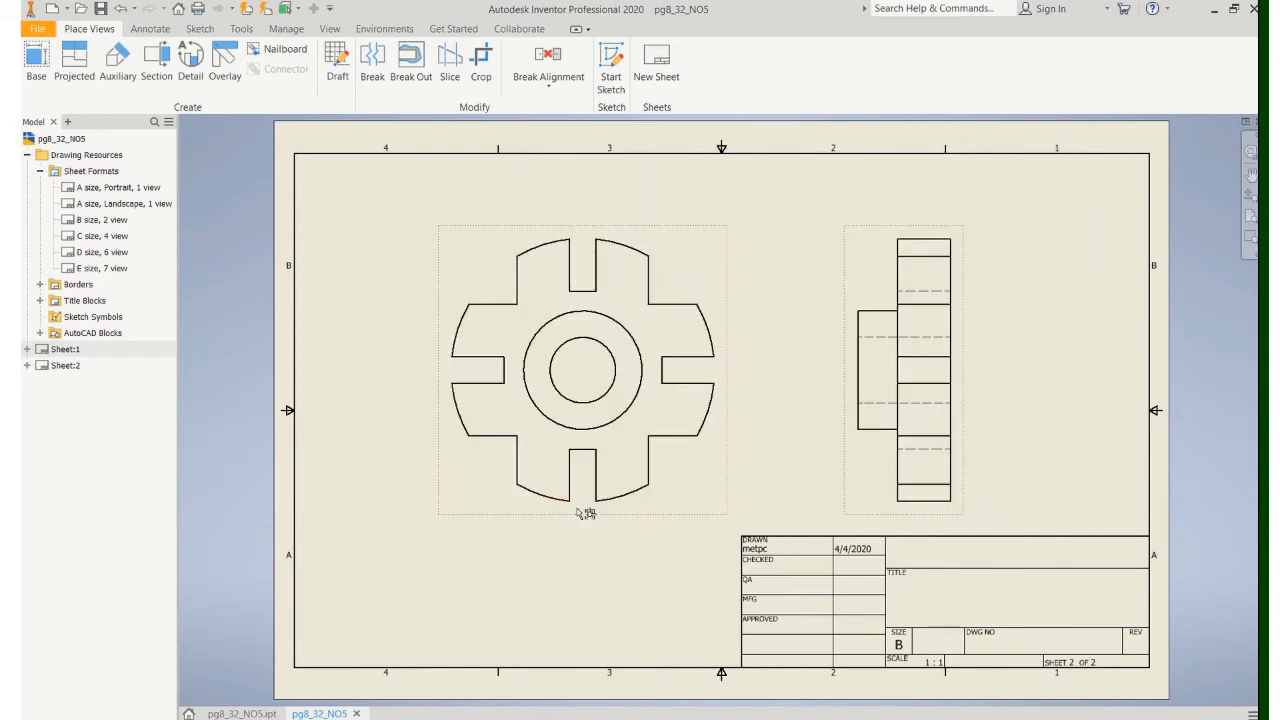
{"action": "right_click", "coordinate": [576, 507]}
{"action": "left_click", "coordinate": [576, 551]}
{"action": "left_click", "coordinate": [292, 327]}
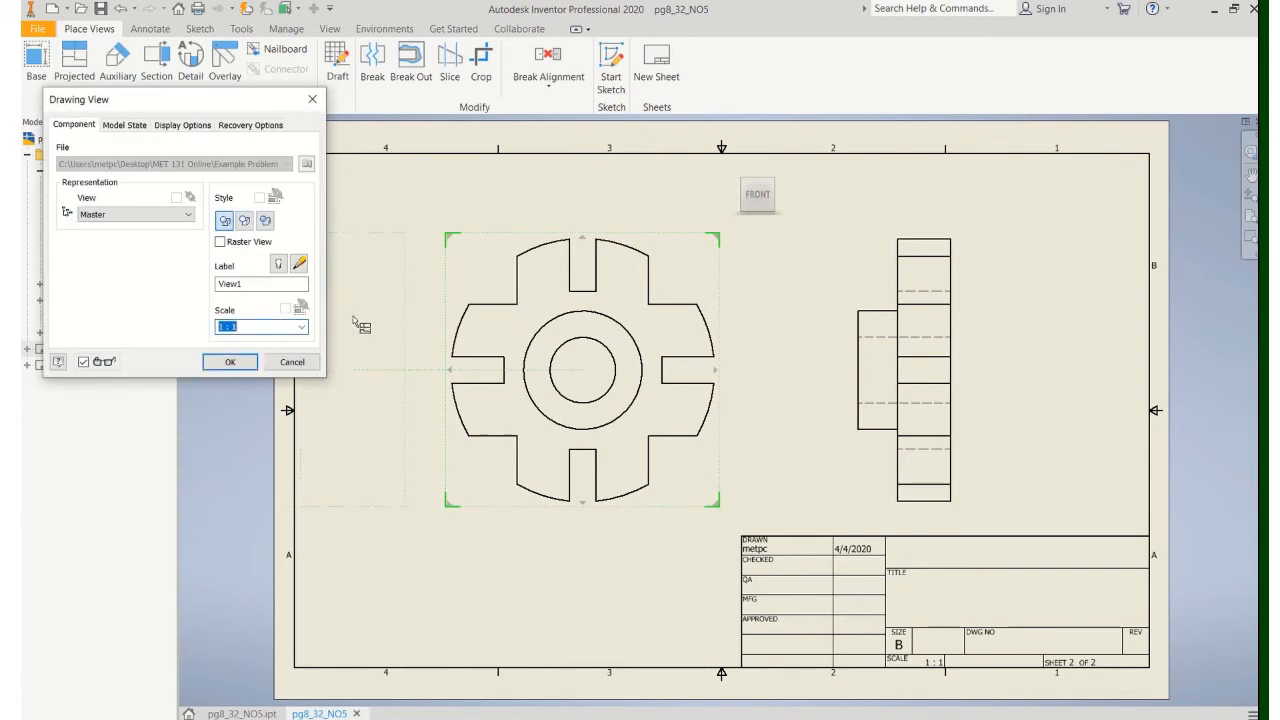
{"action": "left_click", "coordinate": [302, 327]}
{"action": "left_click", "coordinate": [230, 352]}
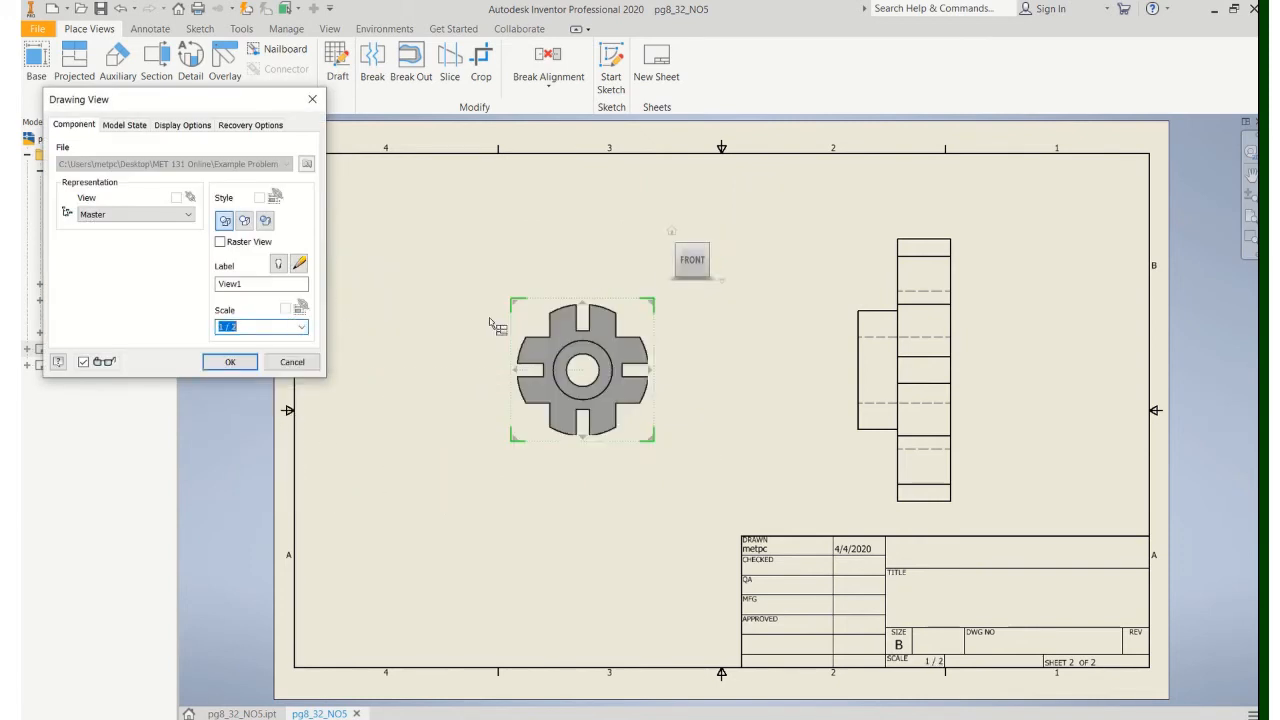
{"action": "left_click", "coordinate": [230, 362]}
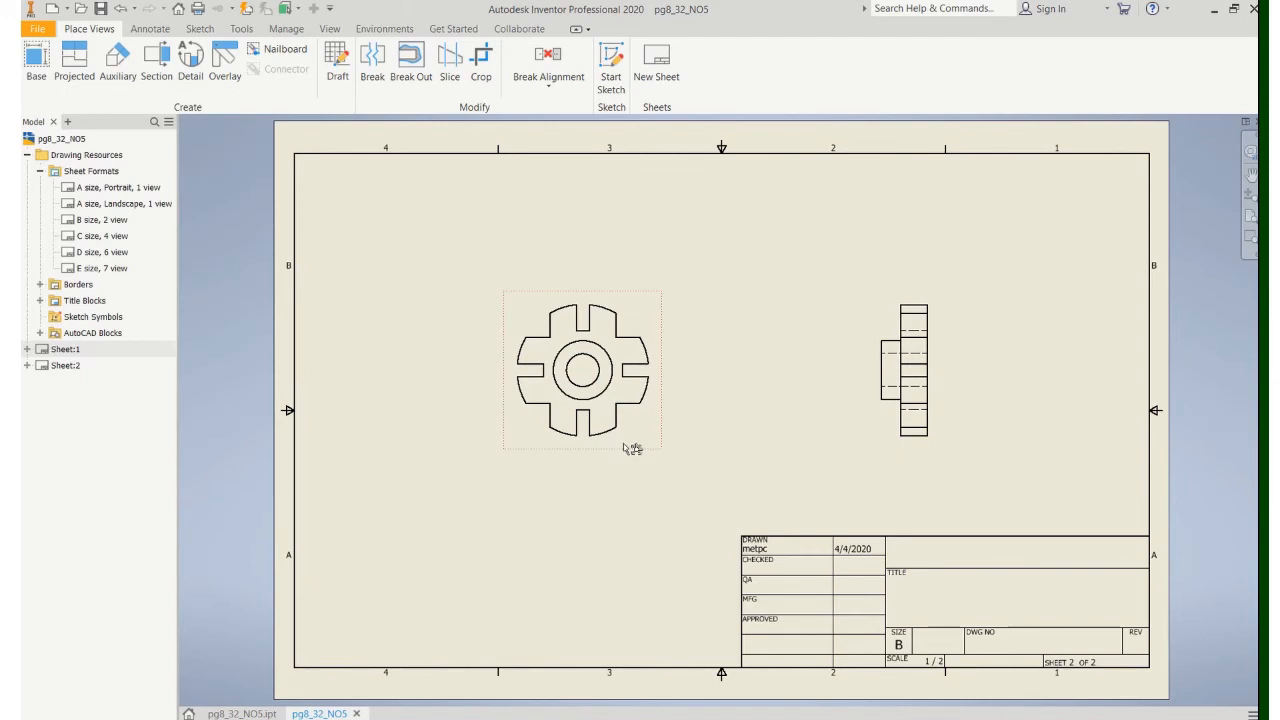
{"action": "left_click_drag", "start_coordinate": [628, 448], "coordinate": [563, 503]}
{"action": "left_click_drag", "start_coordinate": [868, 474], "coordinate": [674, 474]}
Project a top view above the front view and an isometric view in the sheet's upper-right area.
{"action": "left_click", "coordinate": [74, 62]}
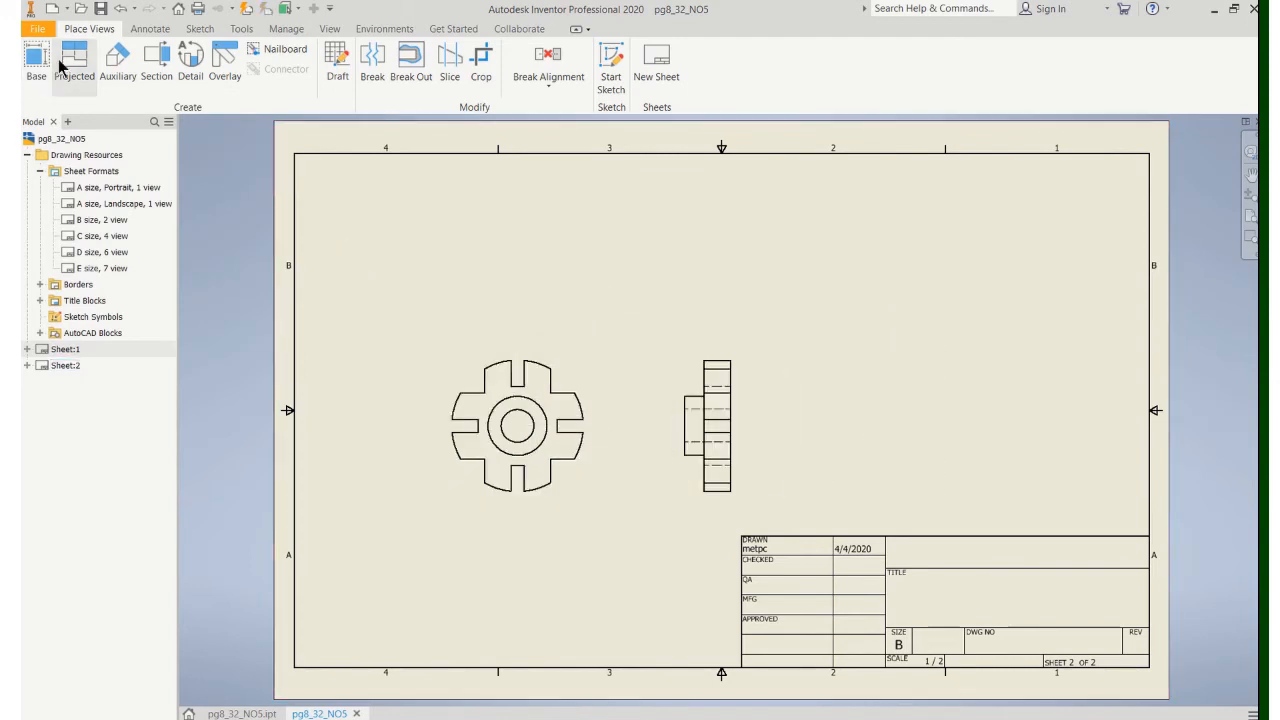
{"action": "left_click", "coordinate": [494, 345]}
{"action": "left_click", "coordinate": [517, 273]}
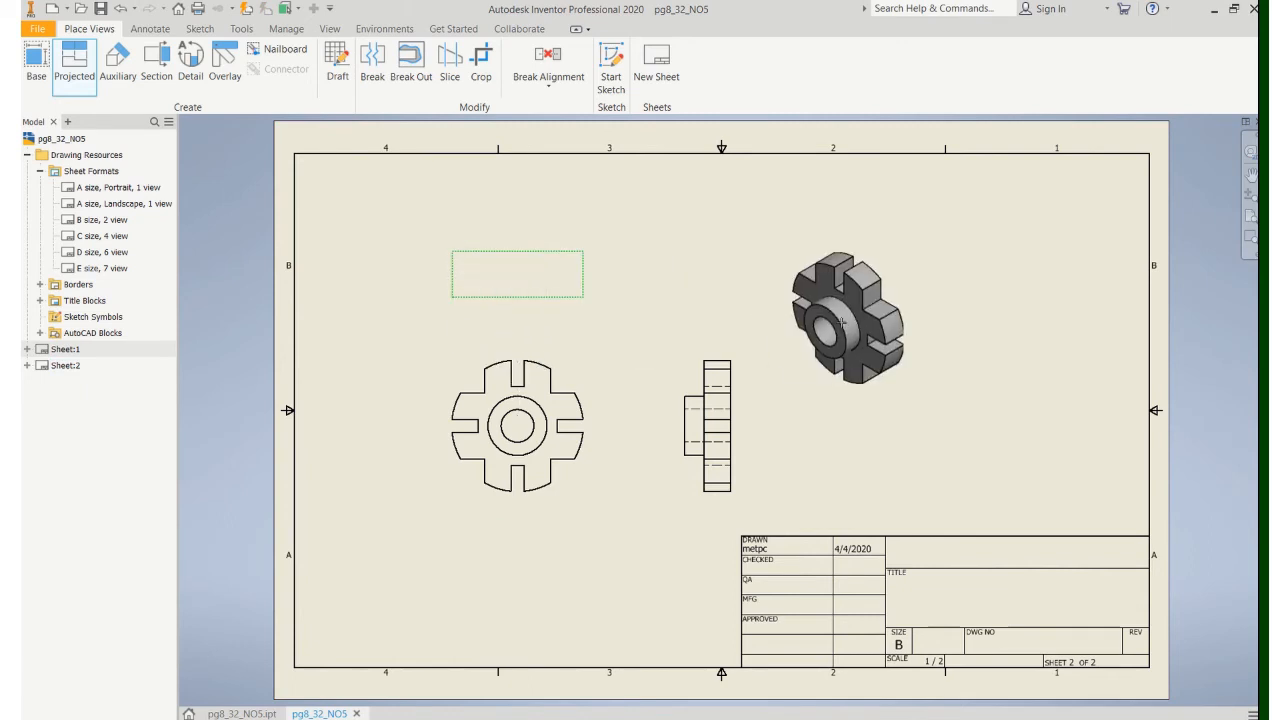
{"action": "left_click", "coordinate": [865, 295]}
{"action": "right_click", "coordinate": [856, 296]}
{"action": "left_click", "coordinate": [912, 297]}
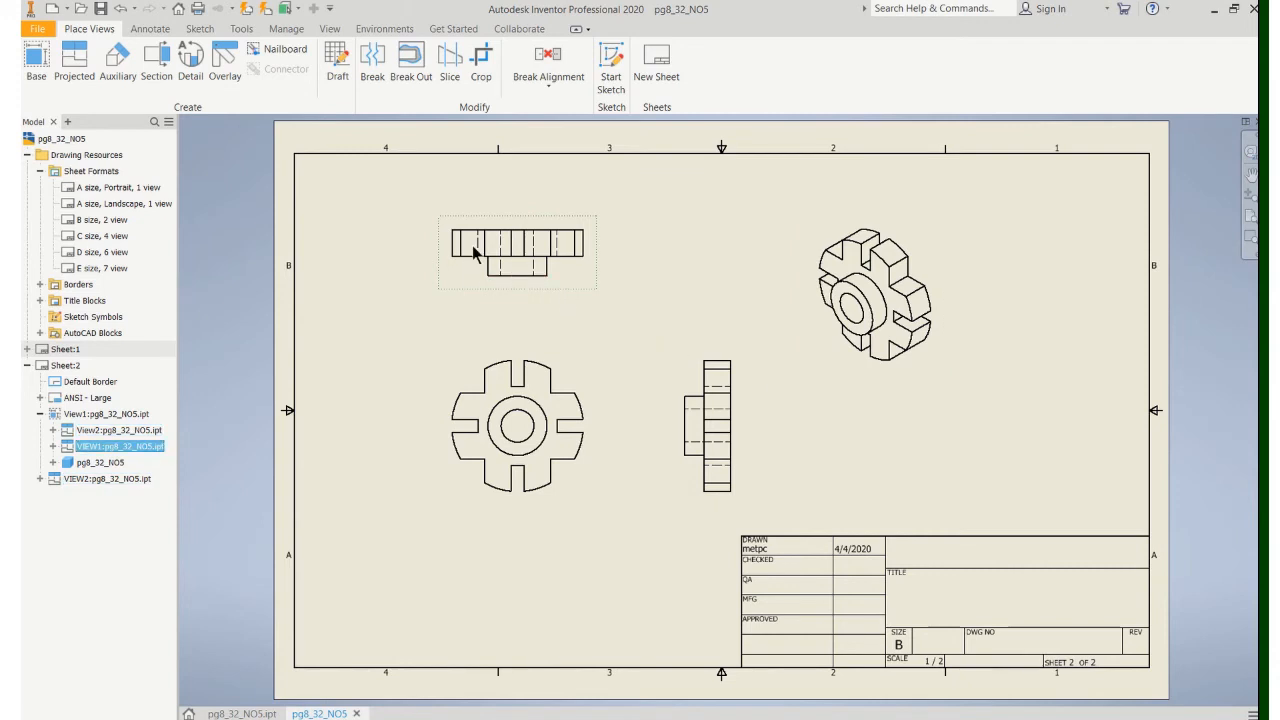
Add bisector centerlines to the bore in the top and side views and a center mark on the front view's hub circle.
{"action": "left_click", "coordinate": [150, 28]}
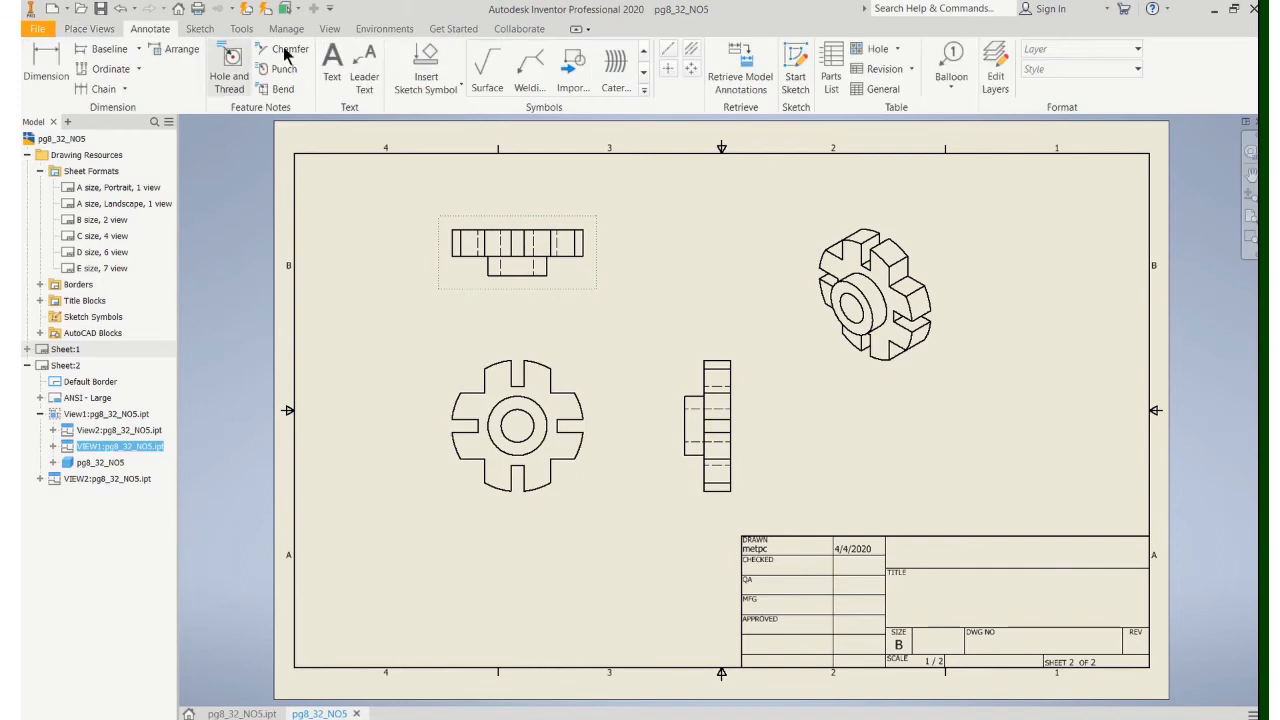
{"action": "left_click", "coordinate": [691, 48]}
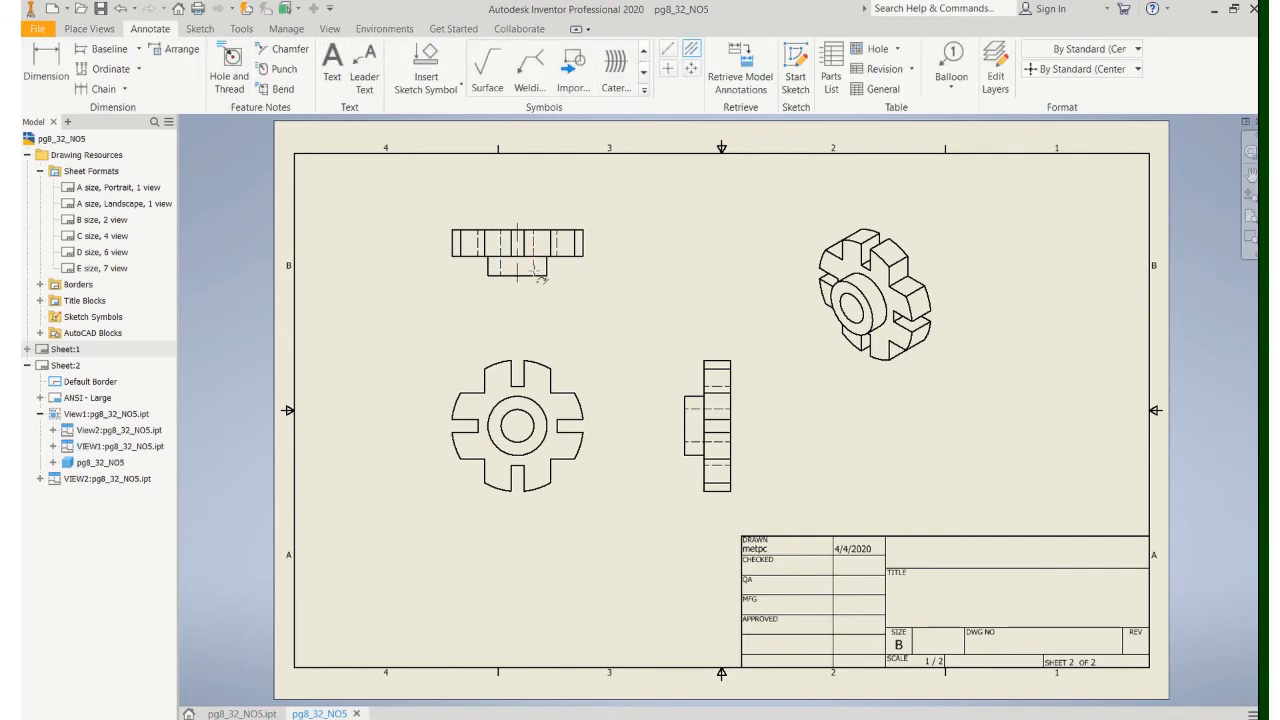
{"action": "left_click", "coordinate": [668, 68]}
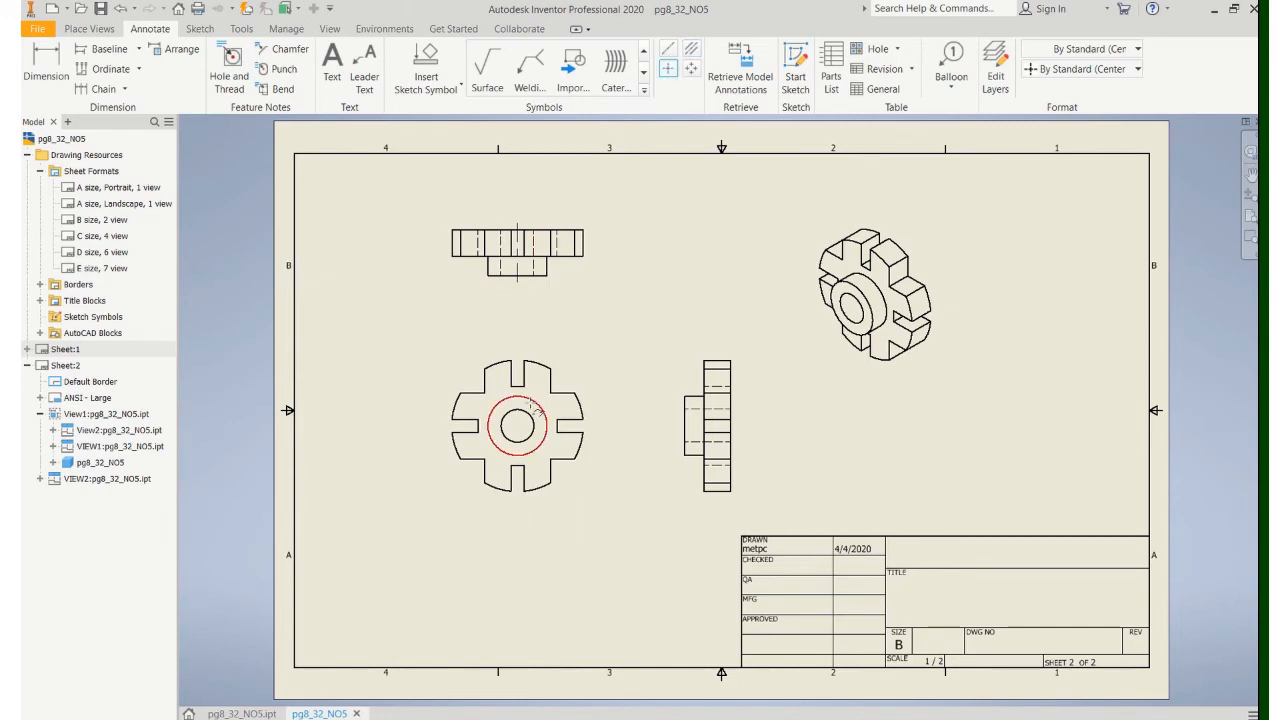
{"action": "left_click", "coordinate": [537, 404]}
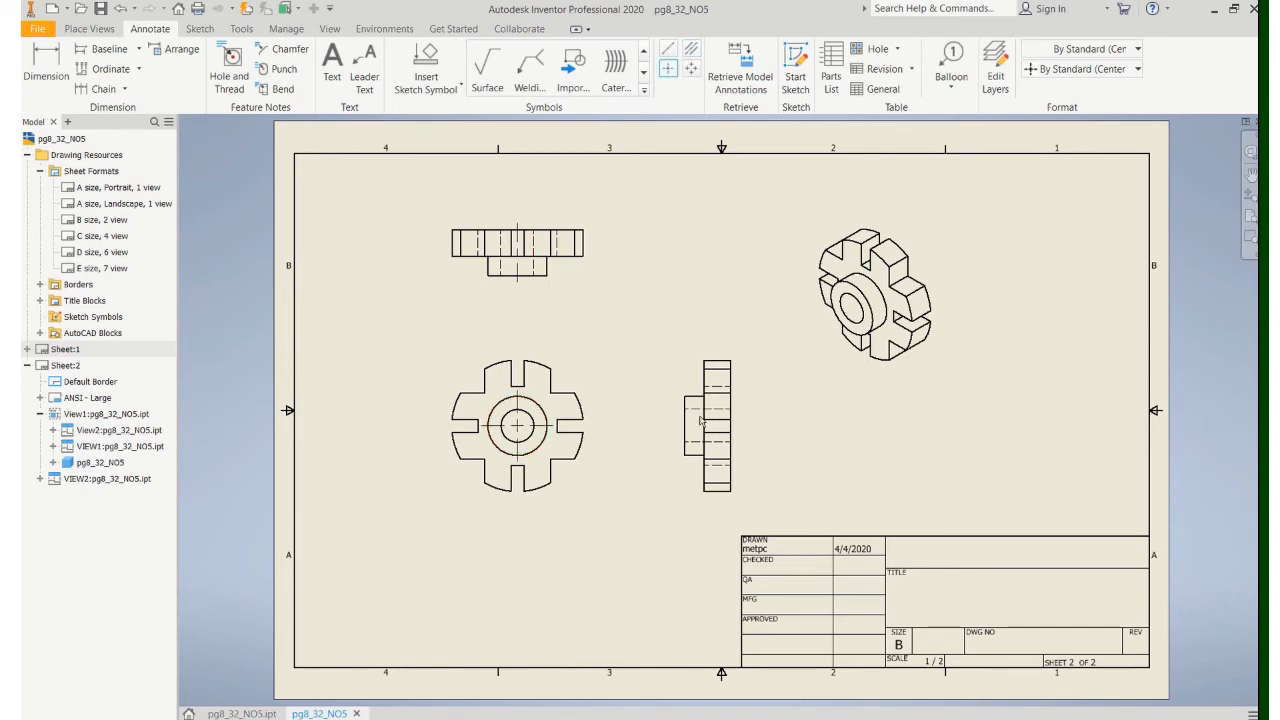
{"action": "left_click", "coordinate": [691, 50]}
{"action": "left_click", "coordinate": [697, 440]}
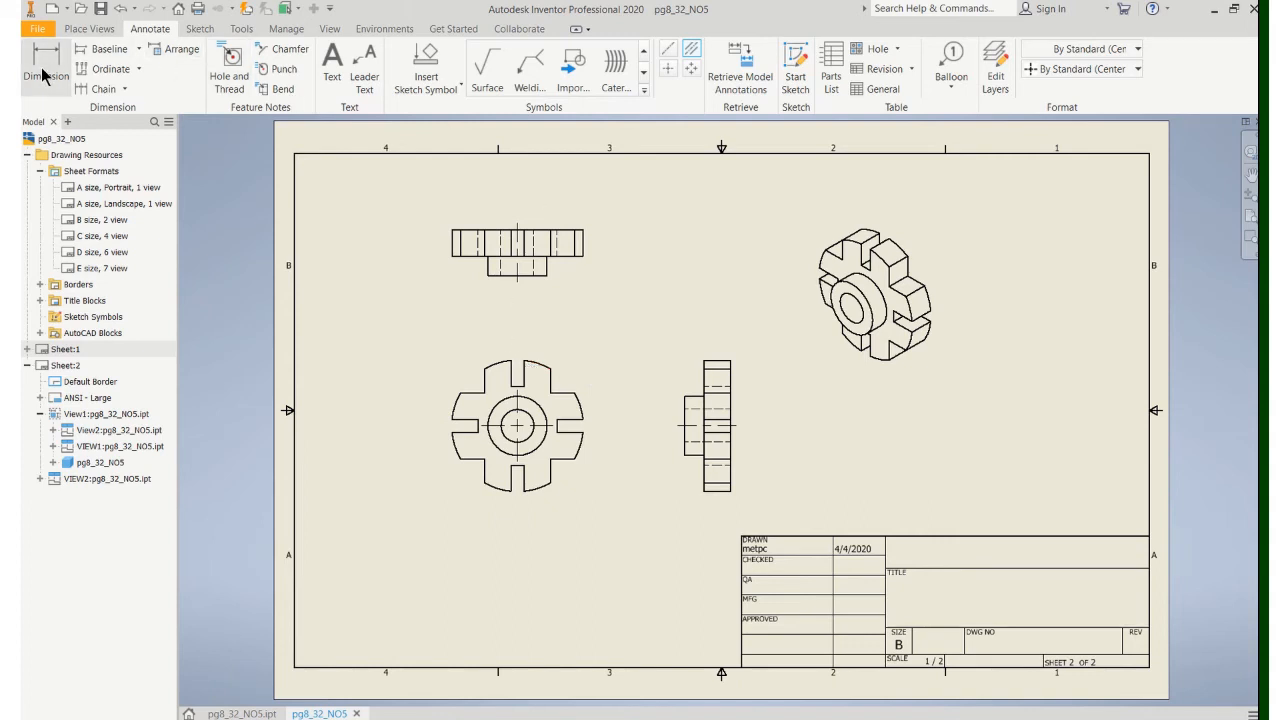
{"action": "key", "text": "d"}
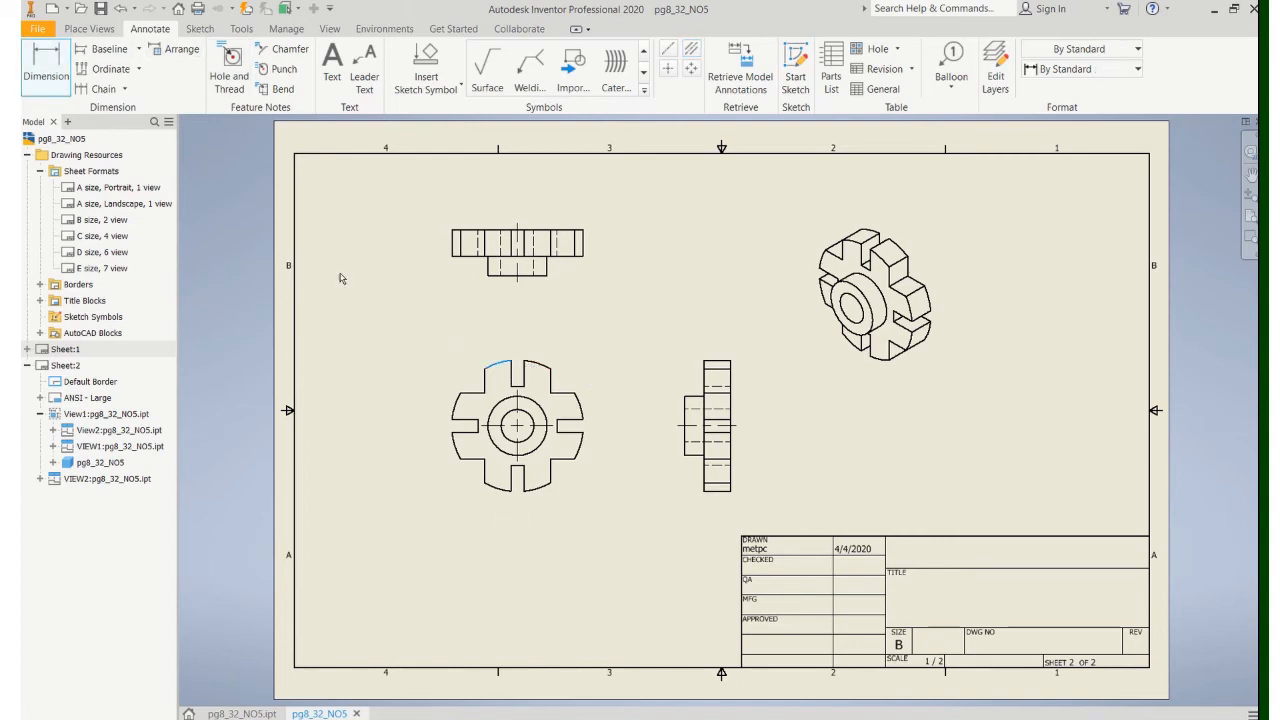
{"action": "scroll", "coordinate": [391, 277], "scroll_direction": "down", "scroll_amount": 2}
{"action": "scroll", "coordinate": [400, 289], "scroll_direction": "up", "scroll_amount": 4}
{"action": "scroll", "coordinate": [409, 291], "scroll_direction": "down", "scroll_amount": 4}
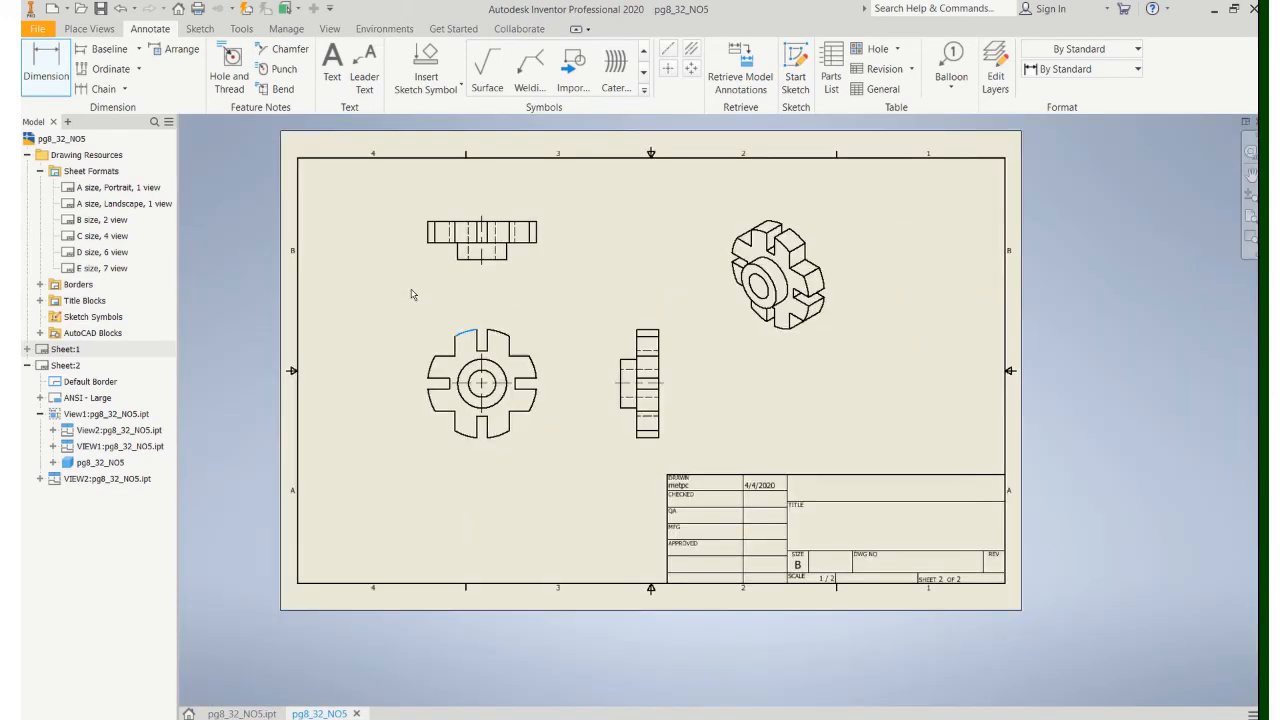
{"action": "key", "text": "Escape"}
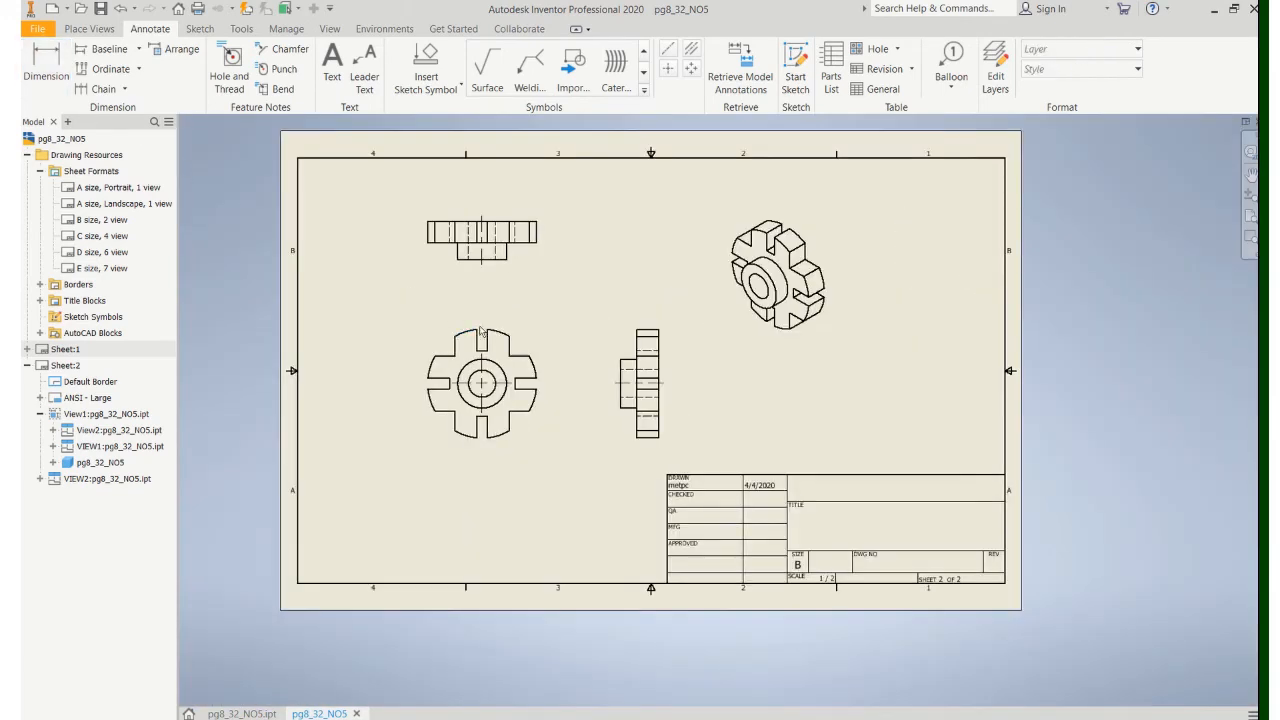
{"action": "key", "text": "d"}
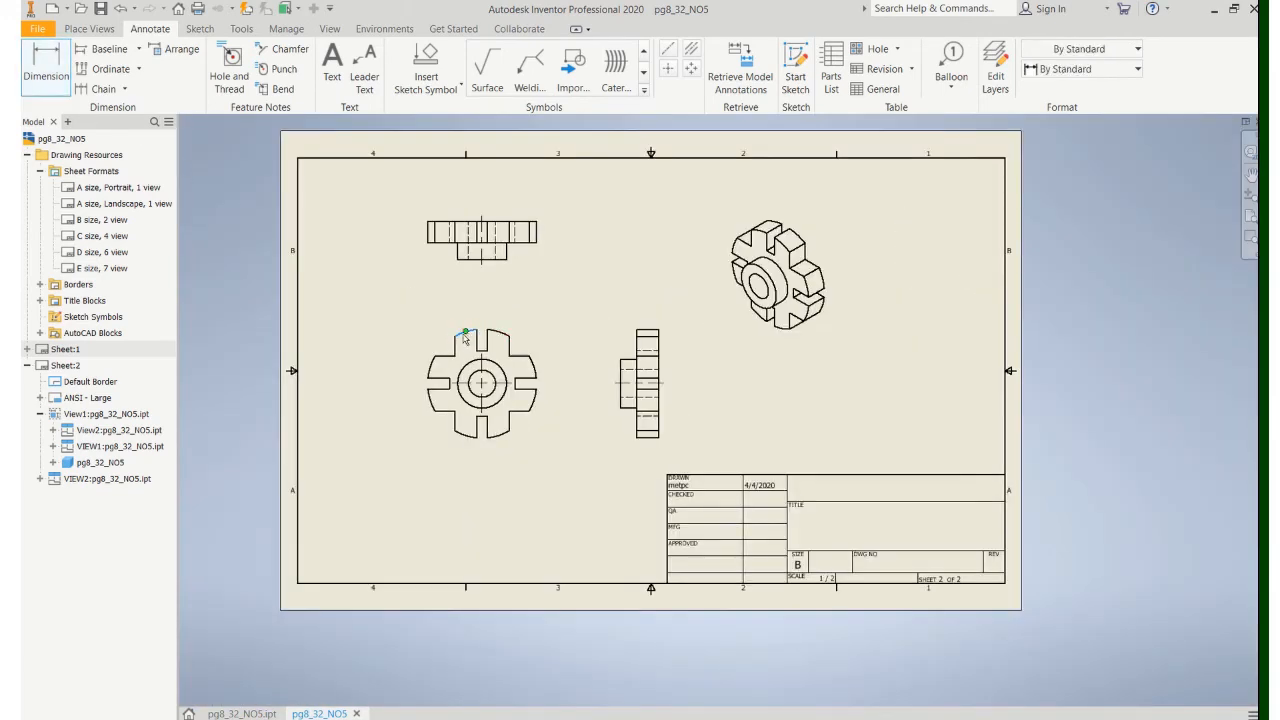
{"action": "key", "text": "Escape"}
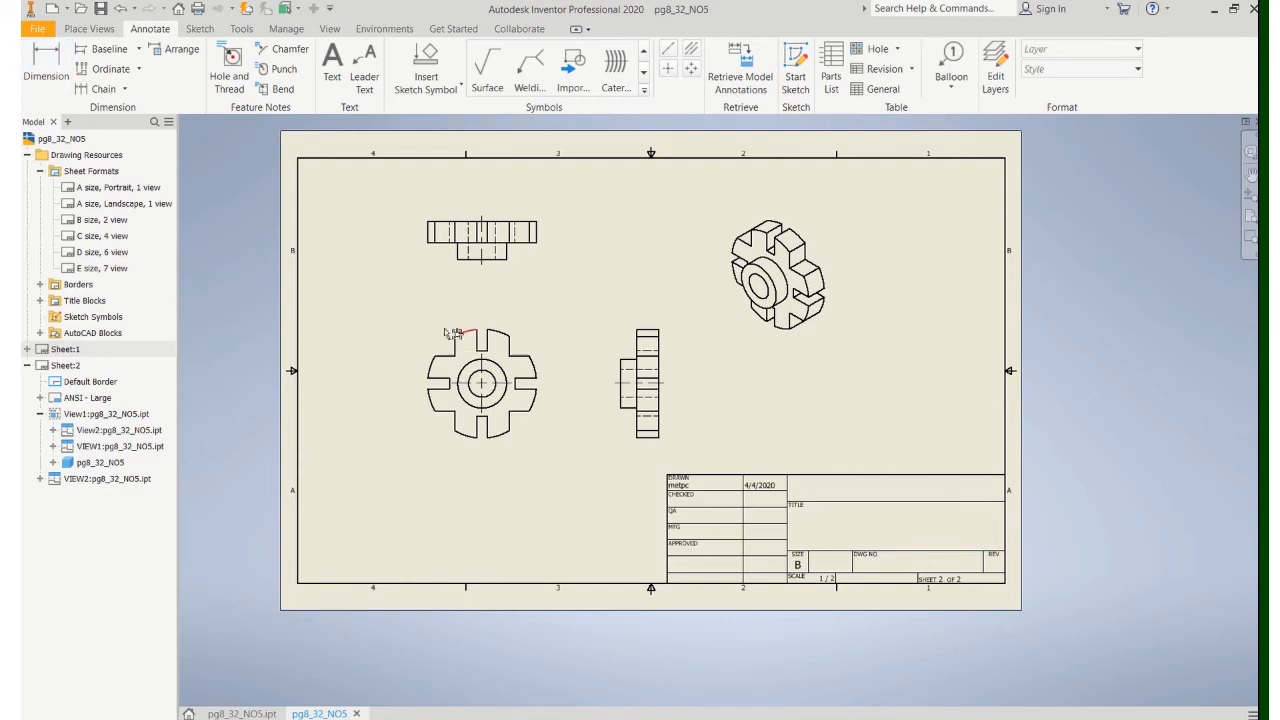
Dimension the rim arc's radius and the diameters of the hub and bore circles in the front view.
{"action": "left_click", "coordinate": [57, 74]}
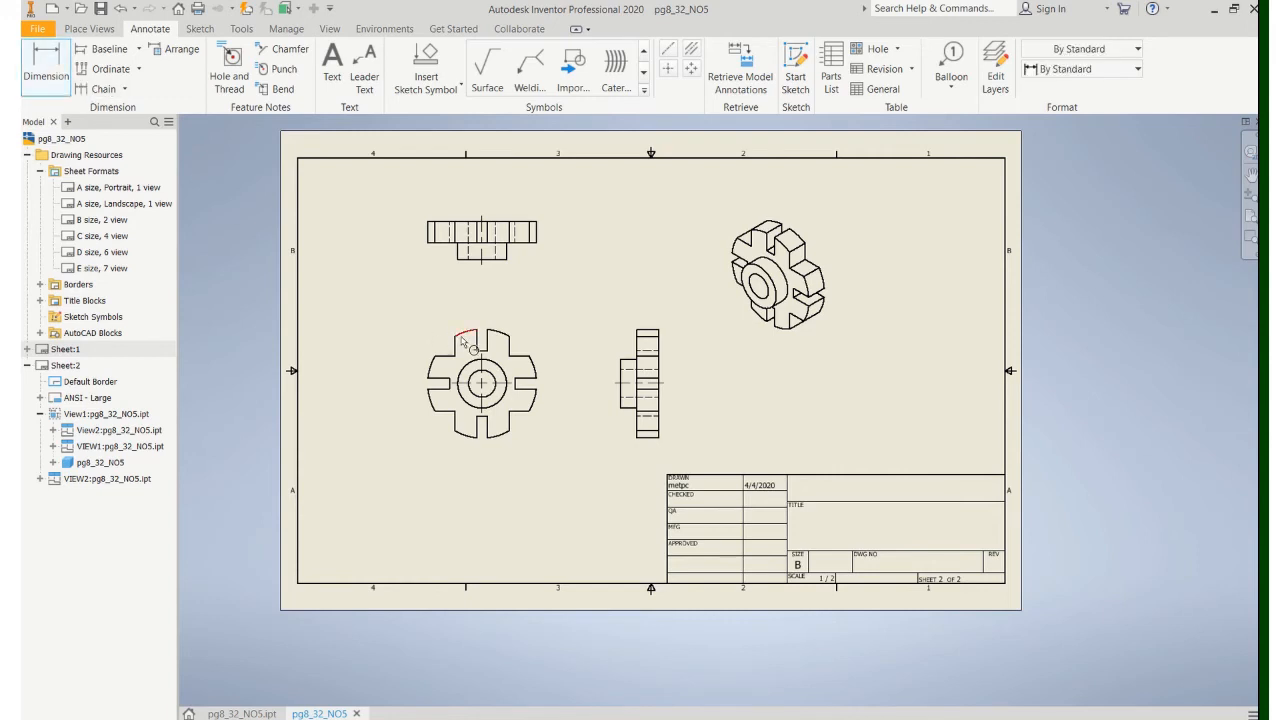
{"action": "left_click", "coordinate": [463, 340]}
{"action": "left_click", "coordinate": [442, 297]}
{"action": "left_click", "coordinate": [469, 402]}
{"action": "left_click", "coordinate": [370, 424]}
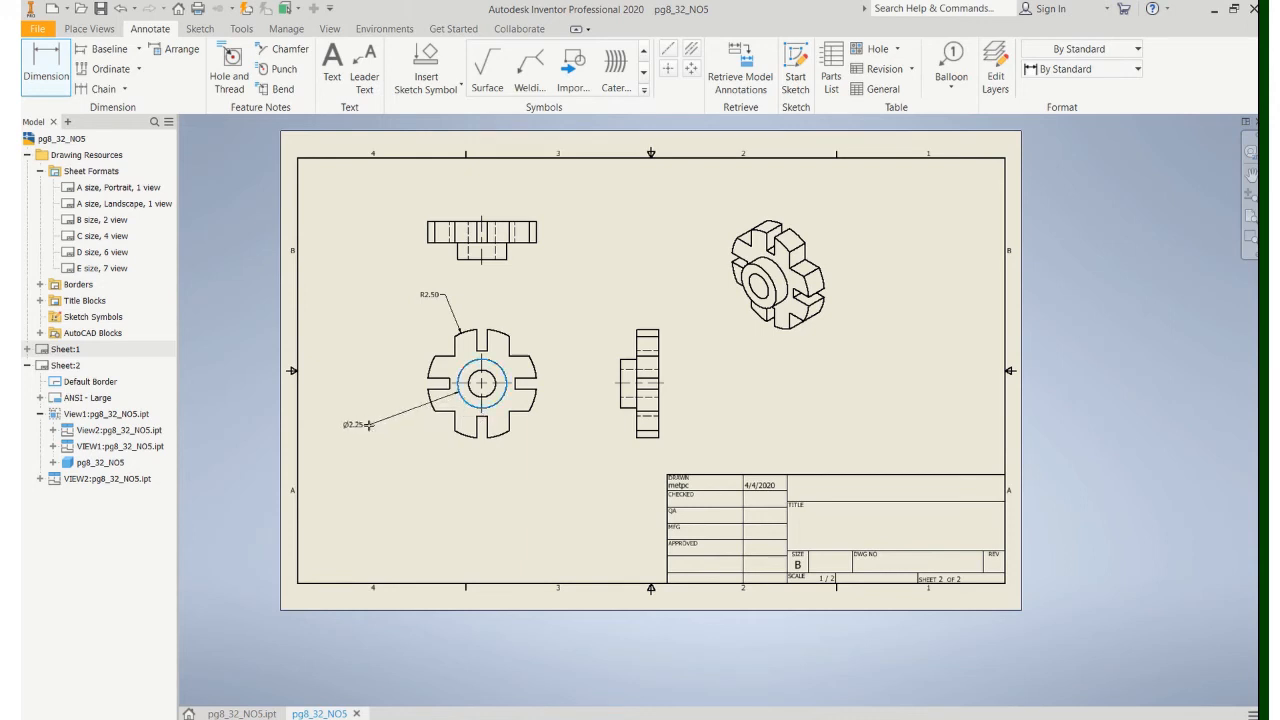
{"action": "left_click", "coordinate": [485, 398]}
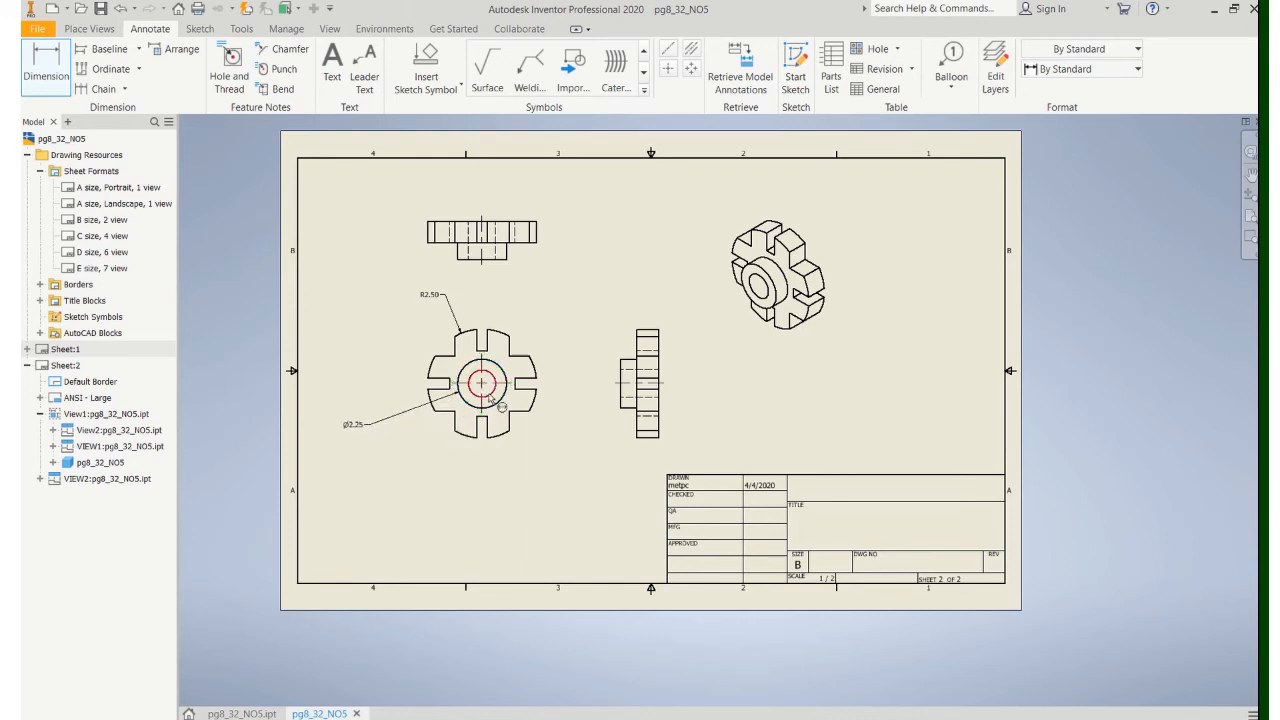
{"action": "left_click", "coordinate": [562, 456]}
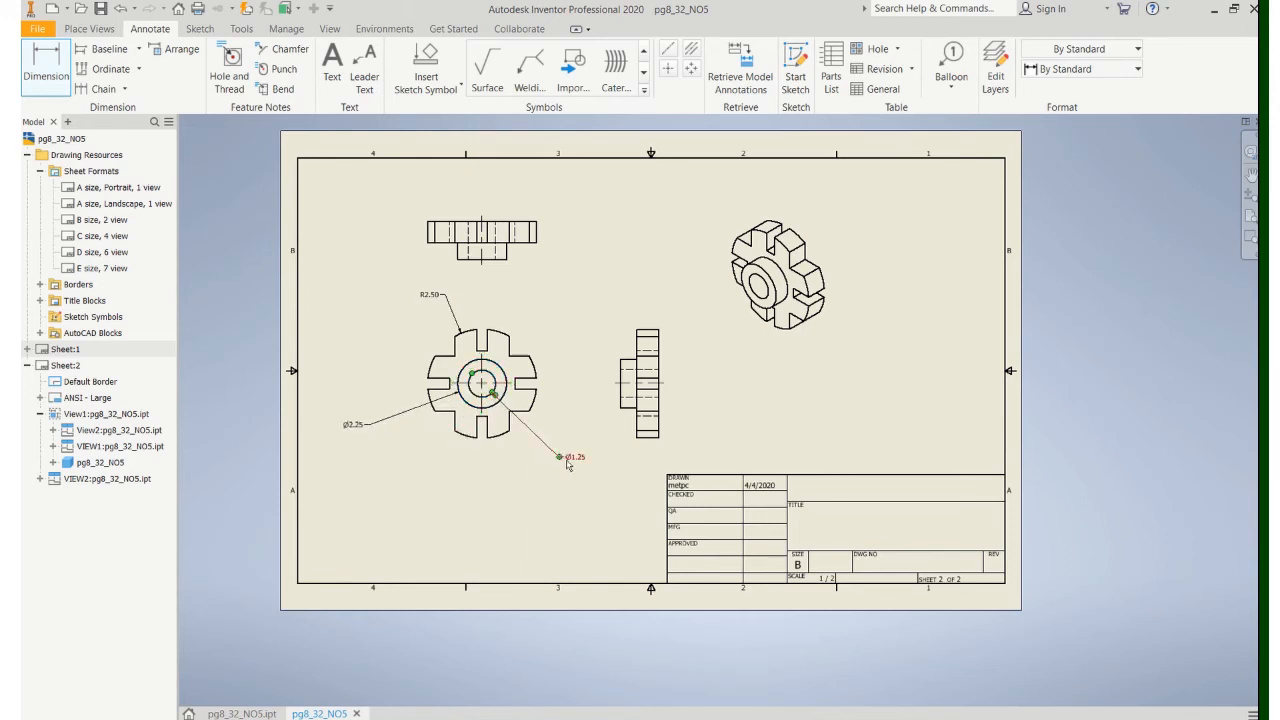
Dimension the top slot's width and the distance from the wheel center to the slot's bottom edge in the front view.
{"action": "left_click", "coordinate": [478, 336]}
{"action": "left_click", "coordinate": [488, 338]}
{"action": "left_click", "coordinate": [497, 297]}
{"action": "left_click", "coordinate": [483, 384]}
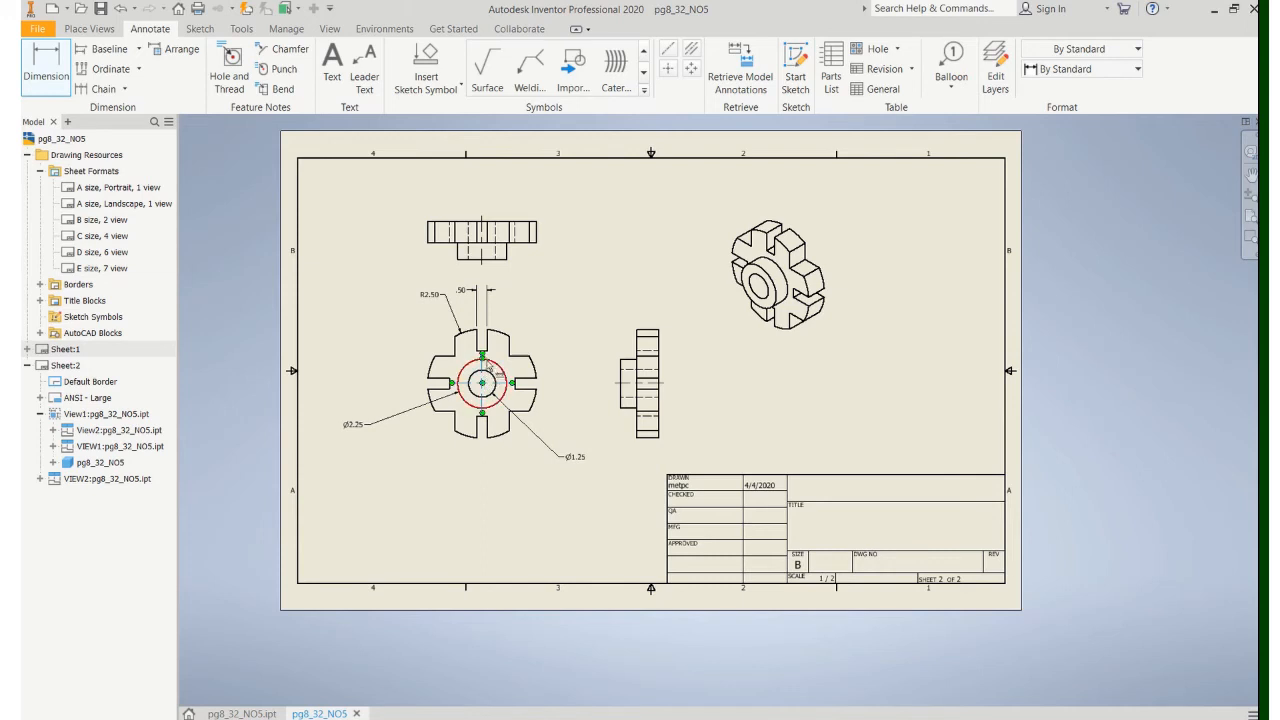
{"action": "left_click", "coordinate": [487, 342]}
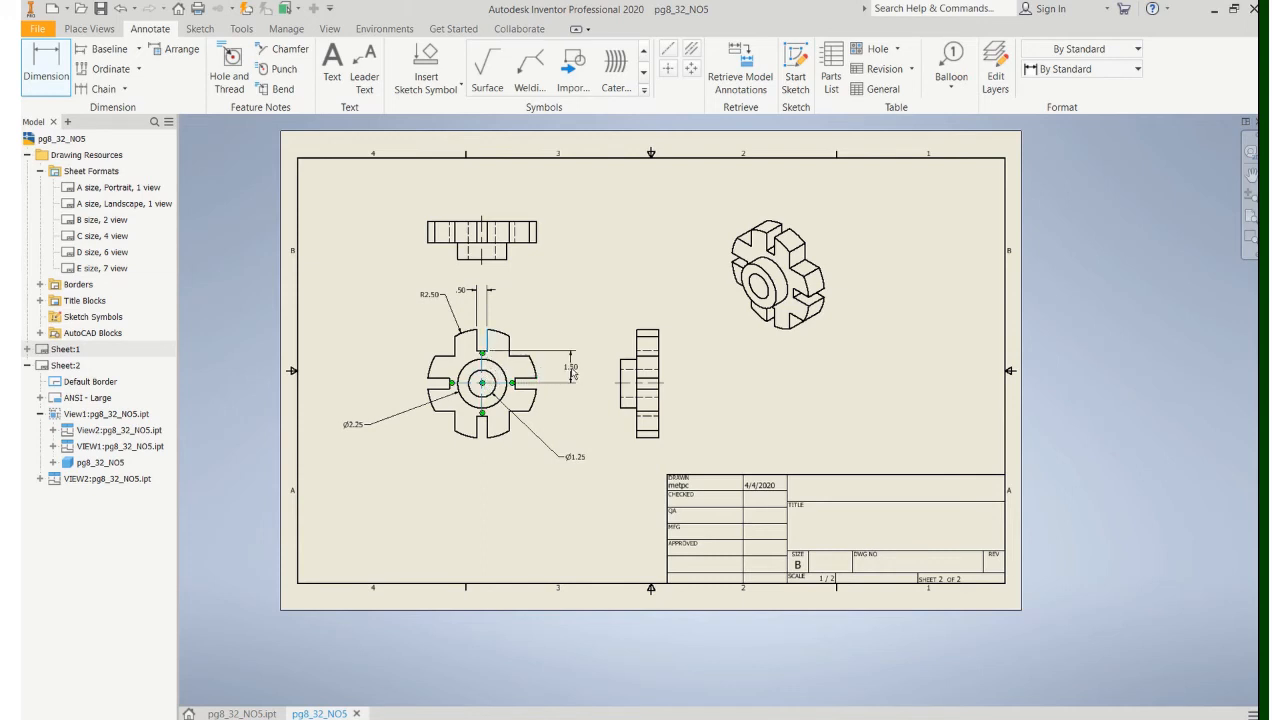
{"action": "left_click", "coordinate": [569, 368]}
{"action": "key", "text": "Escape"}
Move the rim radius dimension slightly lower and prefix the slot width dimension with 4X.
{"action": "left_click", "coordinate": [437, 312]}
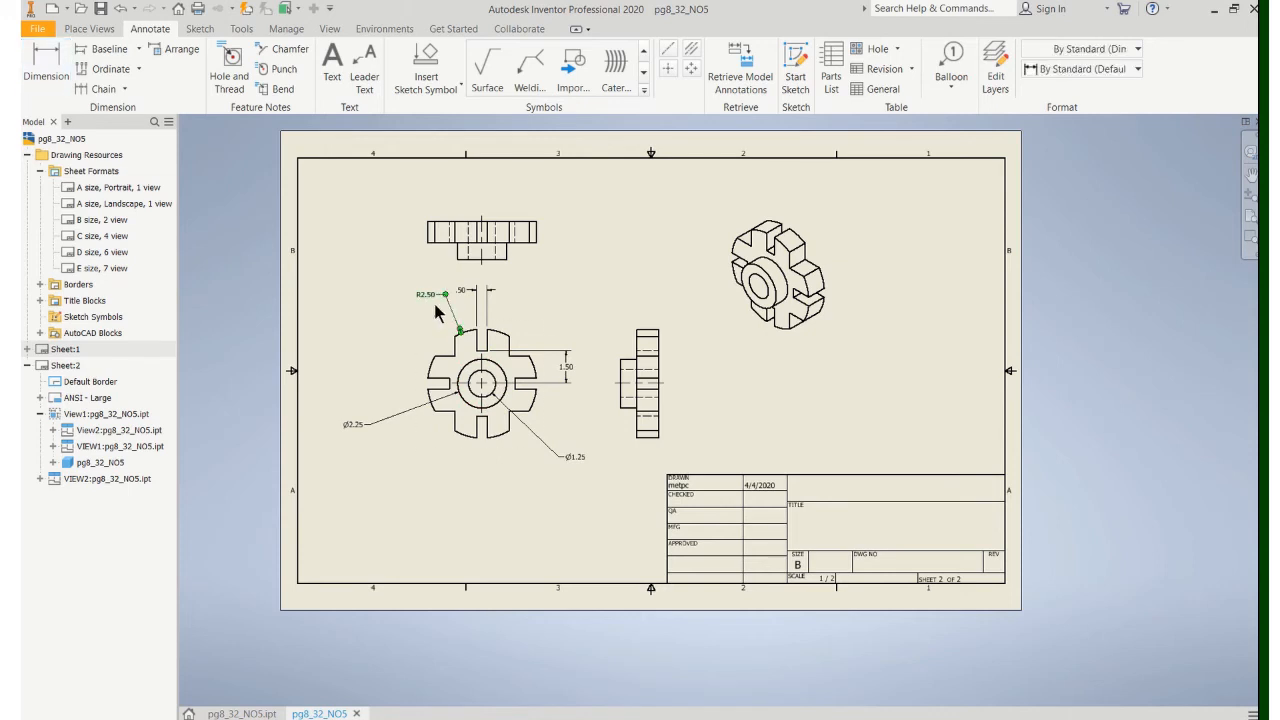
{"action": "left_click_drag", "start_coordinate": [445, 294], "coordinate": [442, 309]}
{"action": "double_click", "coordinate": [463, 296]}
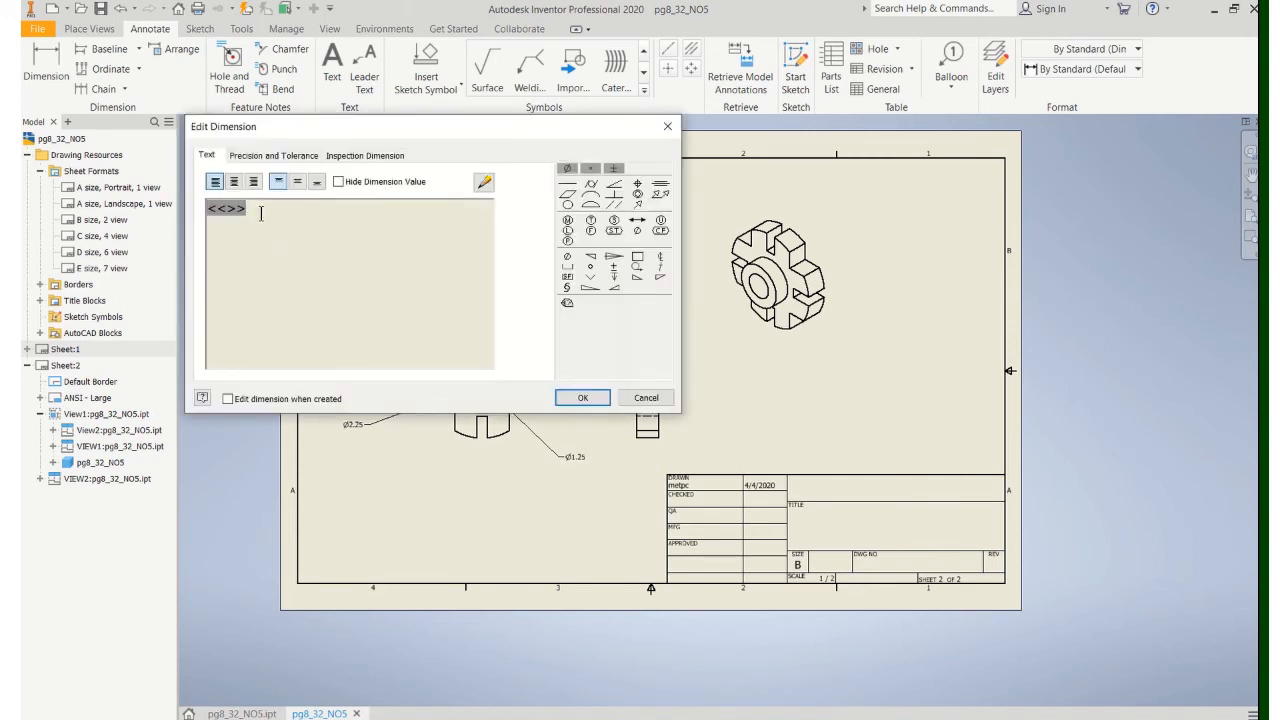
{"action": "key", "text": "Home"}
{"action": "type", "text": "4x"}
{"action": "key", "text": "BackSpace"}
{"action": "type", "text": "X"}
{"action": "left_click", "coordinate": [580, 398]}
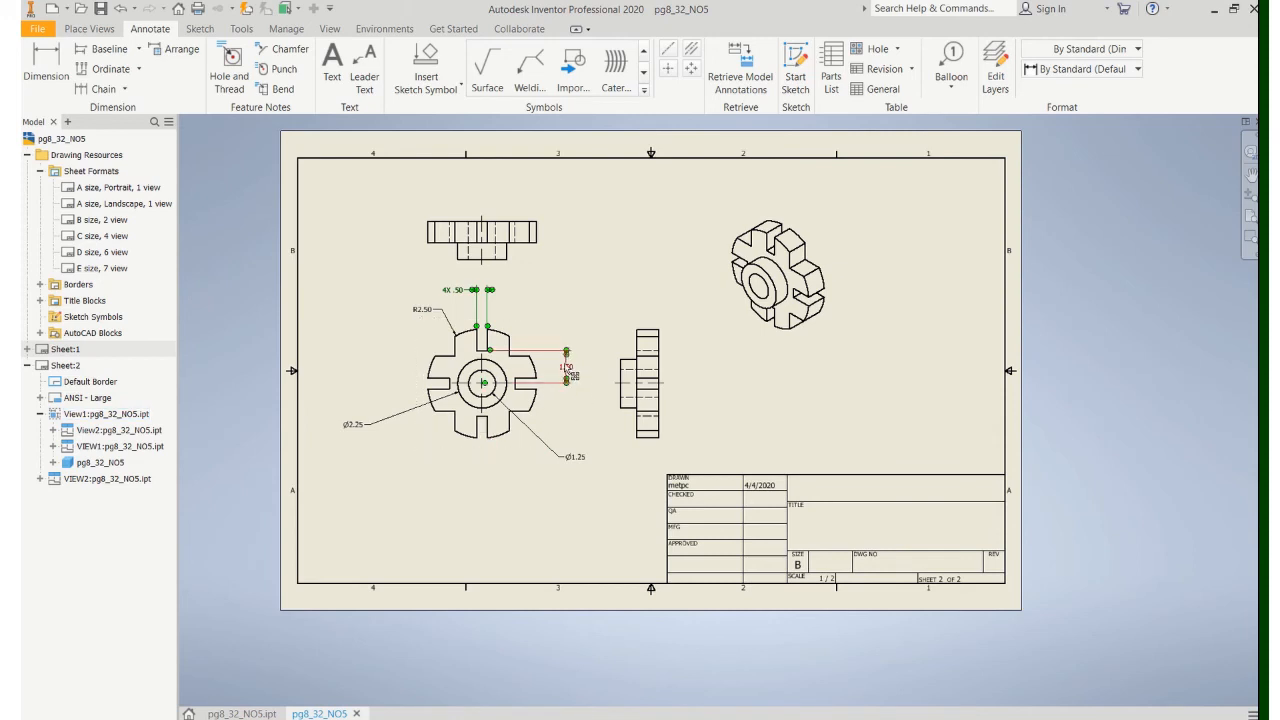
Prefix the dimension from the wheel center to the slot bottom with 4X.
{"action": "left_click", "coordinate": [567, 369]}
{"action": "key", "text": "Escape"}
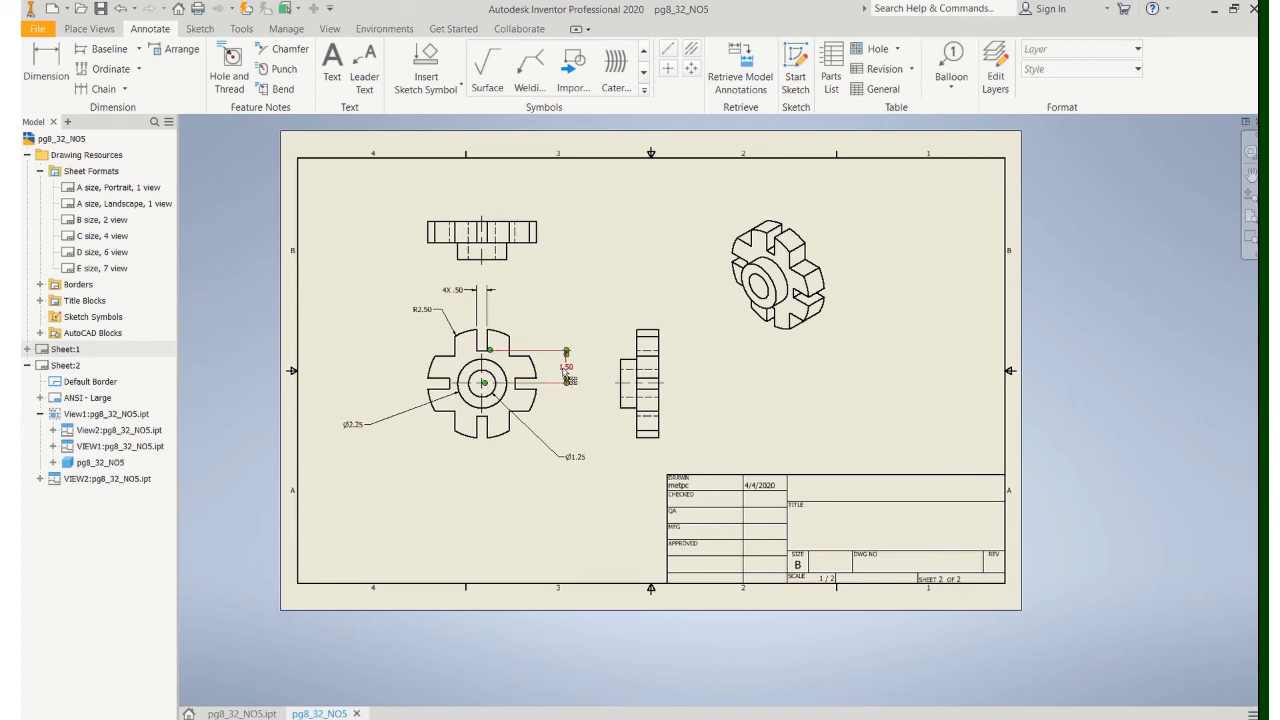
{"action": "double_click", "coordinate": [565, 373]}
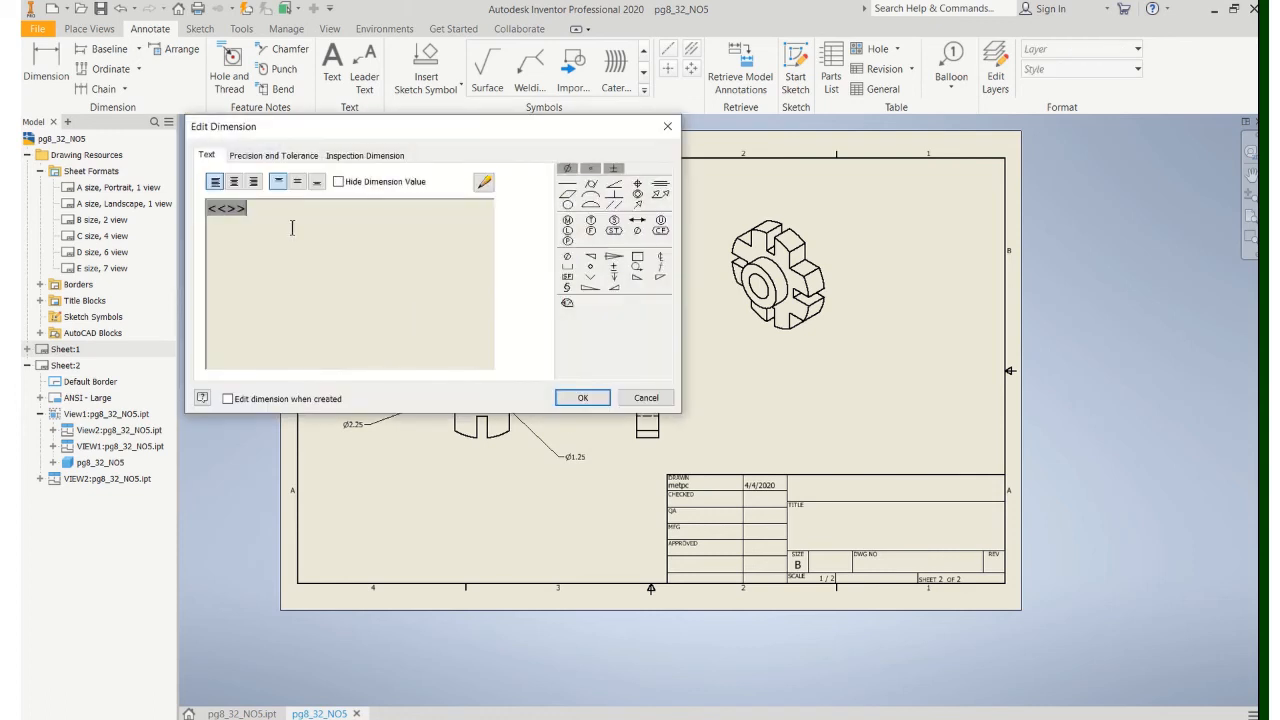
{"action": "type", "text": "4x"}
{"action": "key", "text": "BackSpace"}
{"action": "type", "text": "x"}
{"action": "key", "text": "BackSpace"}
{"action": "type", "text": "X"}
{"action": "left_click", "coordinate": [577, 399]}
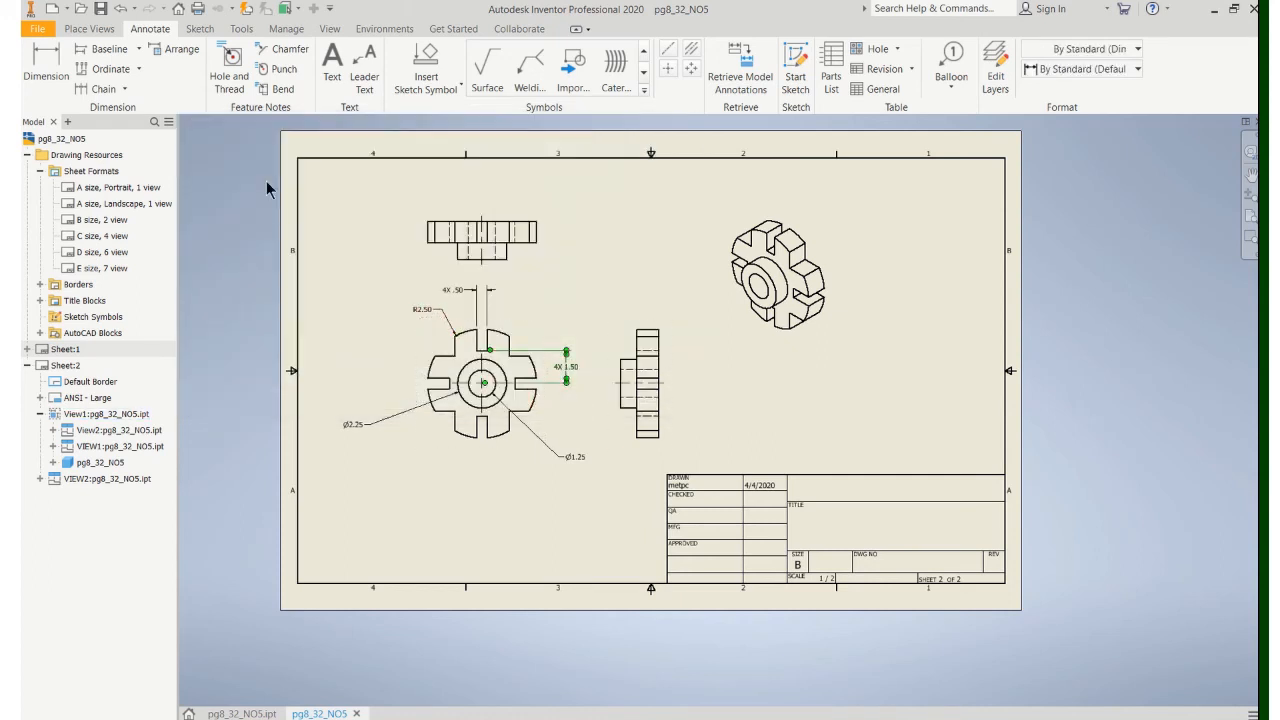
Dimension the vertical and horizontal distances from the wheel center to the corner notch edges in the front view.
{"action": "left_click", "coordinate": [59, 63]}
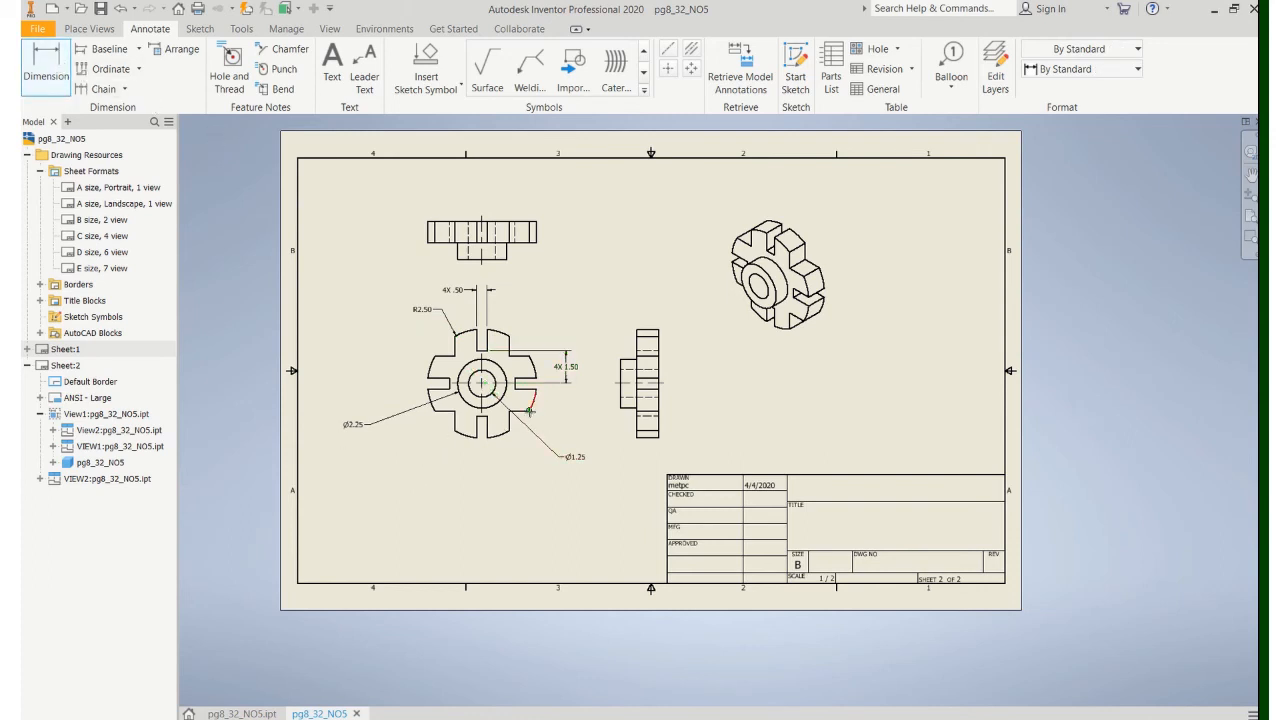
{"action": "left_click", "coordinate": [532, 404]}
{"action": "left_click", "coordinate": [484, 384]}
{"action": "left_click", "coordinate": [565, 407]}
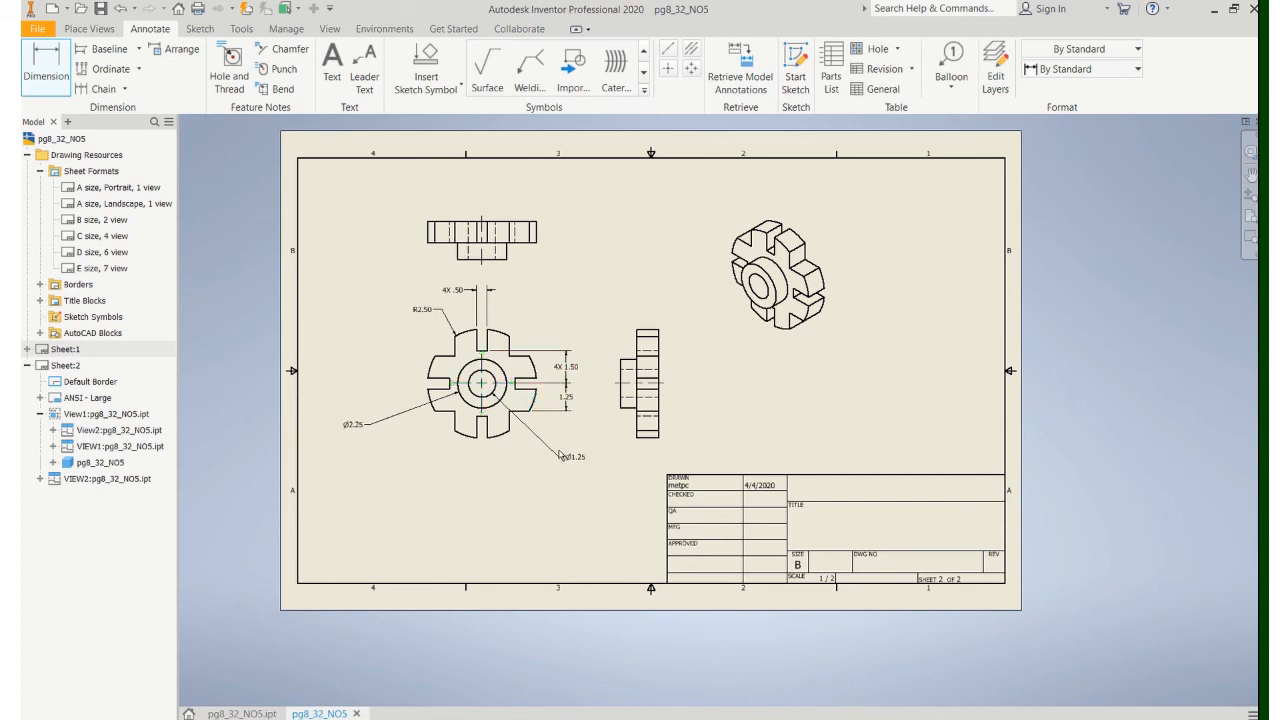
{"action": "left_click", "coordinate": [464, 432]}
{"action": "left_click", "coordinate": [464, 470]}
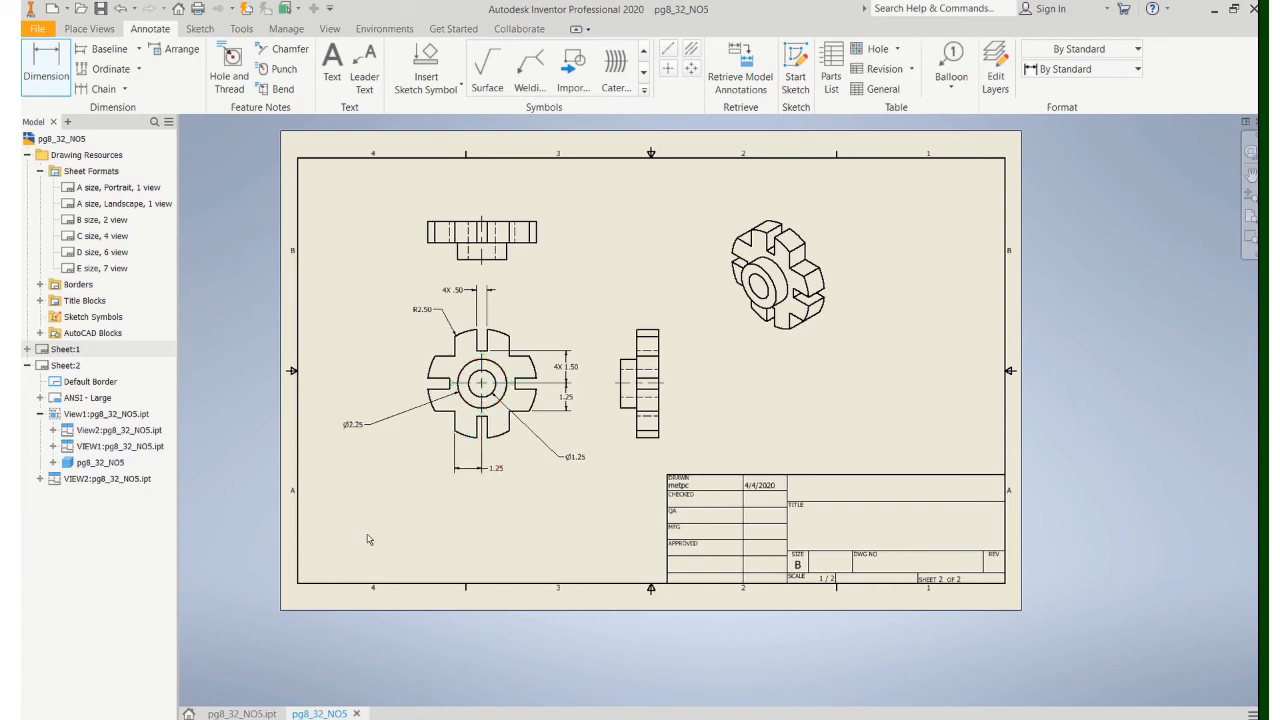
{"action": "key", "text": "Escape"}
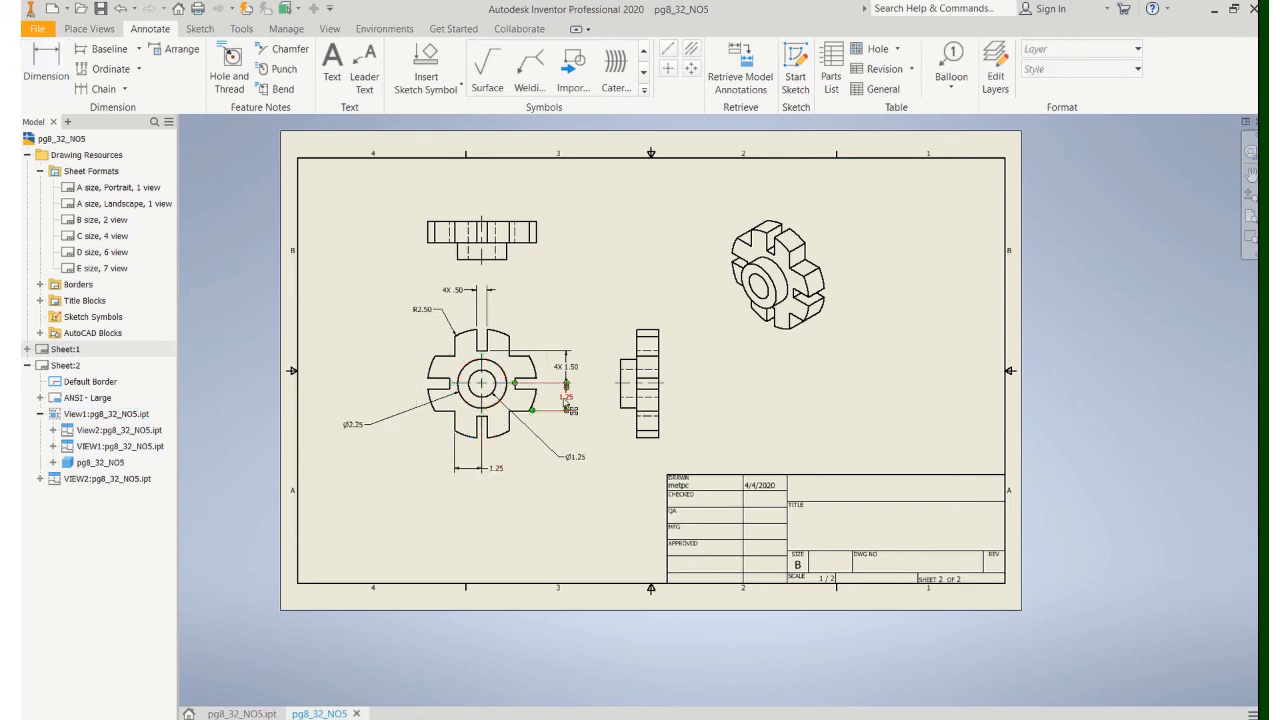
Prefix both the vertical and horizontal corner notch dimensions with 4X.
{"action": "double_click", "coordinate": [566, 403]}
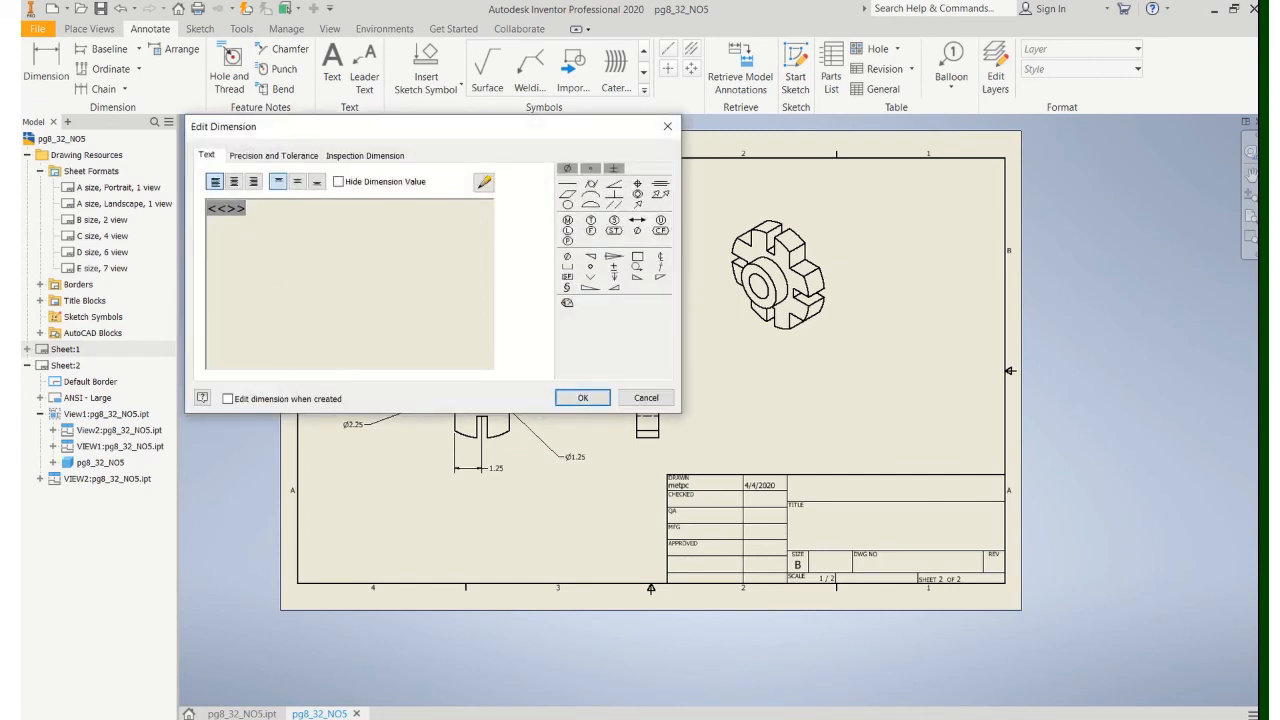
{"action": "type", "text": "4X"}
{"action": "left_click", "coordinate": [590, 397]}
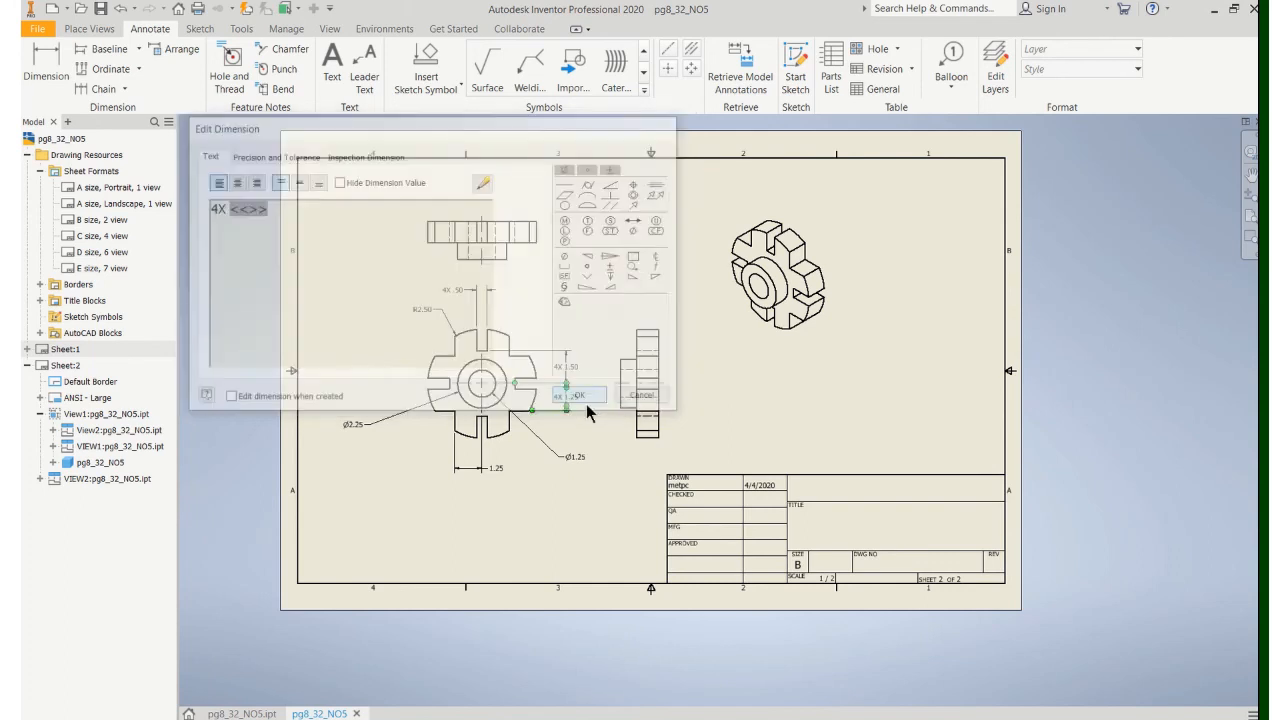
{"action": "double_click", "coordinate": [494, 471]}
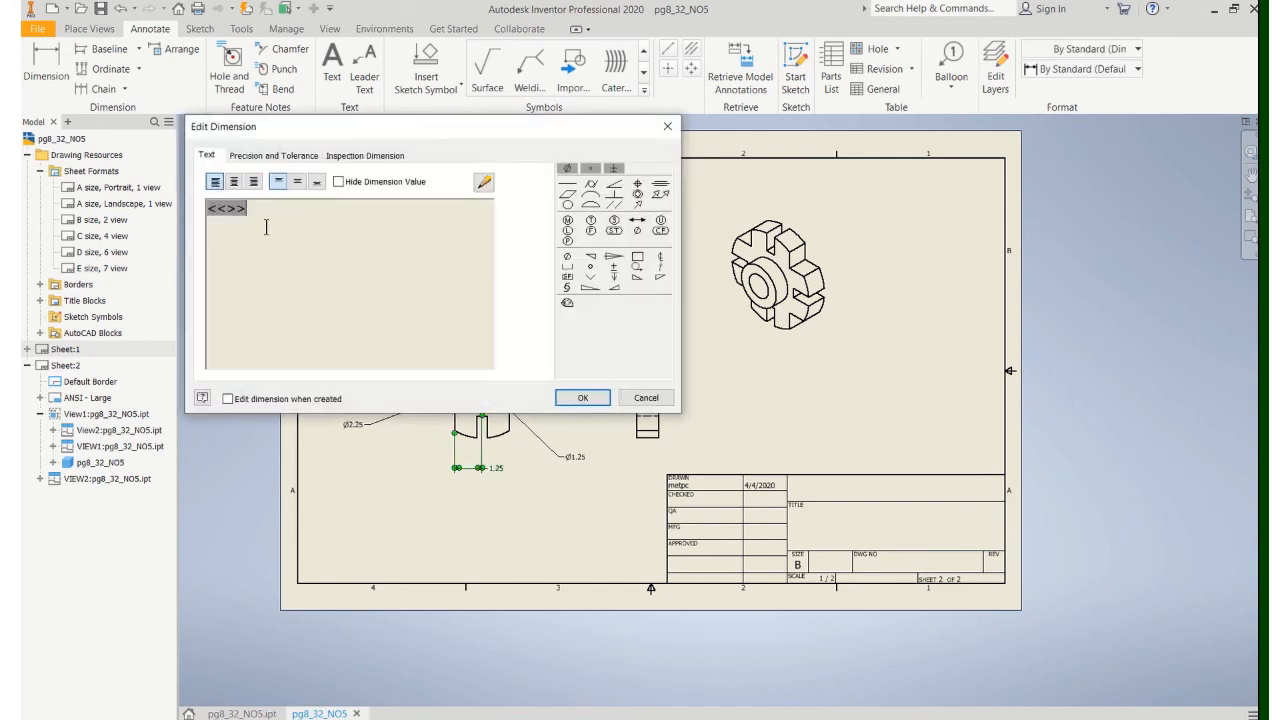
{"action": "type", "text": "4X"}
{"action": "left_click", "coordinate": [586, 396]}
Dimension the wheel's rim thickness and its overall thickness including the hub in the side view.
{"action": "key", "text": "d"}
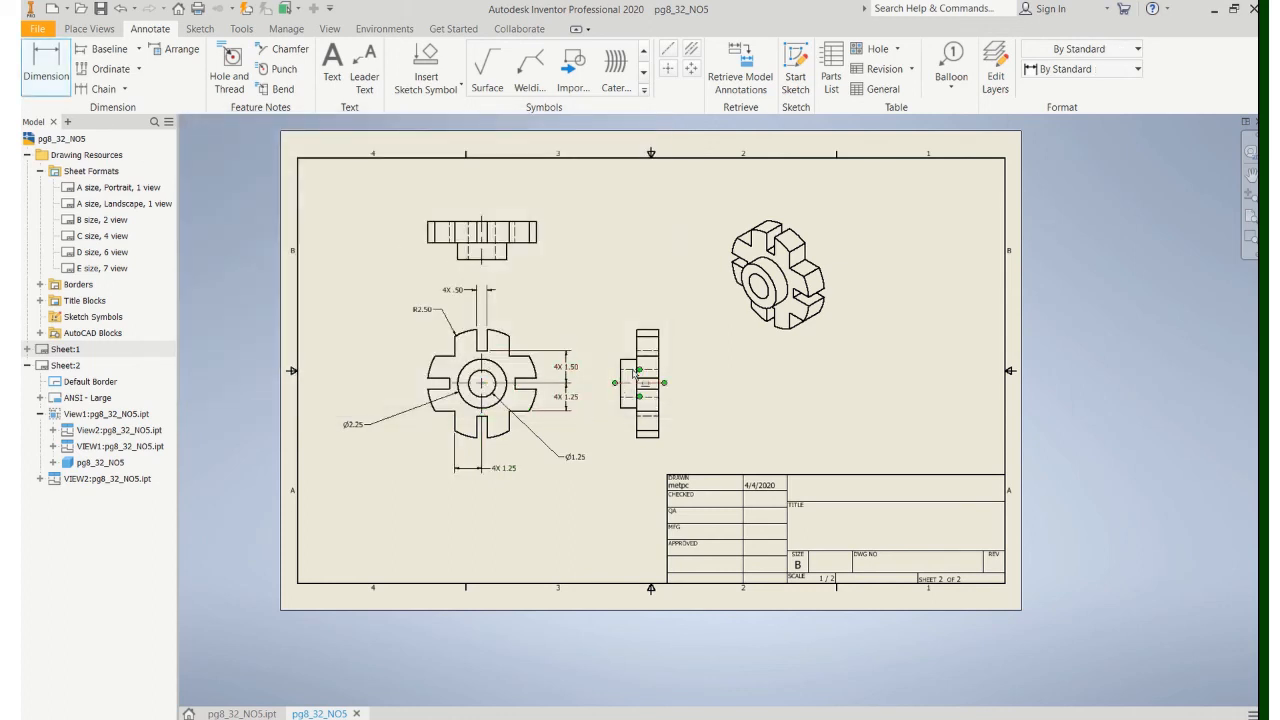
{"action": "left_click", "coordinate": [636, 328]}
{"action": "left_click", "coordinate": [659, 328]}
{"action": "left_click", "coordinate": [665, 296]}
{"action": "left_click", "coordinate": [621, 359]}
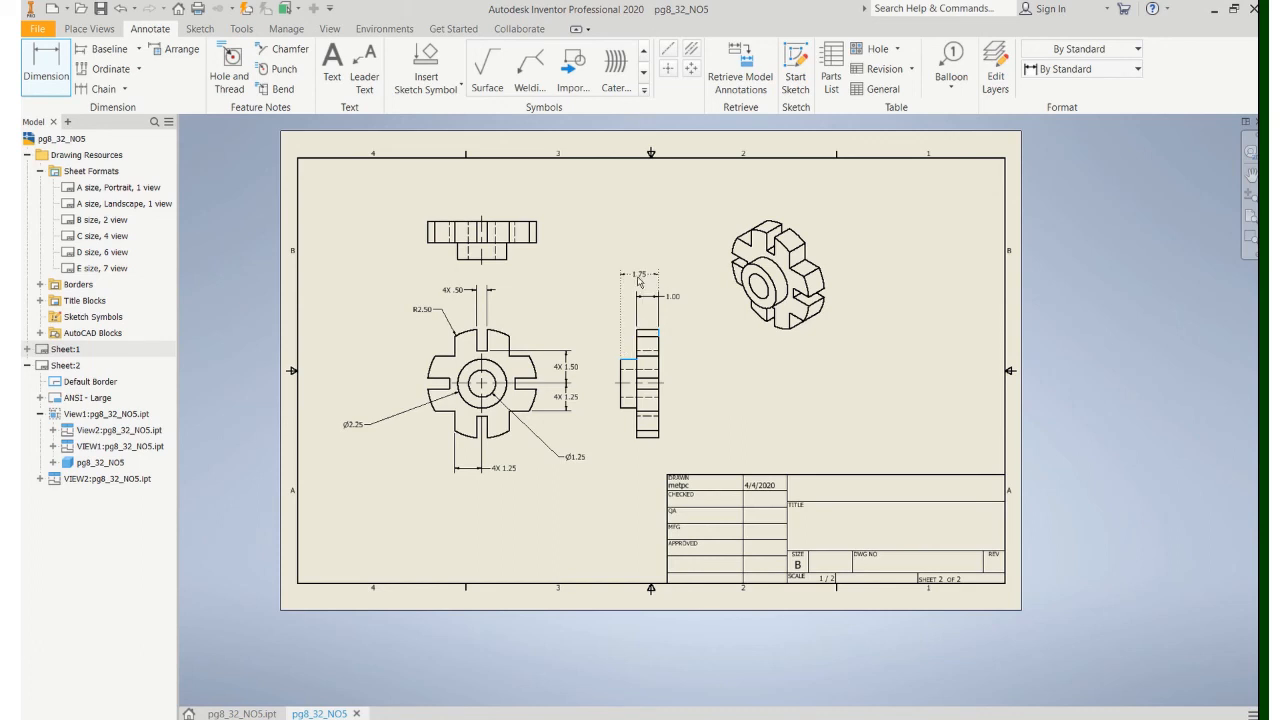
{"action": "left_click", "coordinate": [636, 276]}
{"action": "key", "text": "Escape"}
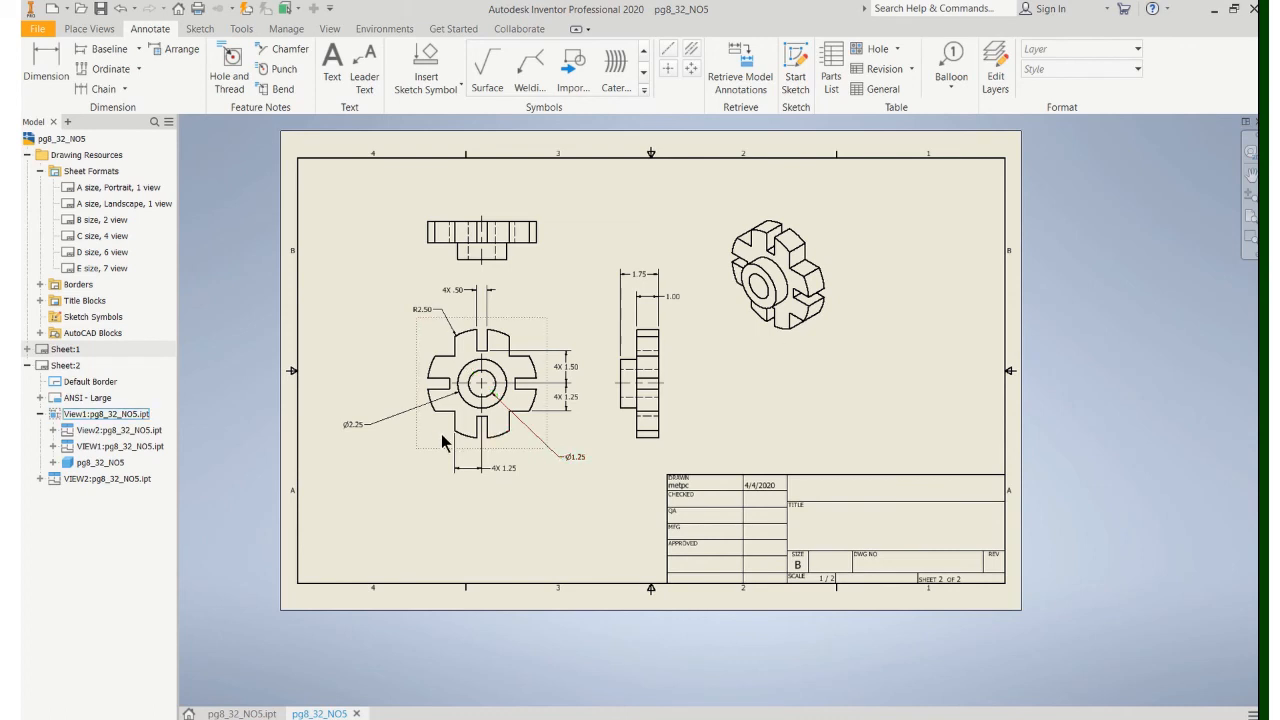
Move the isometric view closer to the sheet's upper-right corner.
{"action": "left_click_drag", "start_coordinate": [835, 321], "coordinate": [847, 310]}
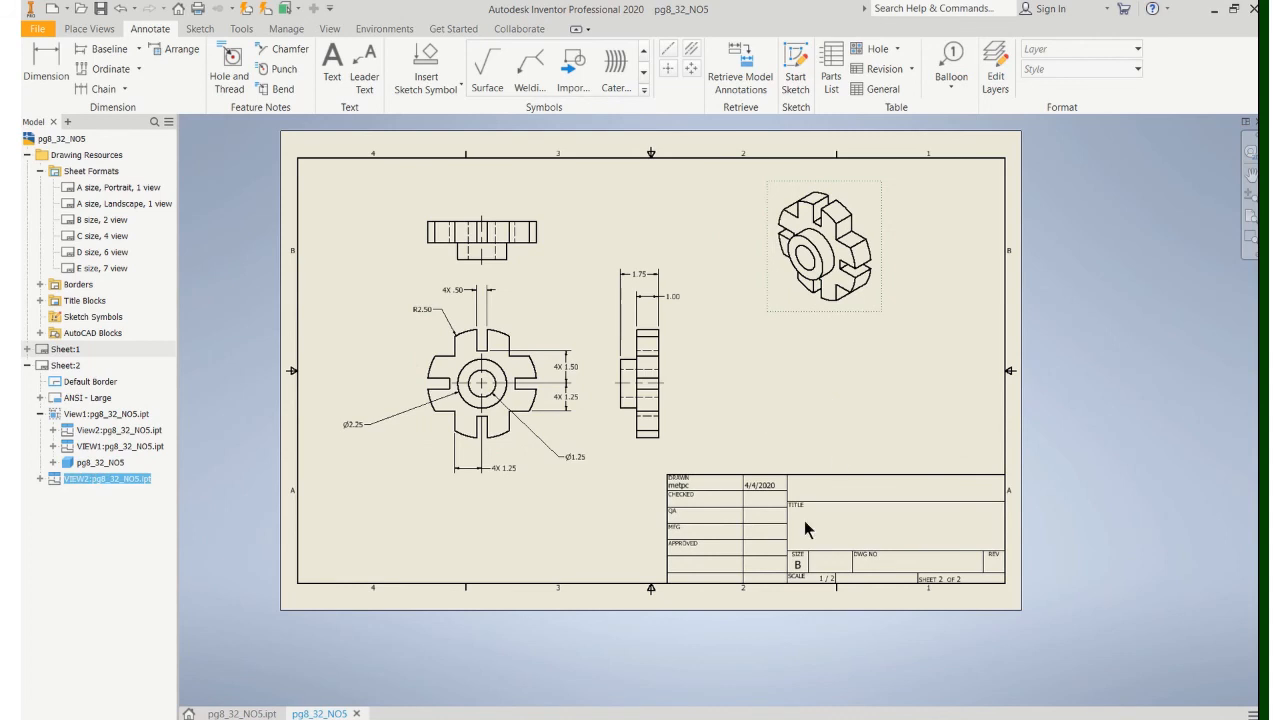